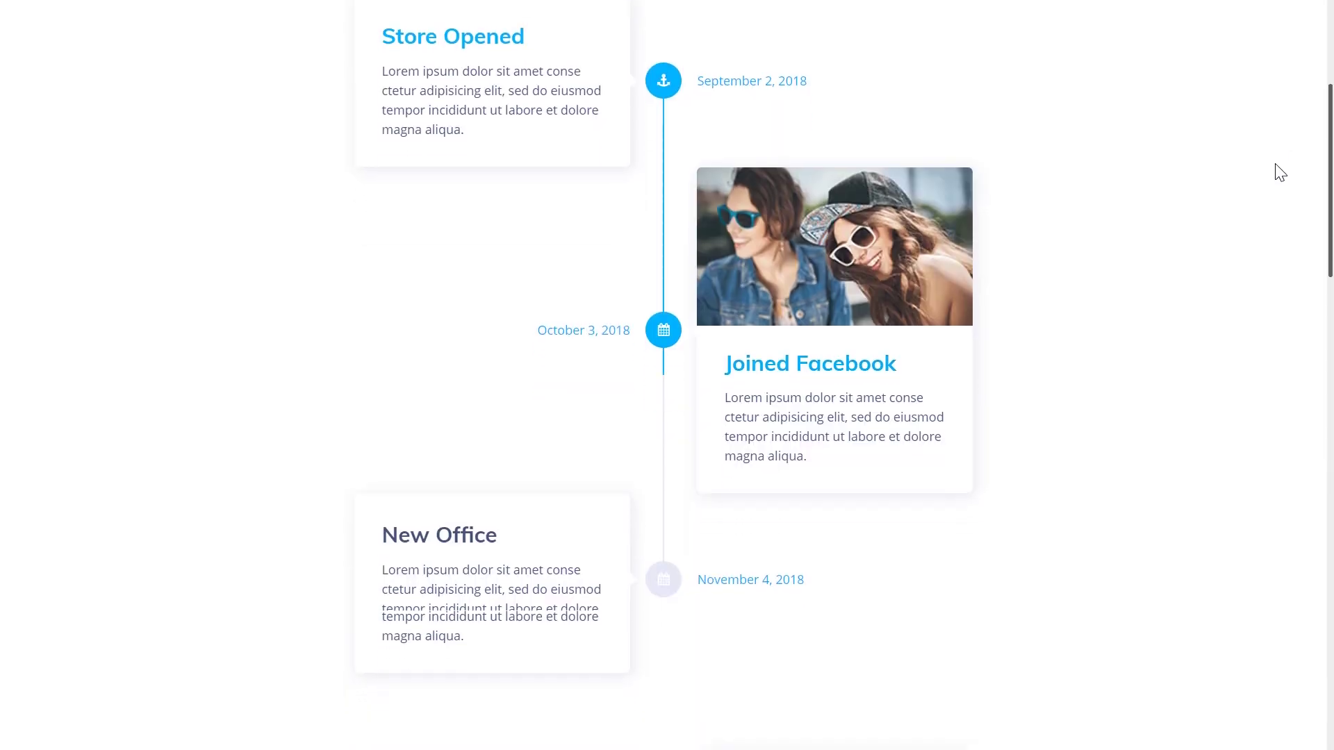
# Scroll past the vertical timeline demo and advance the second horizontal timeline to its August–November 2018 items.
pyautogui.scroll(-8, 1281, 173)
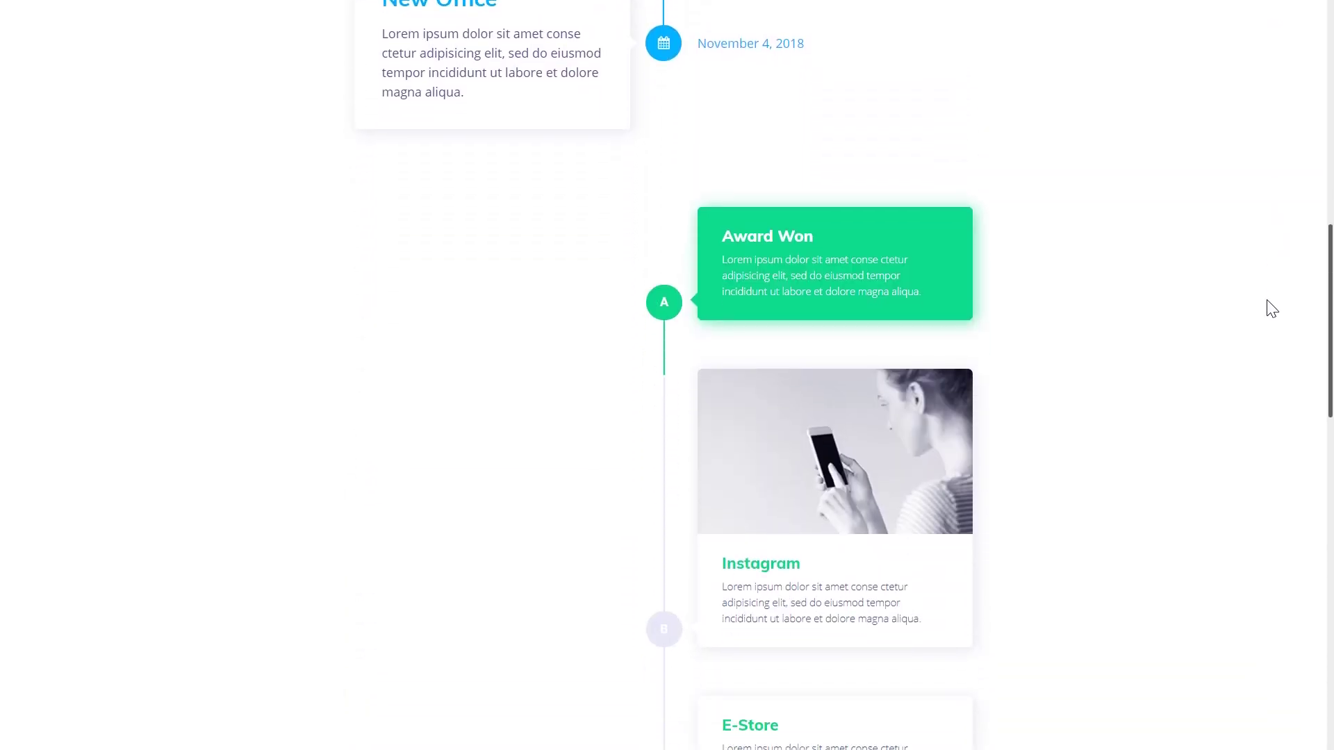
pyautogui.scroll(-5, 1271, 308)
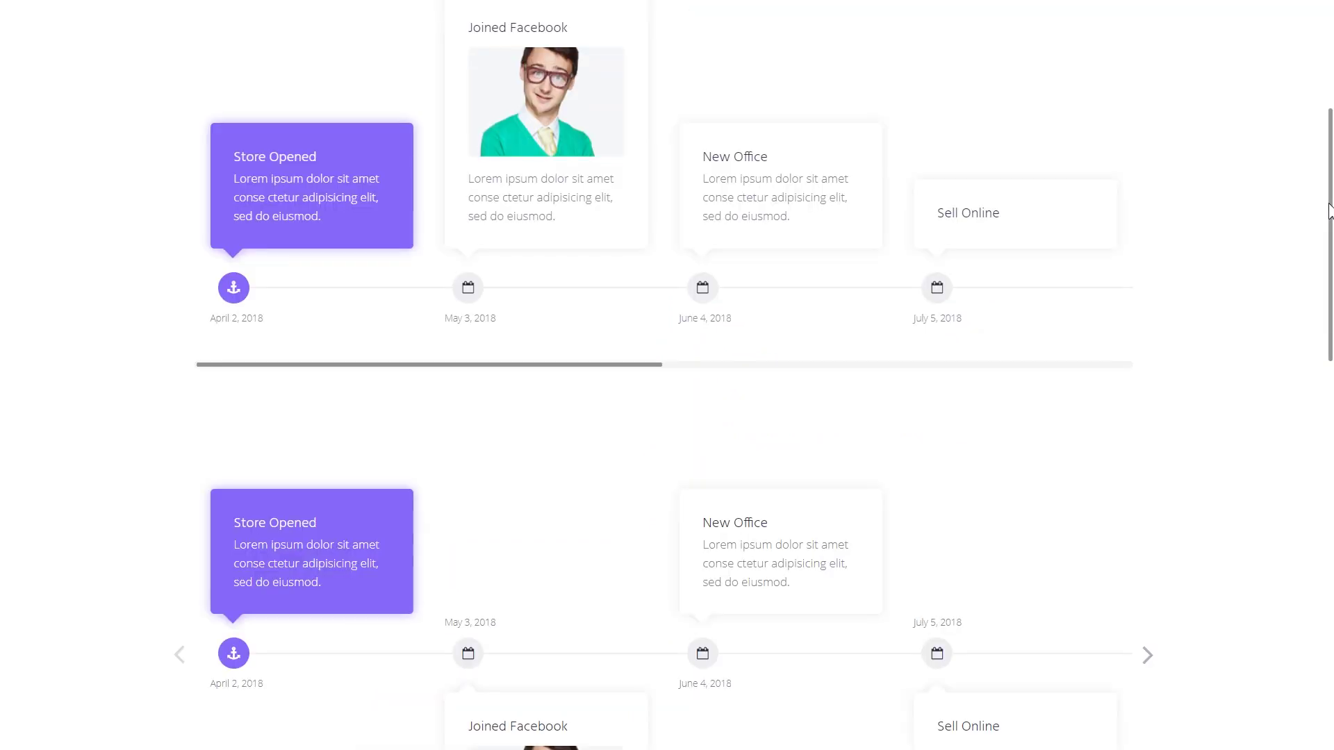
pyautogui.scroll(1, 903, 333)
pyautogui.moveTo(507, 422)
pyautogui.mouseDown()
pyautogui.moveTo(1035, 418)
pyautogui.moveTo(488, 423)
pyautogui.mouseUp()
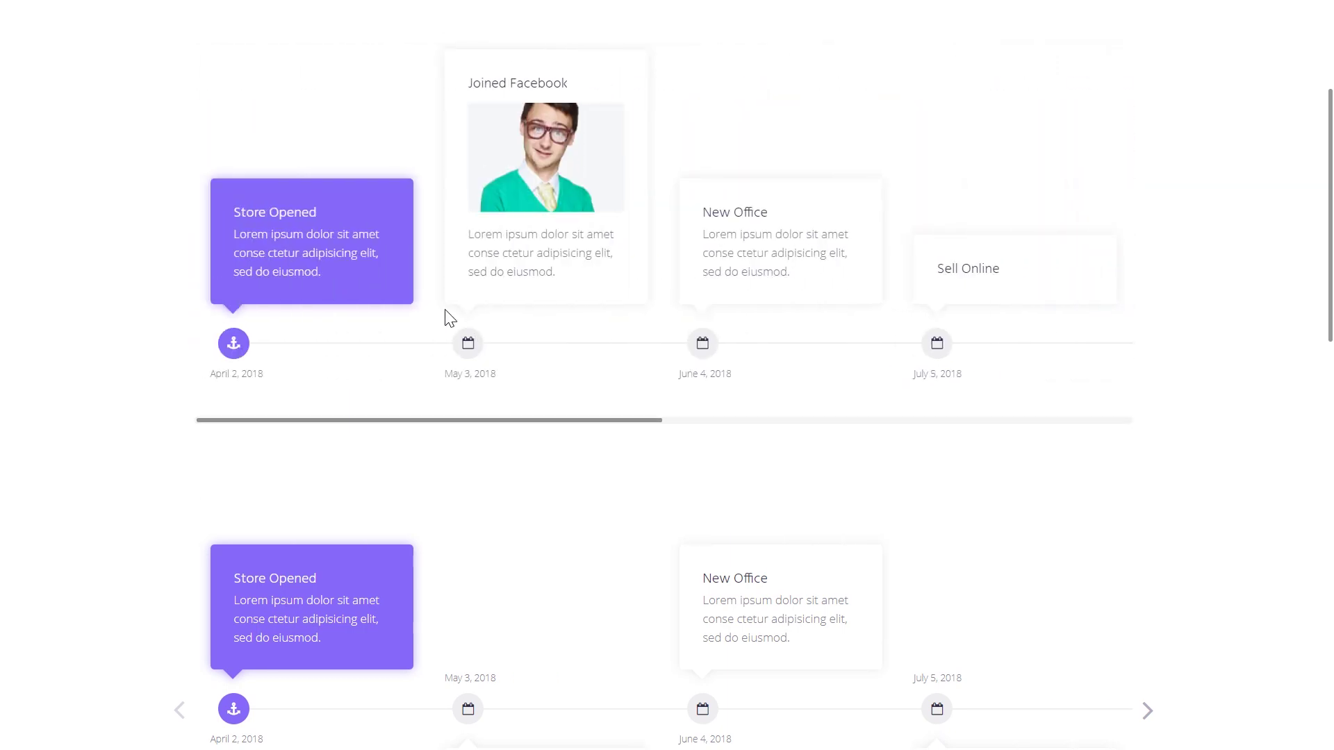
pyautogui.scroll(-5, 447, 316)
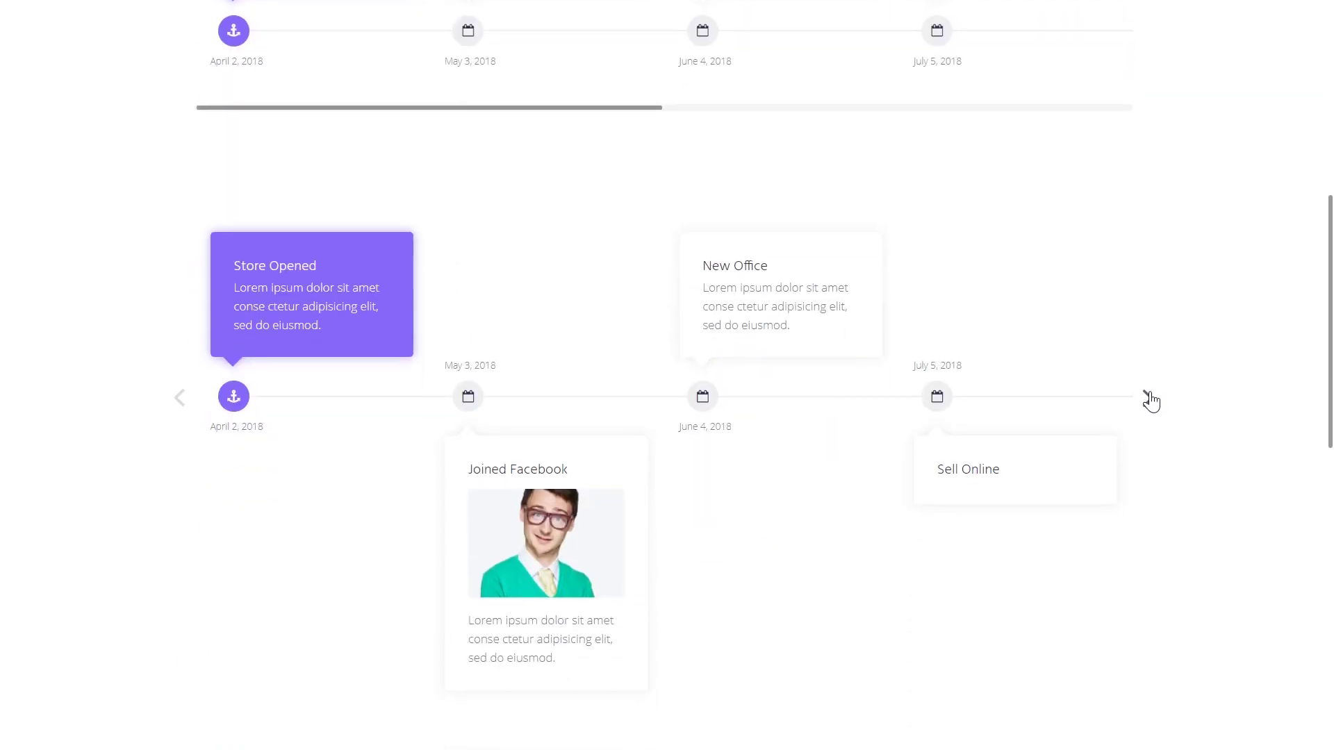
pyautogui.click(1148, 397)
pyautogui.click(1148, 398)
pyautogui.click(1148, 397)
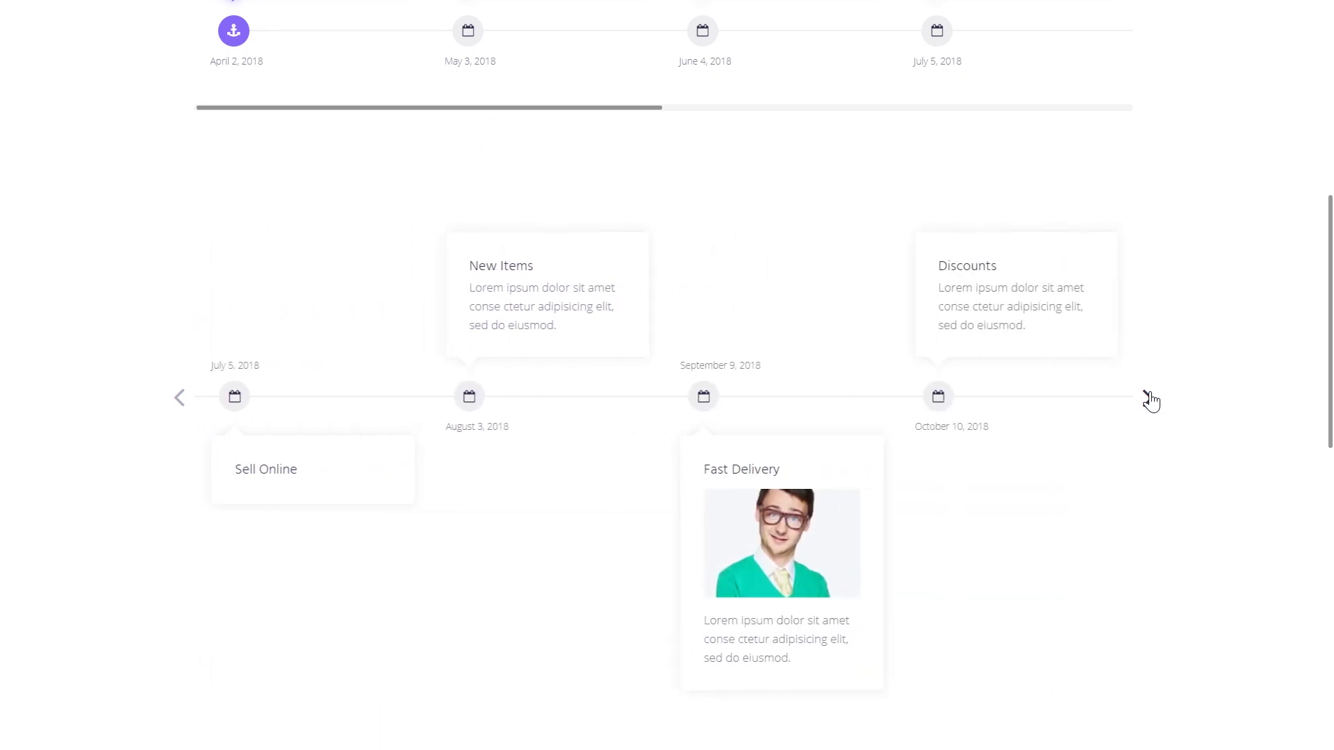
pyautogui.click(1150, 401)
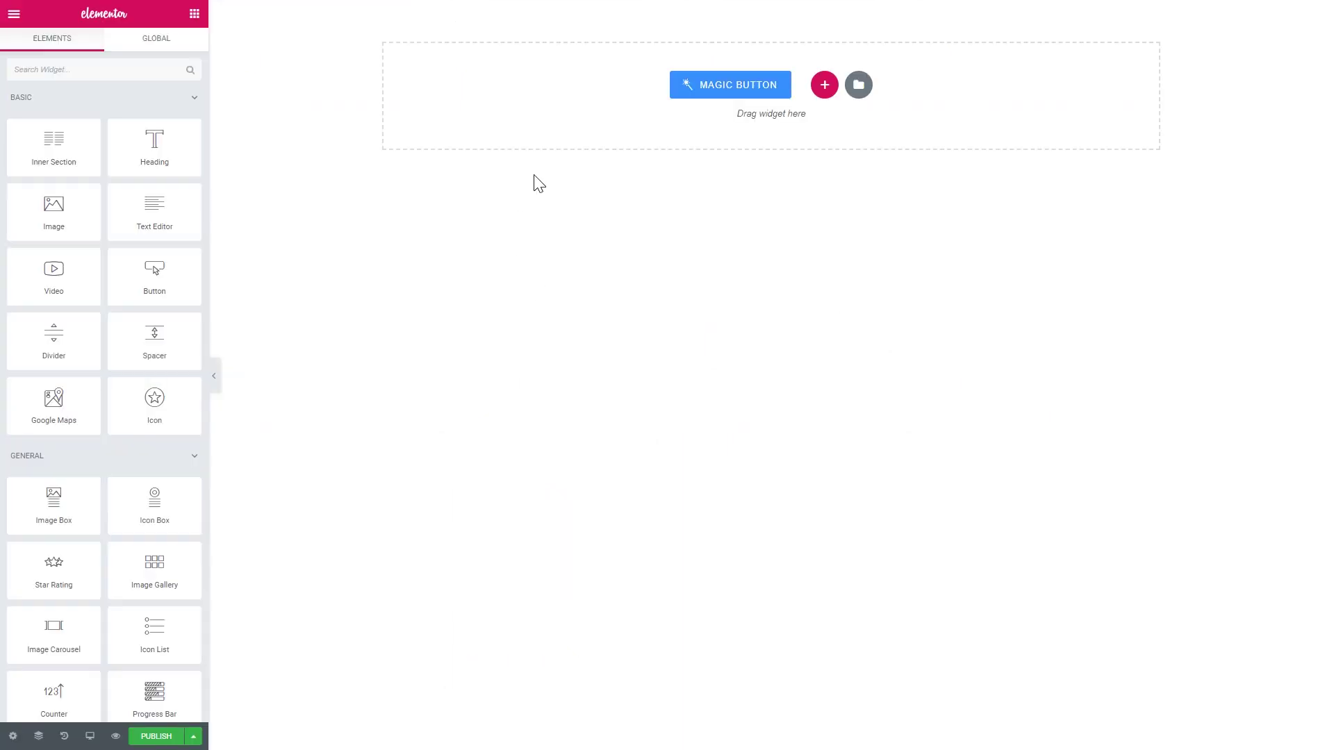
# Search widgets for 'time' and drag the Vertical Timeline widget onto the empty page.
pyautogui.click(157, 63)
pyautogui.write('time')
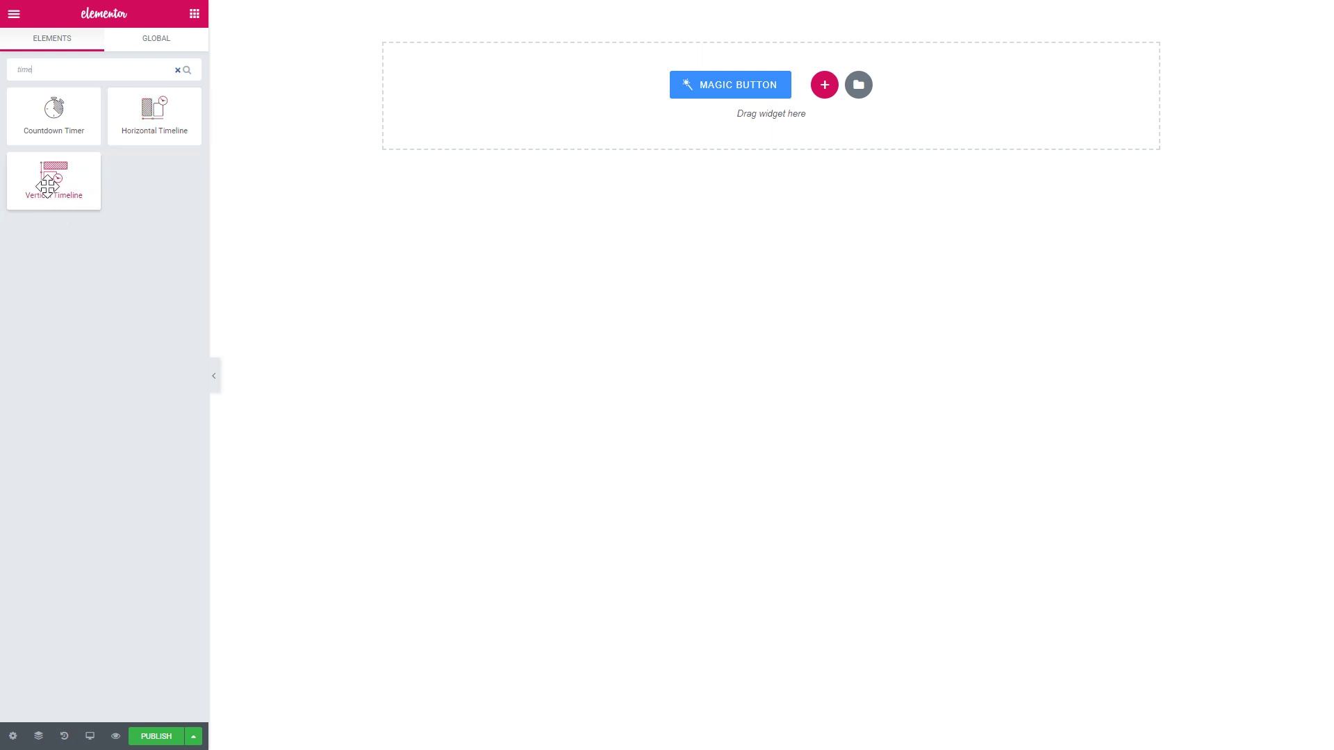
pyautogui.moveTo(47, 186); pyautogui.dragTo(533, 123)
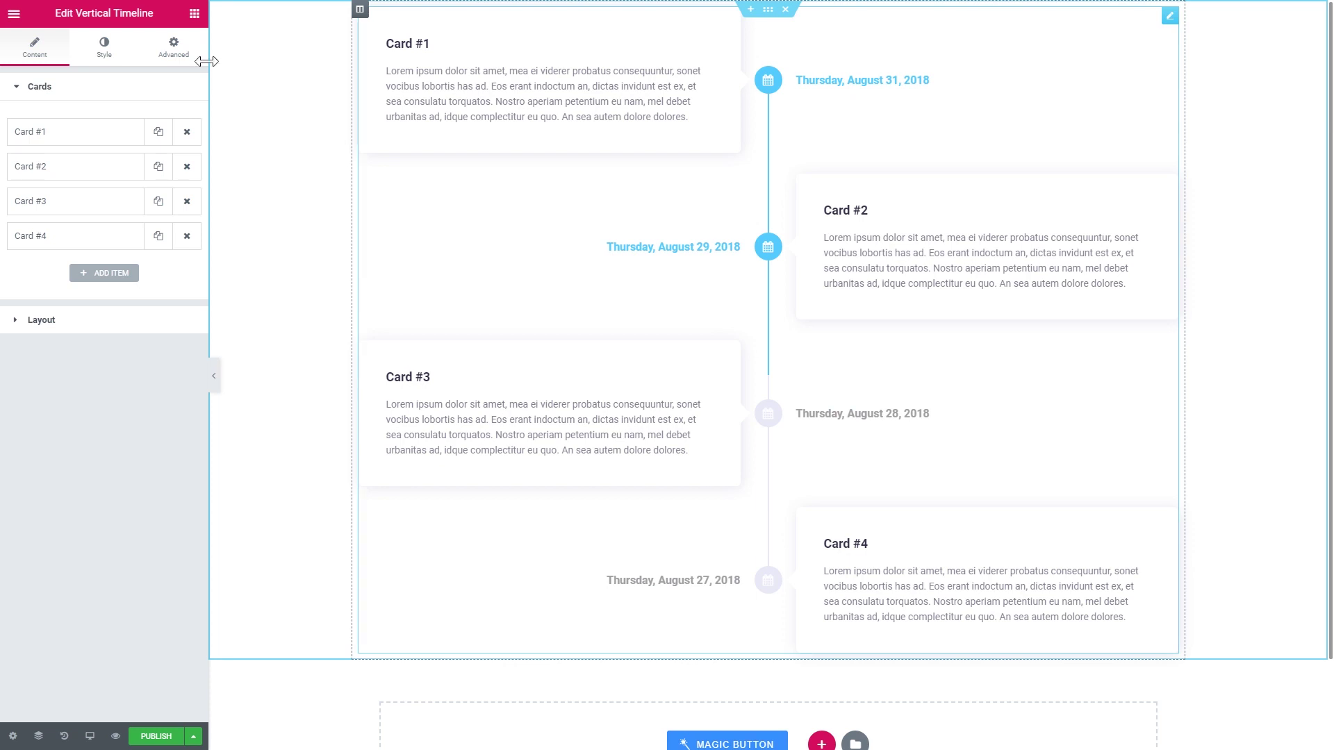
# Add a Spacer above the Vertical Timeline and set its space to 82.
pyautogui.click(195, 13)
pyautogui.moveTo(151, 337); pyautogui.dragTo(664, 21)
pyautogui.moveTo(23, 138); pyautogui.dragTo(33, 148)
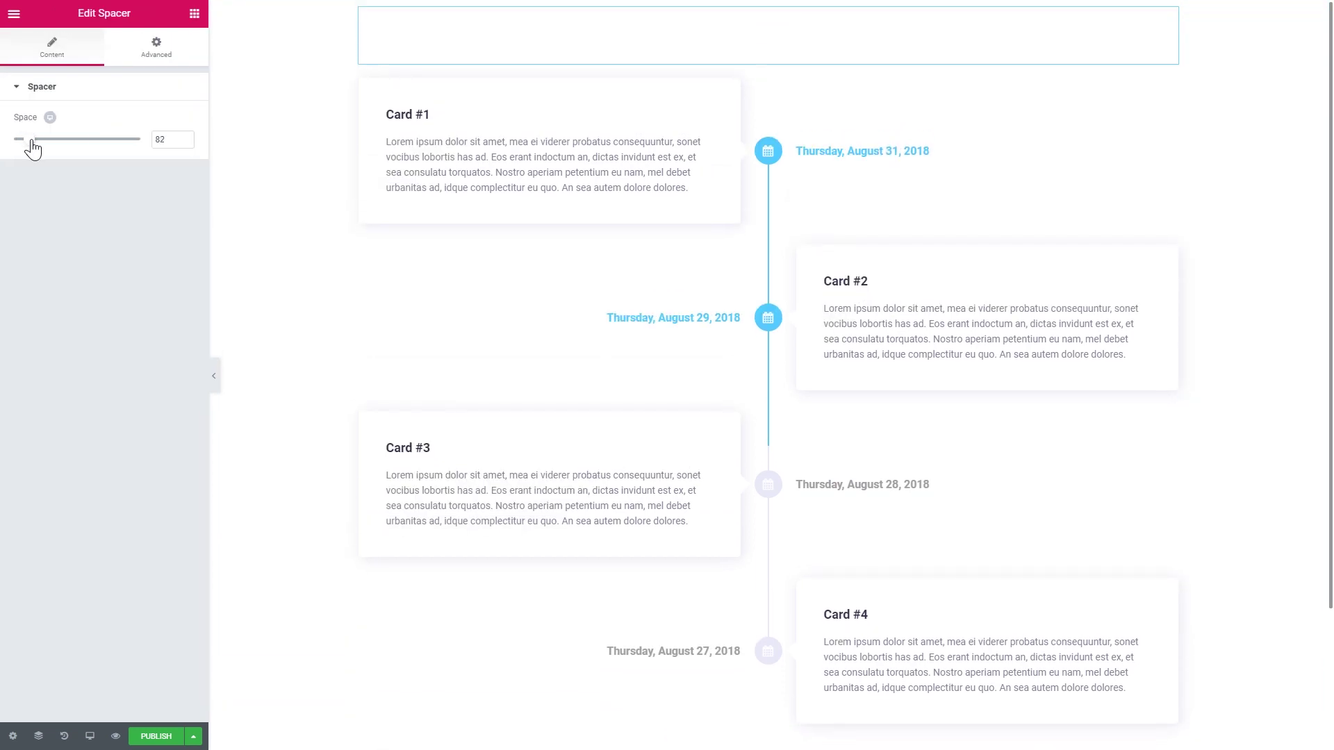
# Reselect the Vertical Timeline widget and open Card #1's settings.
pyautogui.click(477, 236)
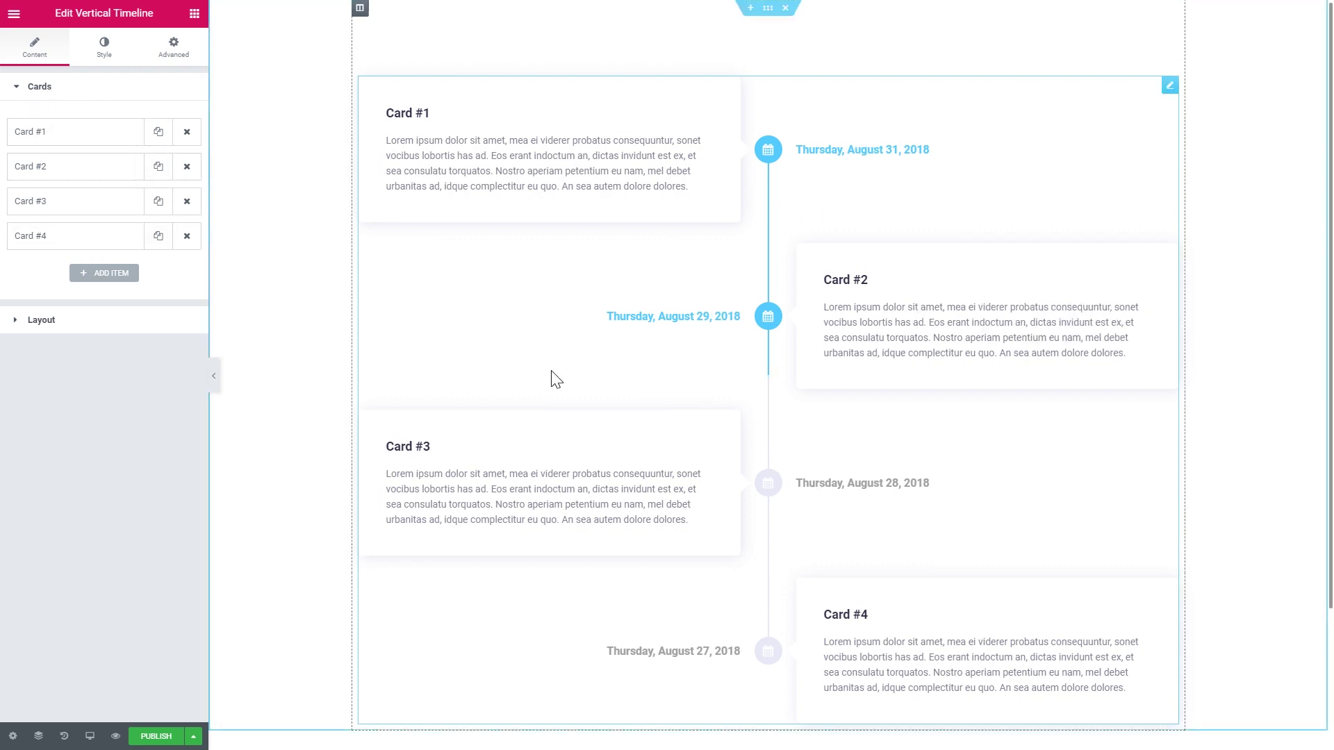
pyautogui.scroll(-3, 591, 382)
pyautogui.scroll(3, 620, 387)
pyautogui.scroll(-3, 661, 351)
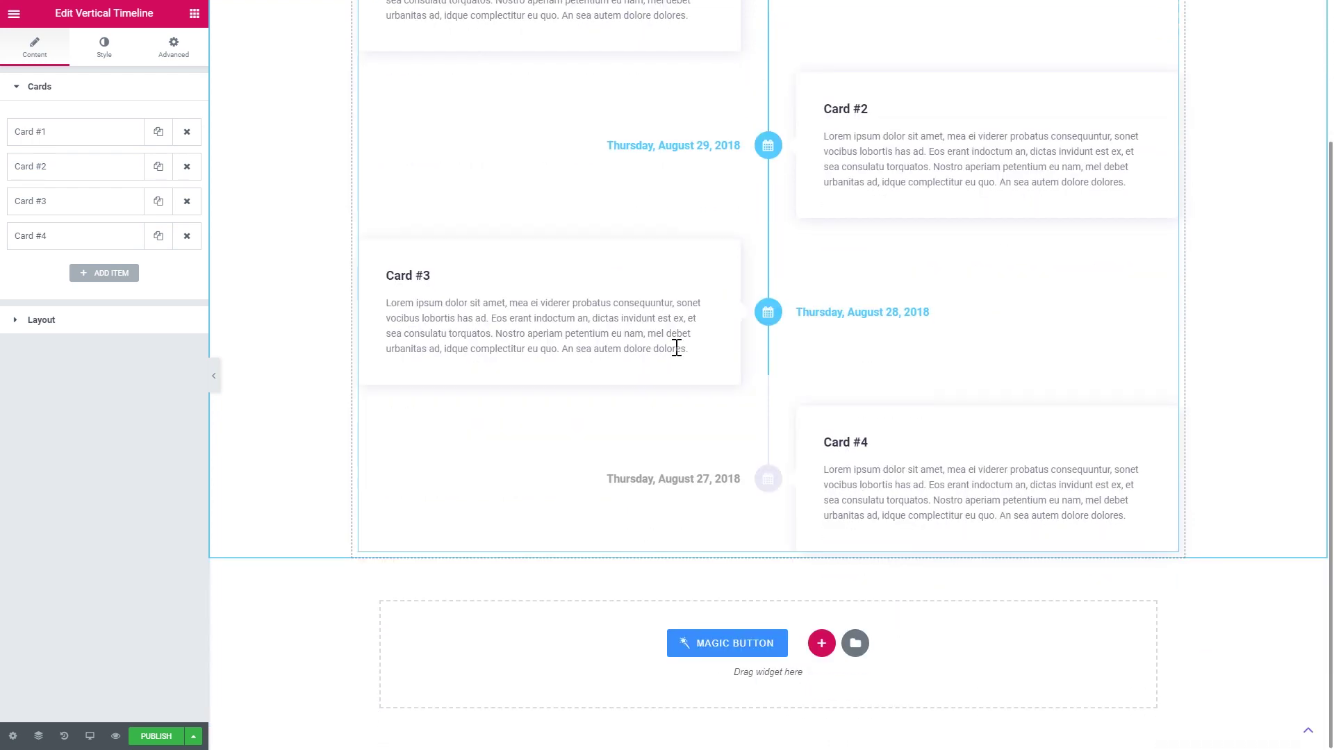
pyautogui.scroll(3, 770, 344)
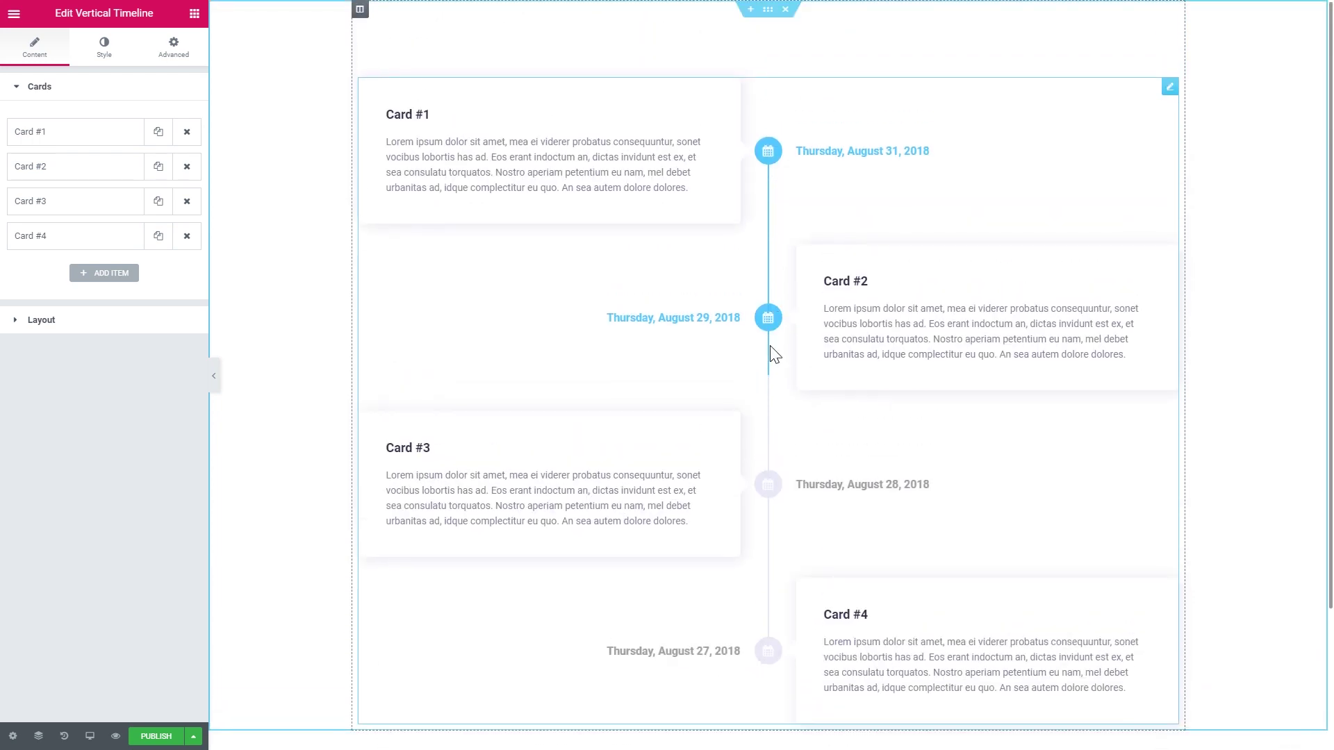
pyautogui.scroll(-3, 777, 375)
pyautogui.scroll(3, 779, 417)
pyautogui.click(84, 139)
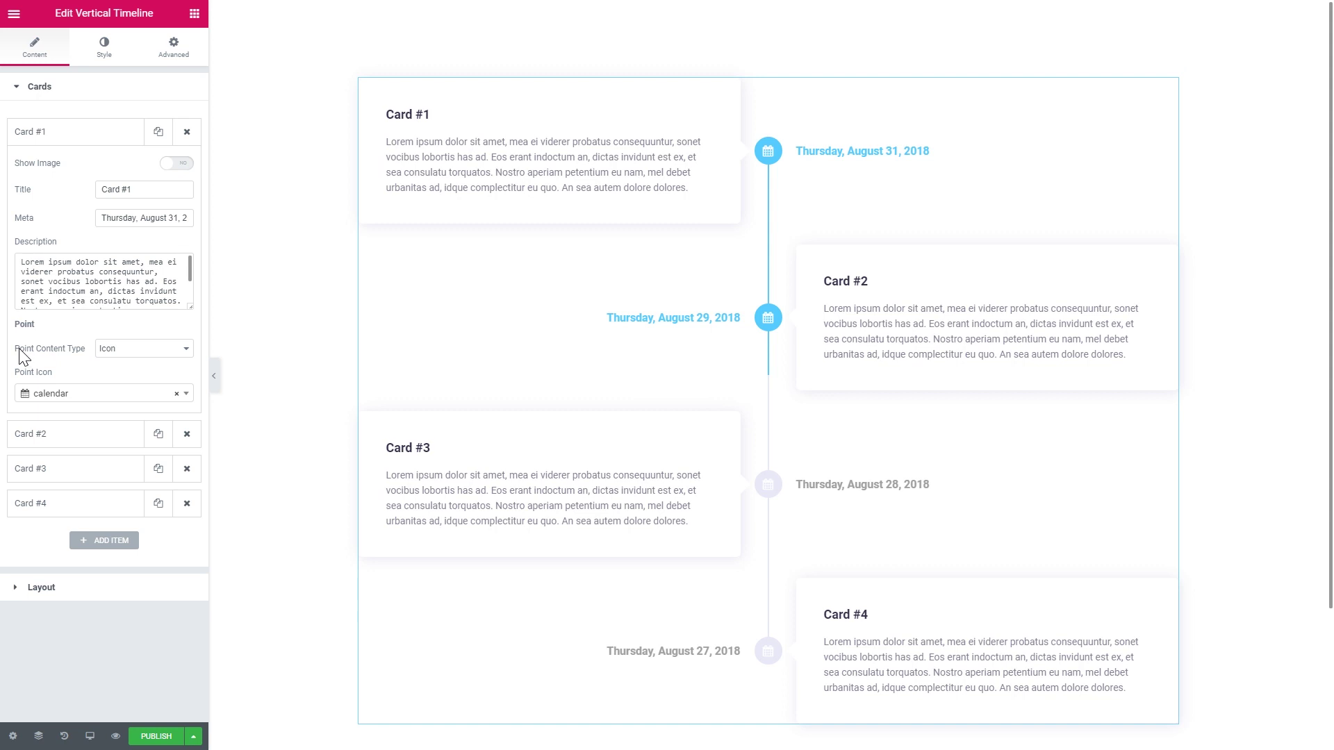
# Set Card #1's Point Content Type to Text with the point text 'A'.
pyautogui.click(127, 359)
pyautogui.click(113, 376)
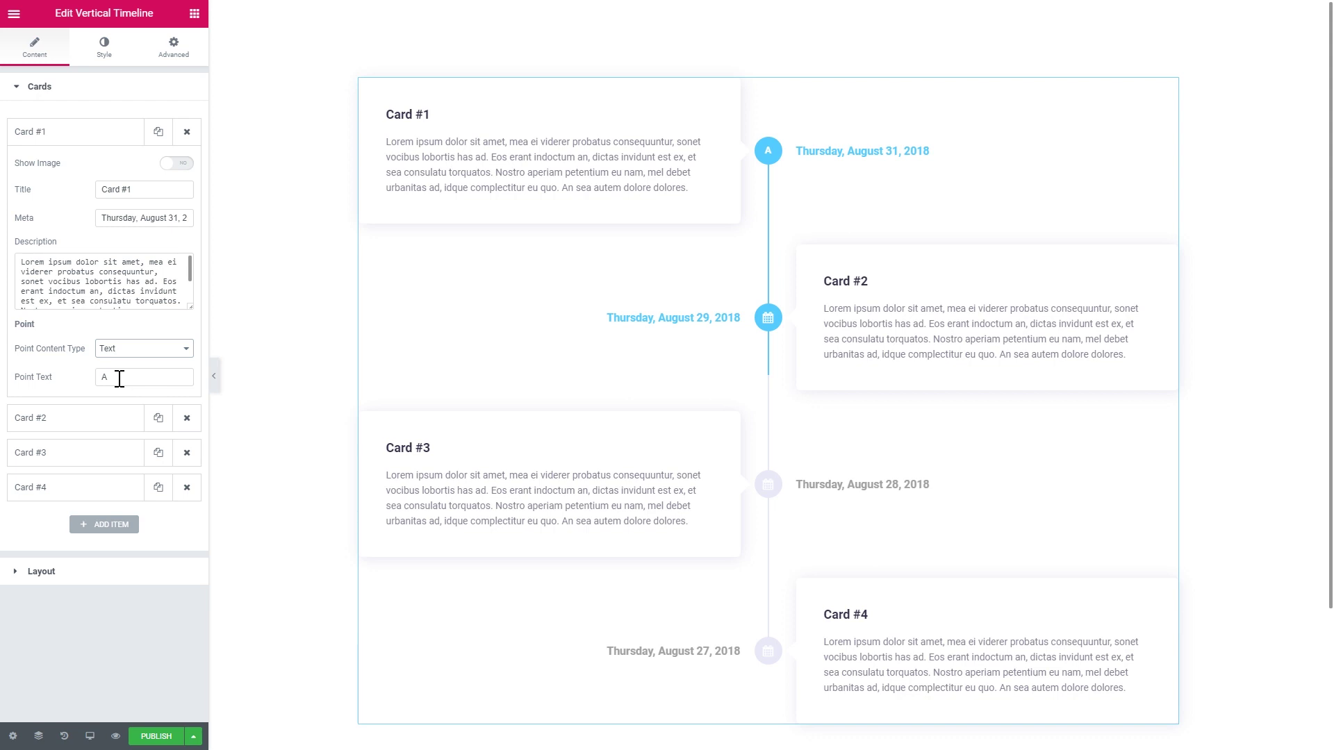
pyautogui.moveTo(114, 379); pyautogui.dragTo(72, 381)
# Enable Show Image on Card #1 and insert the yellow magazine photo from the media library.
pyautogui.click(174, 164)
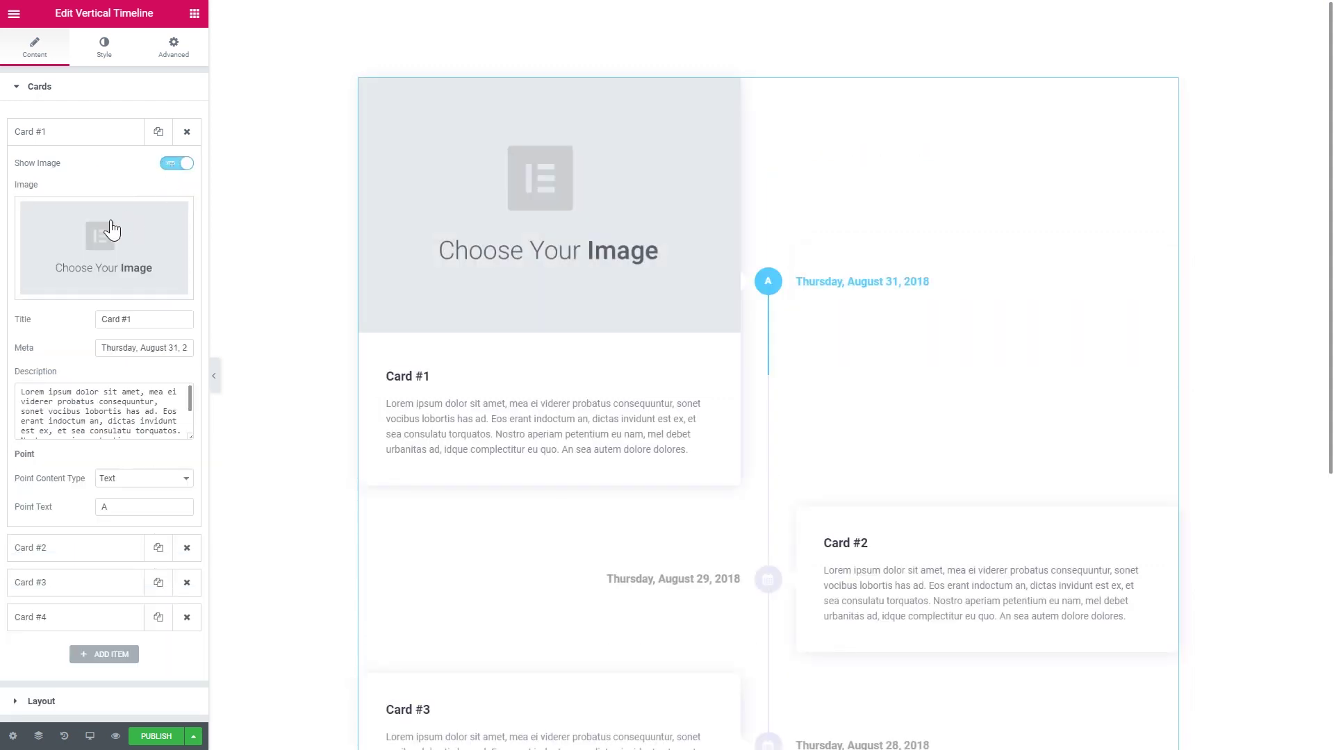
pyautogui.click(111, 251)
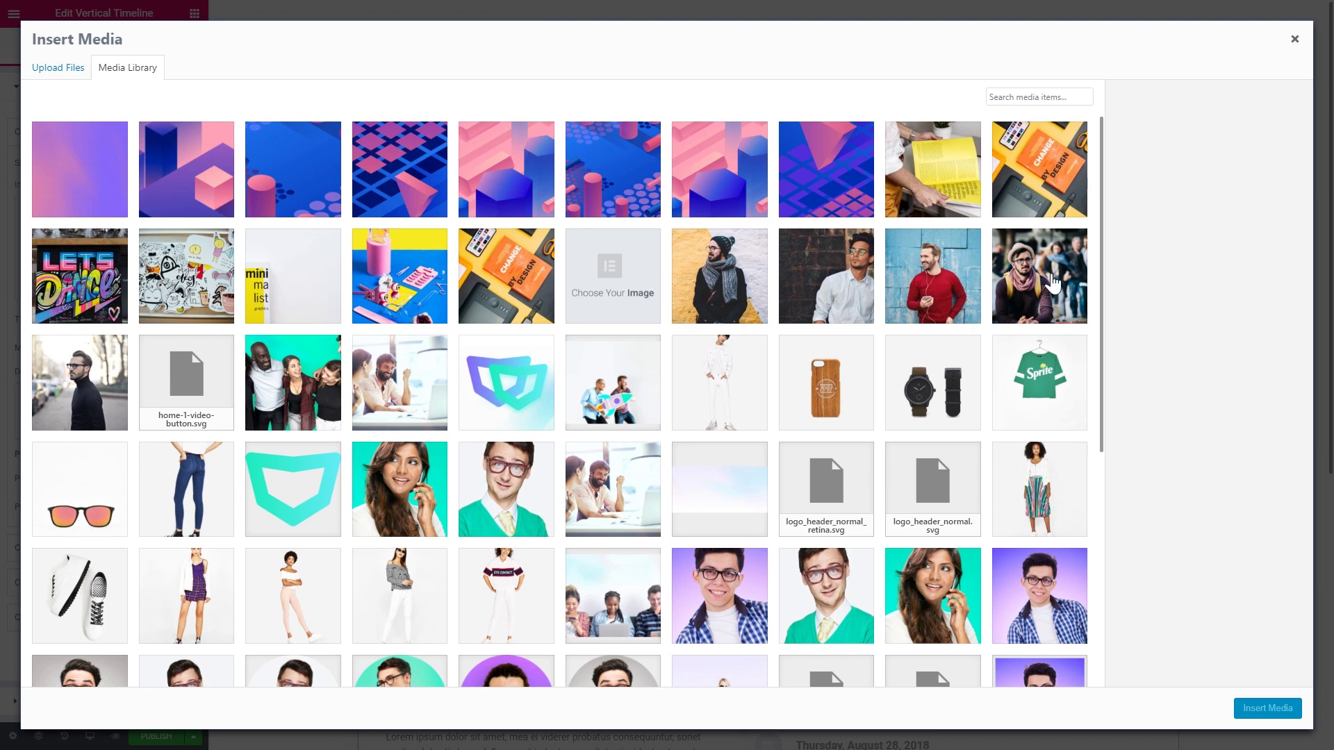
pyautogui.click(947, 201)
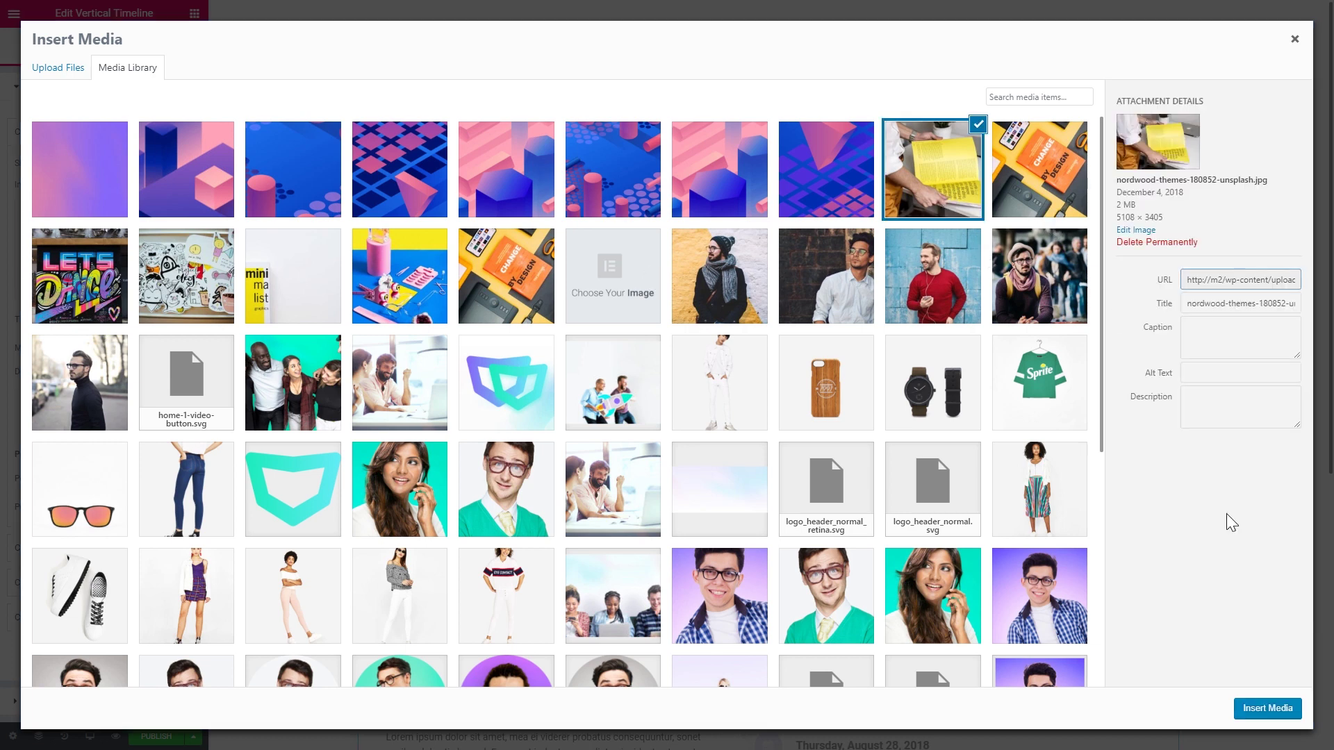
pyautogui.click(1264, 707)
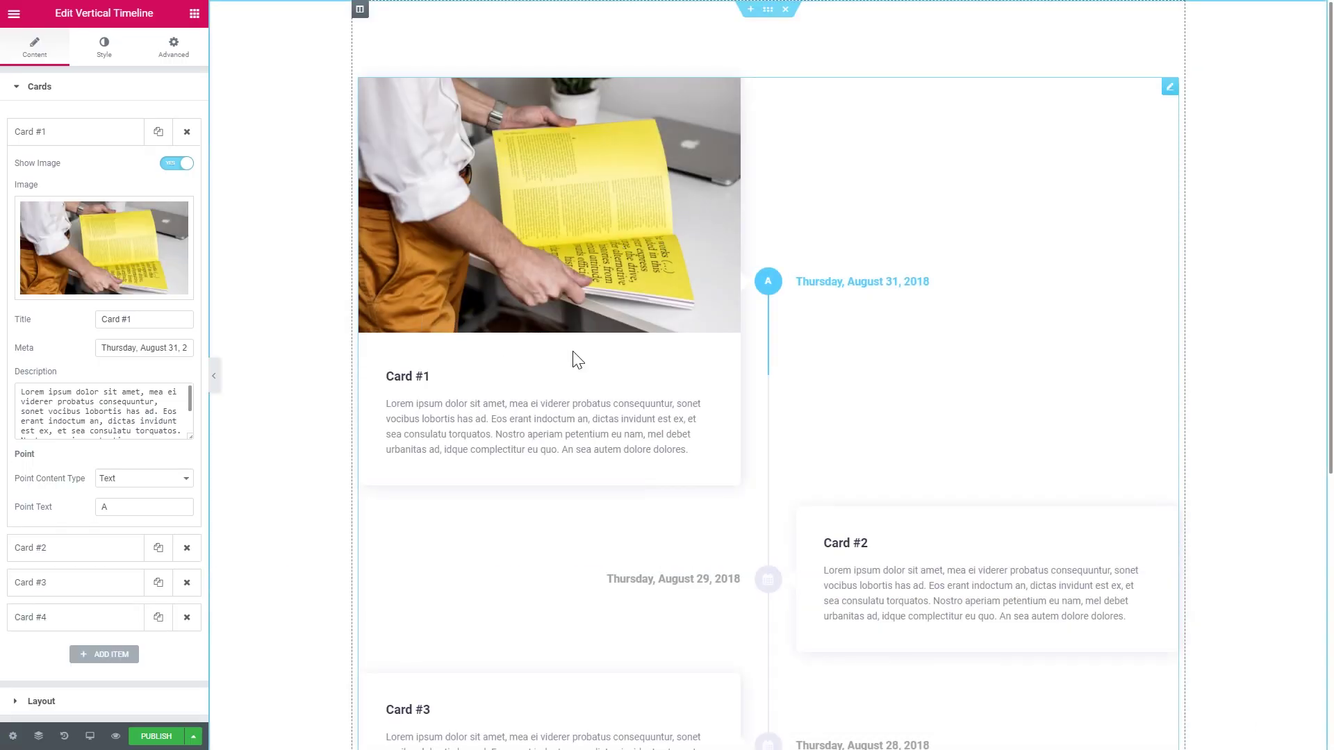
# Collapse Card #1 and turn on card animation in the Layout settings.
pyautogui.click(70, 140)
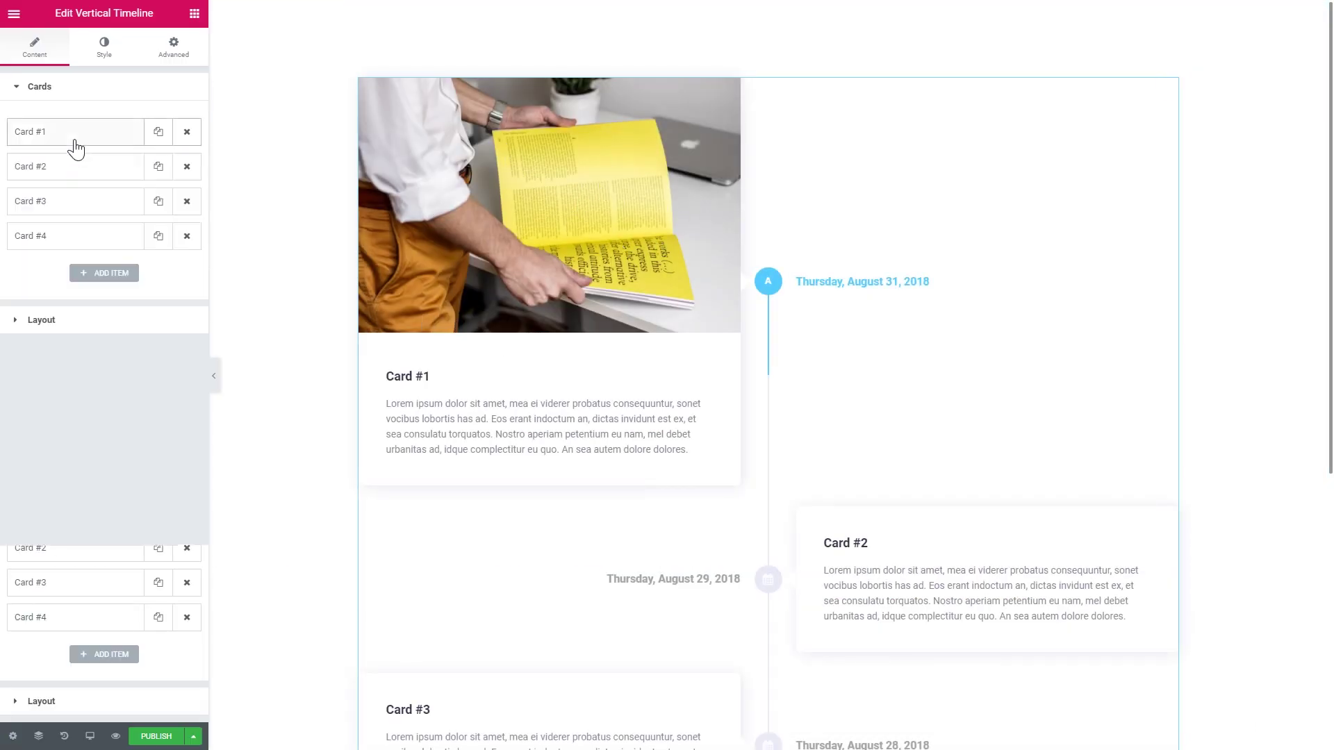
pyautogui.click(67, 322)
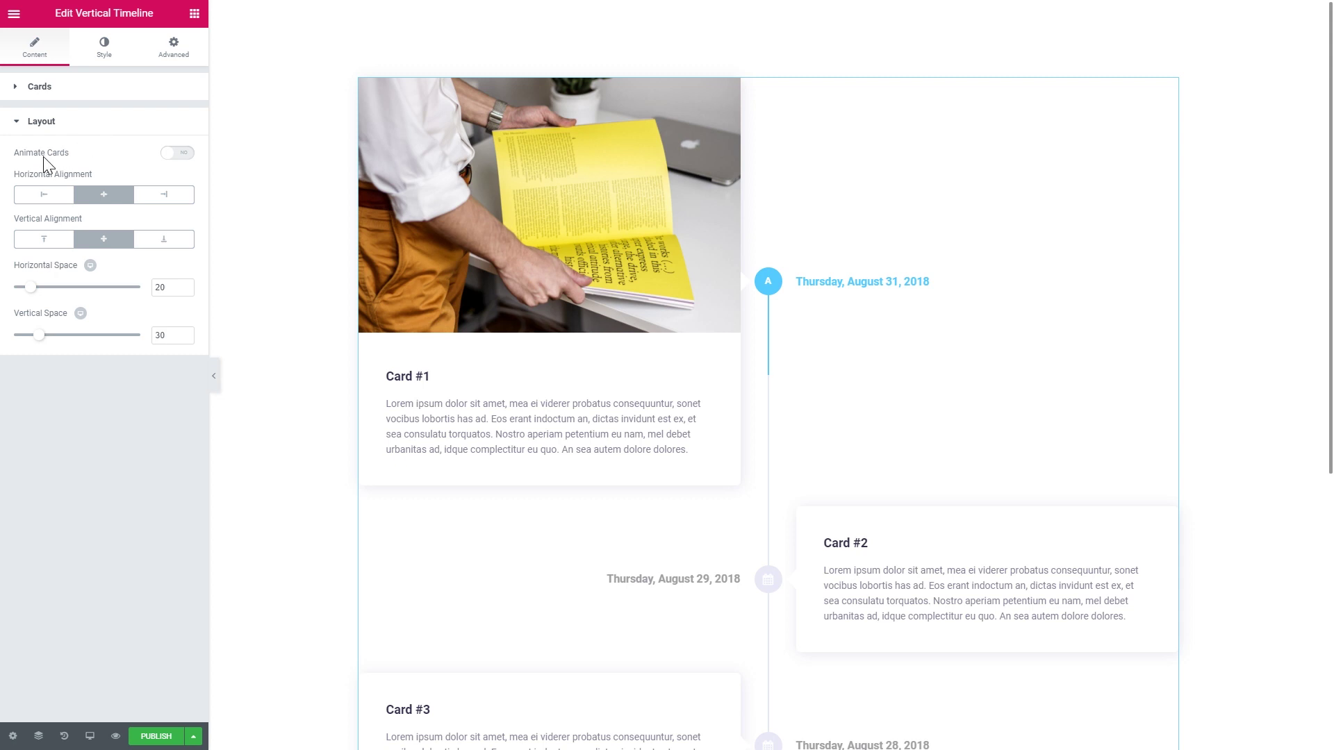
pyautogui.click(178, 157)
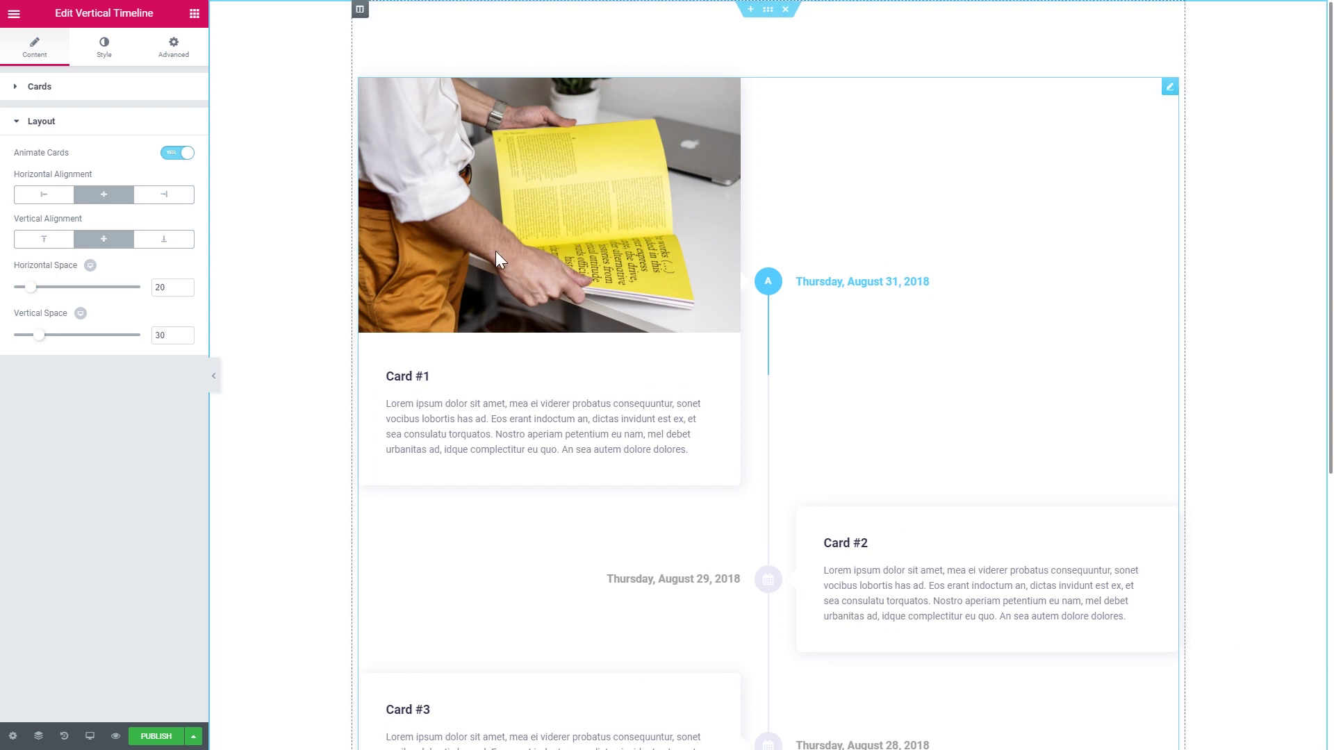
pyautogui.scroll(-1, 855, 402)
pyautogui.scroll(1, 617, 276)
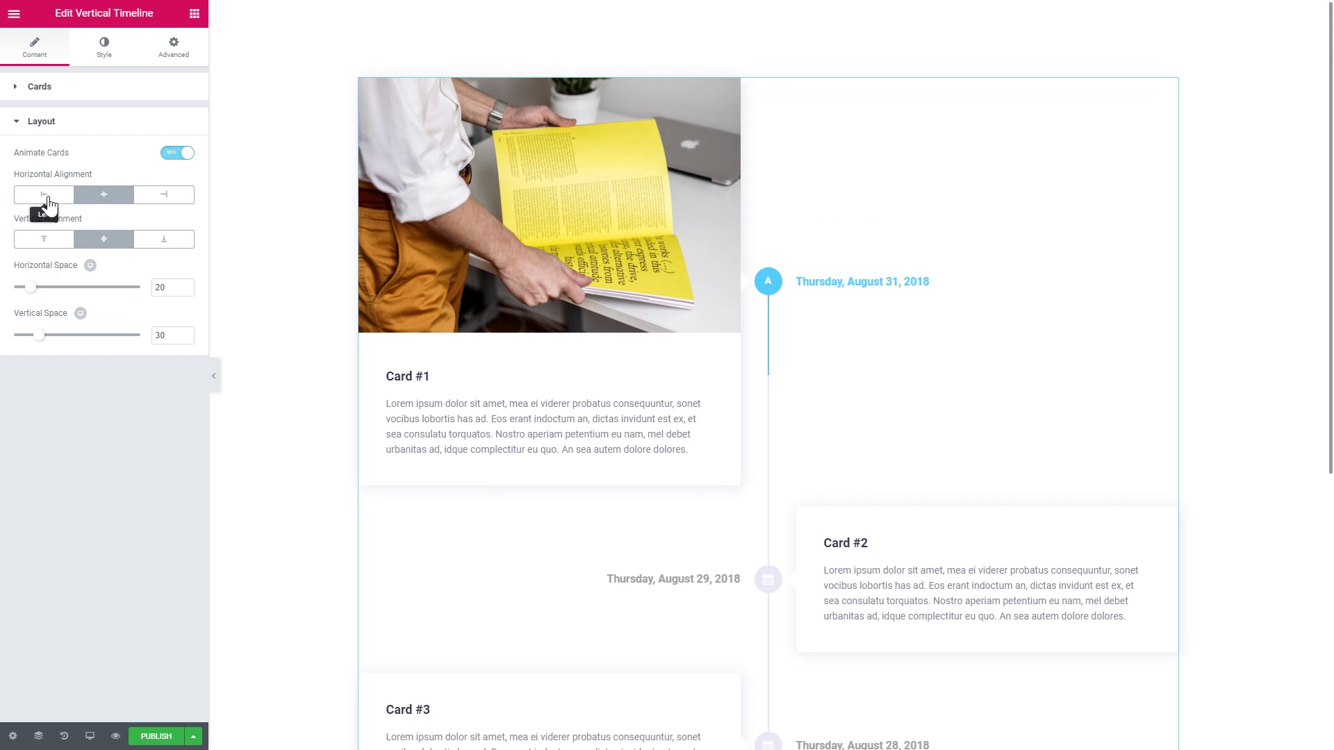
# Try right horizontal alignment and review the cards stacked beside the line.
pyautogui.click(166, 203)
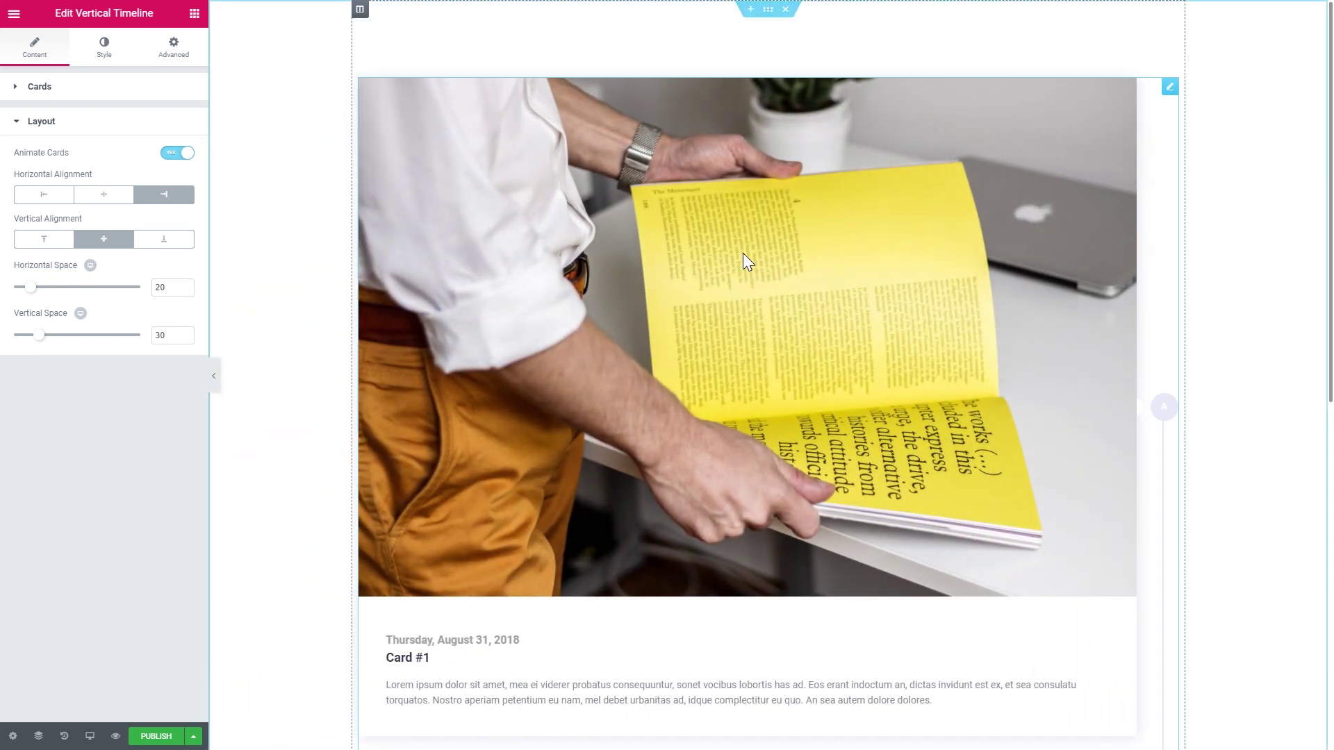
pyautogui.scroll(-6, 726, 255)
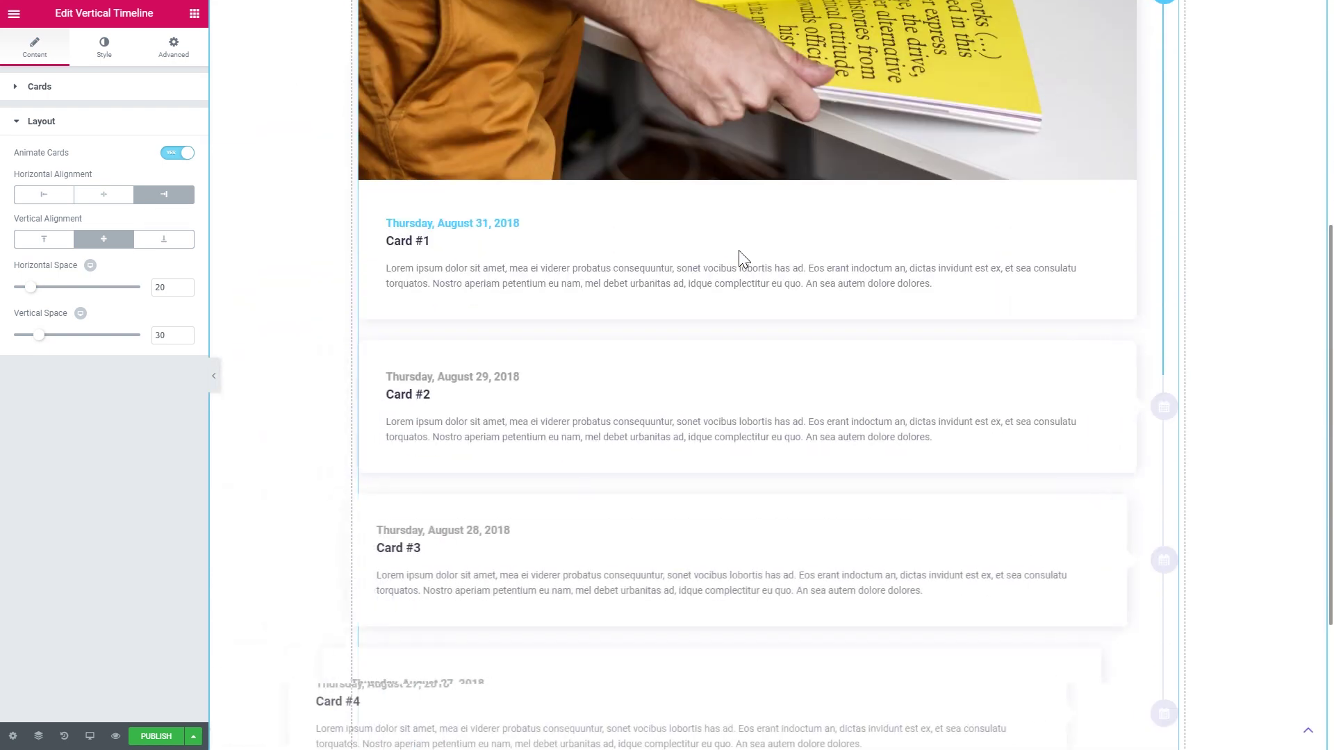
pyautogui.scroll(-3, 751, 260)
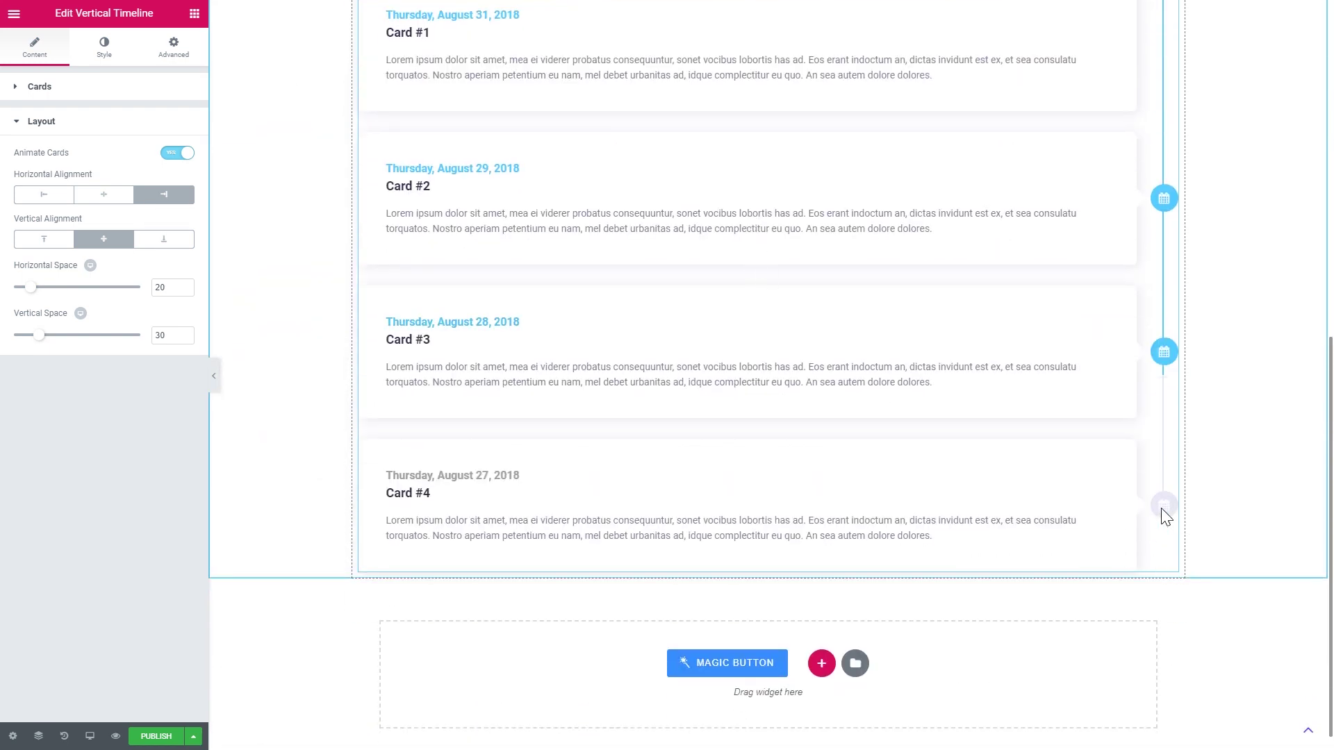
pyautogui.scroll(7, 1165, 518)
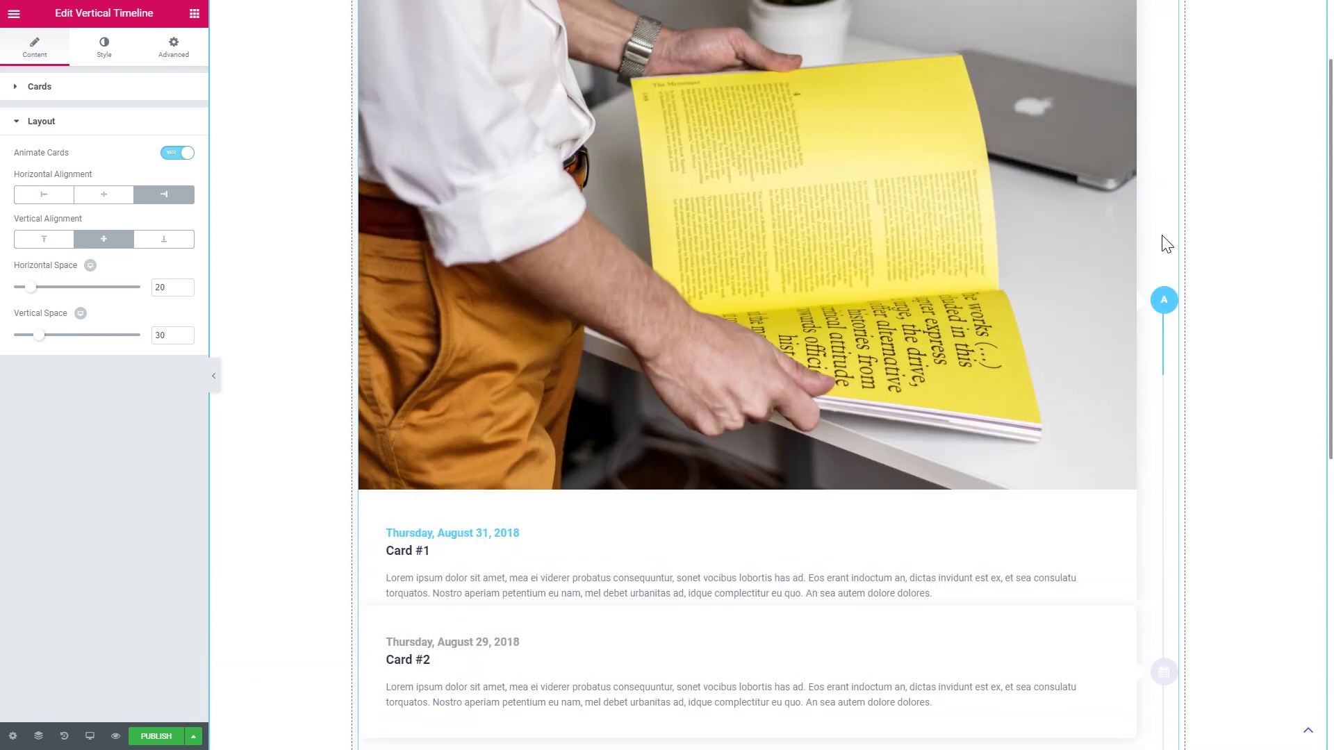
pyautogui.scroll(-7, 1167, 309)
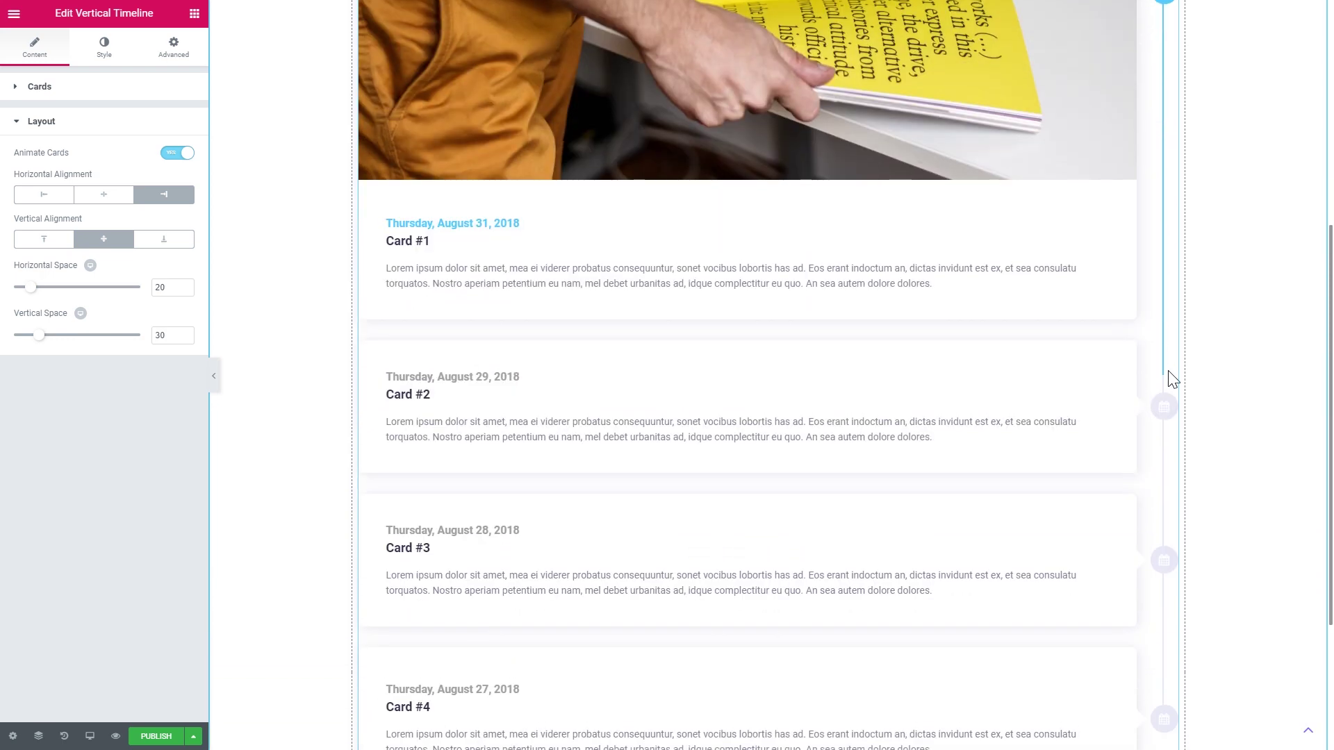
pyautogui.scroll(2, 1169, 411)
pyautogui.scroll(6, 1170, 415)
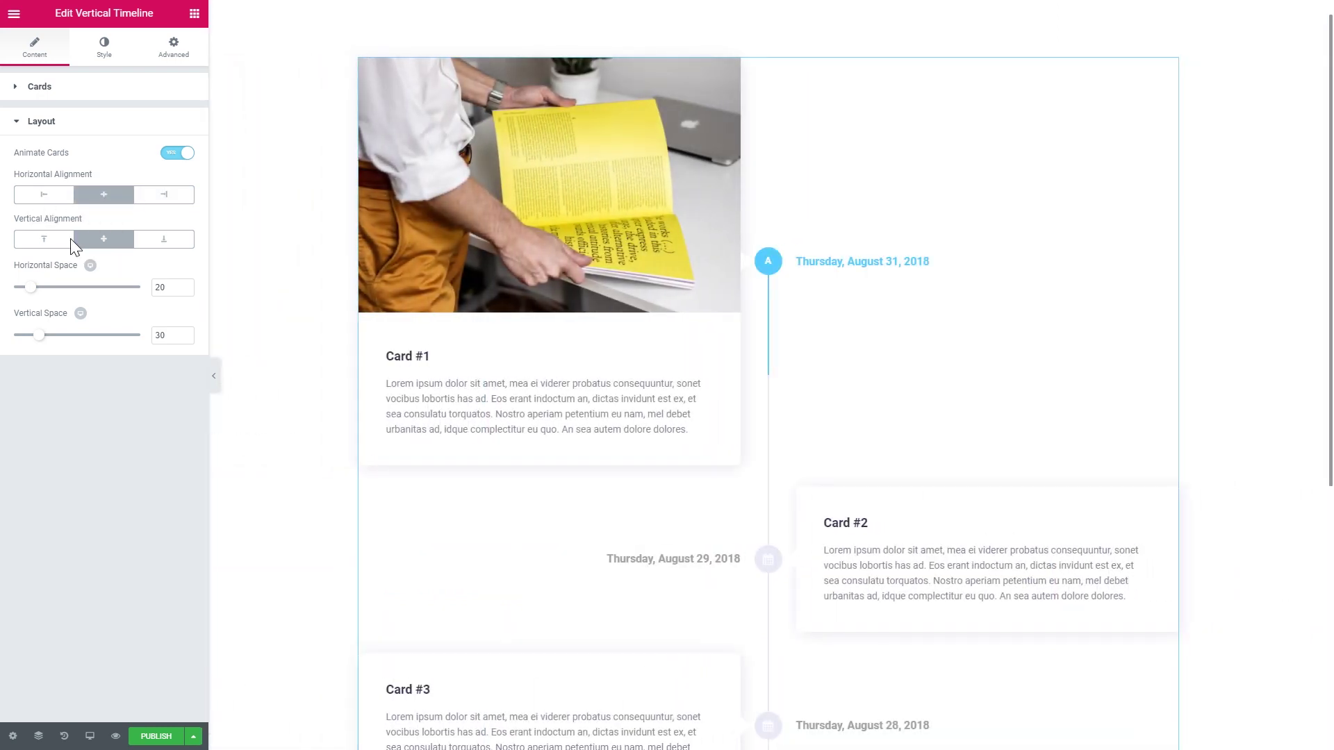
# Try Top vertical alignment for the date markers and review the result.
pyautogui.click(45, 241)
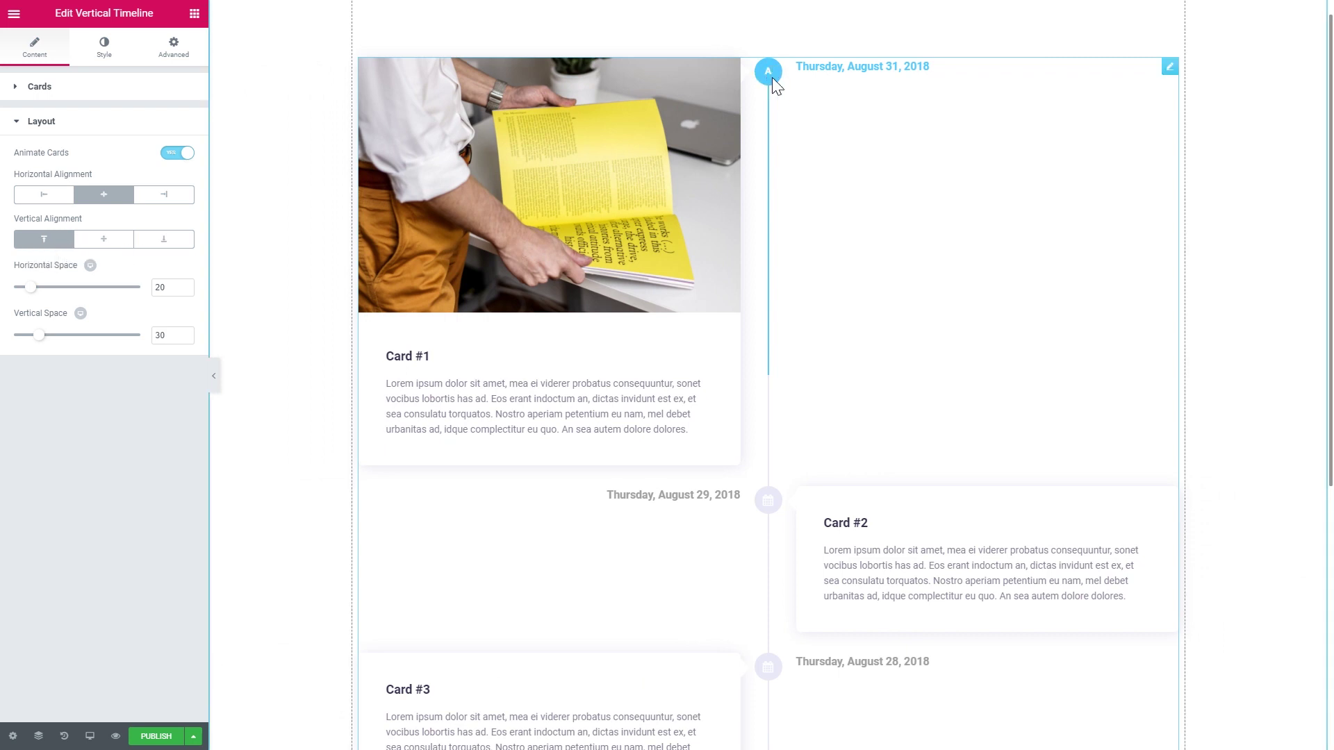
pyautogui.scroll(-3, 786, 367)
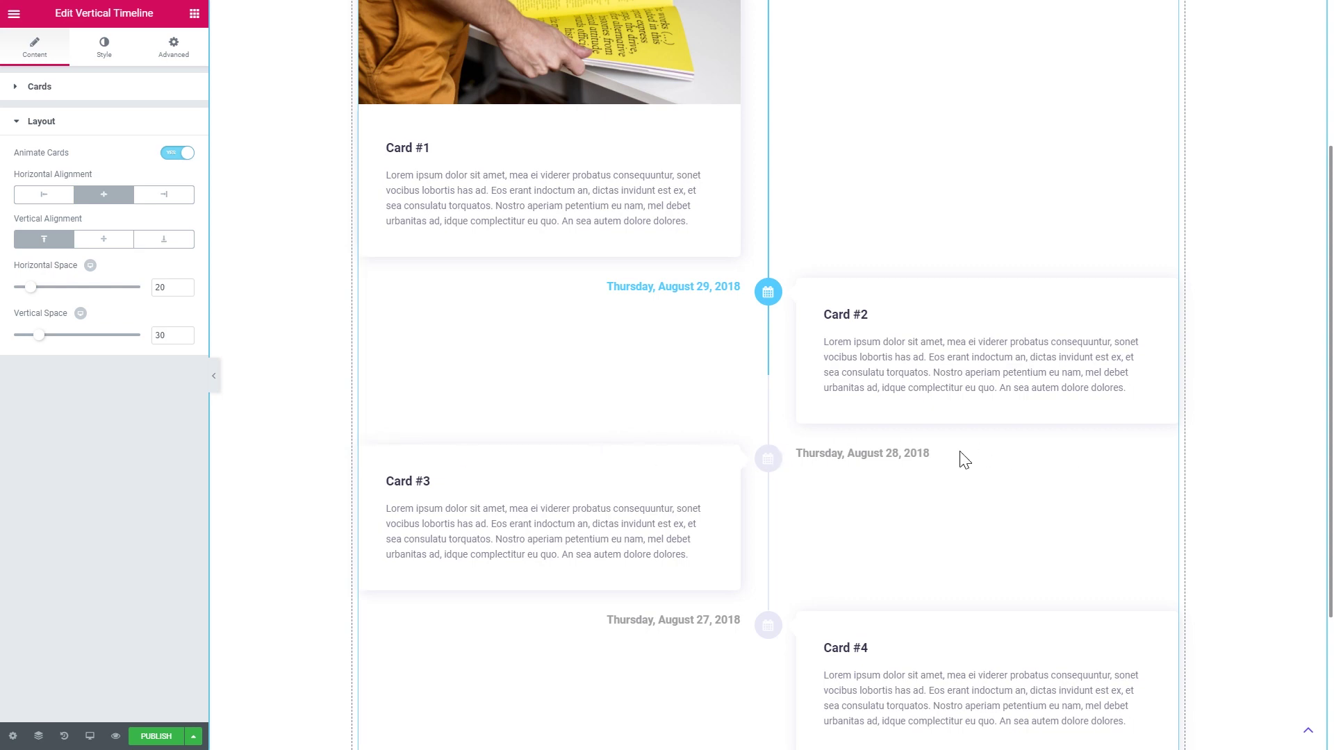
pyautogui.scroll(-3, 744, 460)
pyautogui.scroll(6, 764, 490)
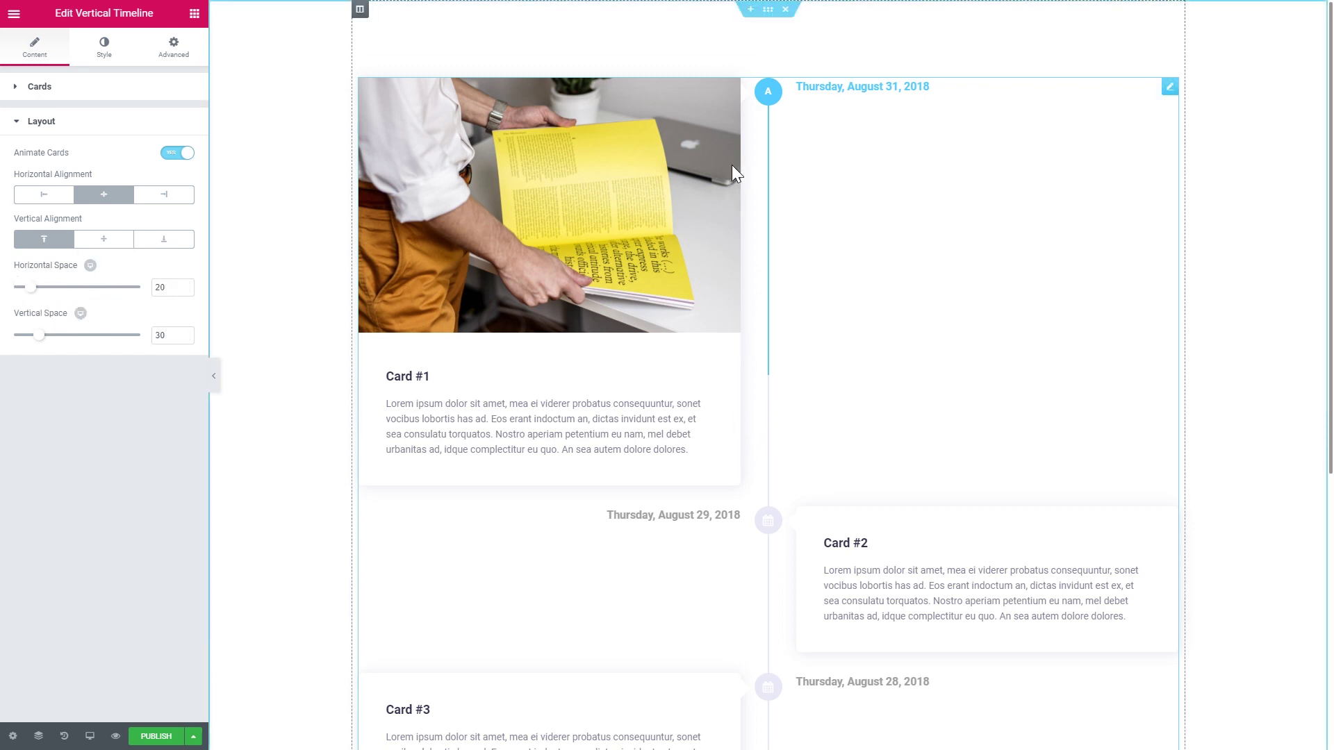
pyautogui.scroll(-2, 770, 559)
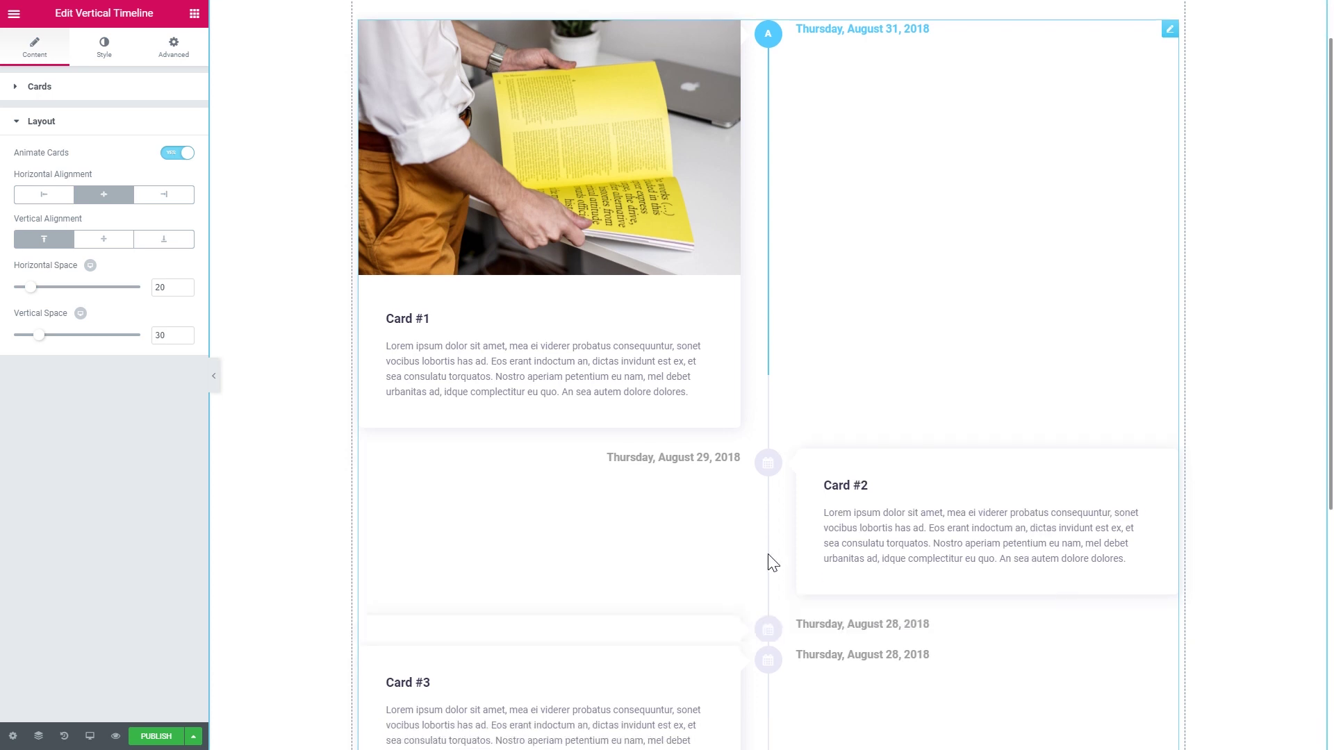
pyautogui.scroll(2, 770, 560)
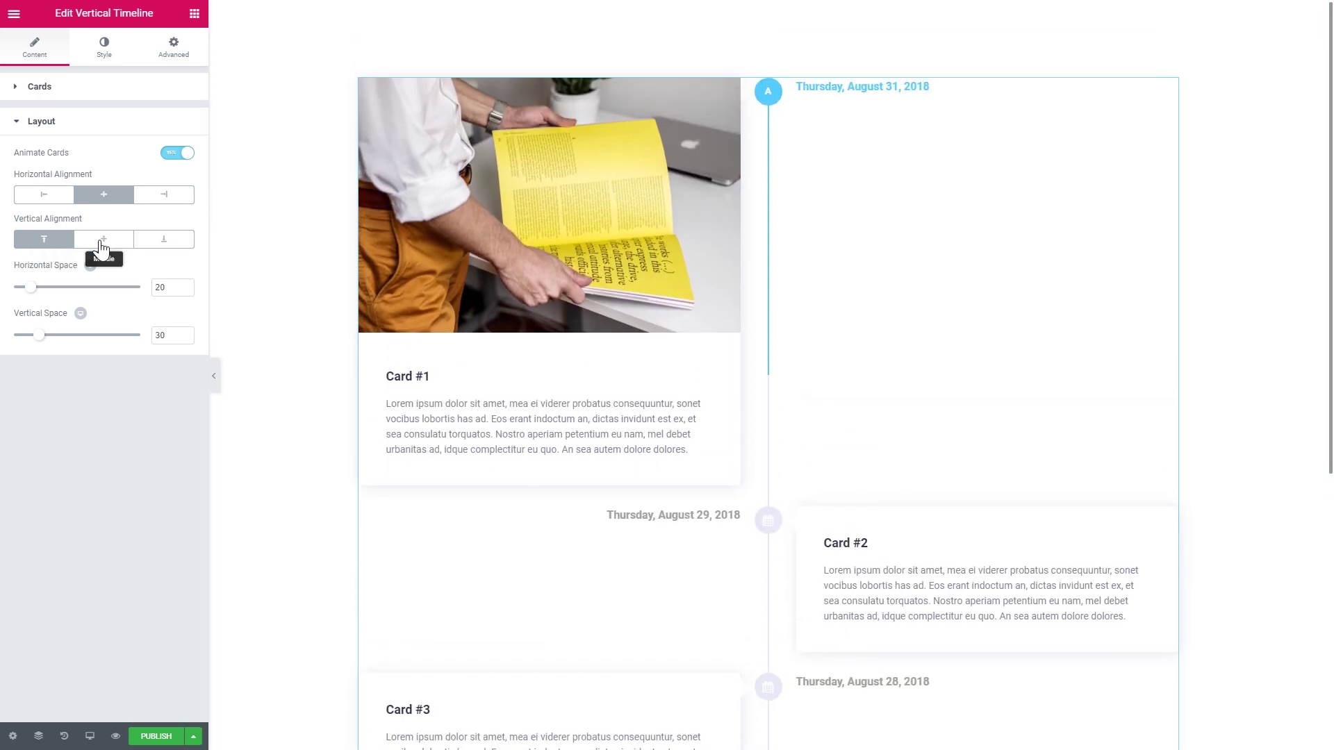
# Set vertical alignment back to Middle and open the Style tab.
pyautogui.click(124, 243)
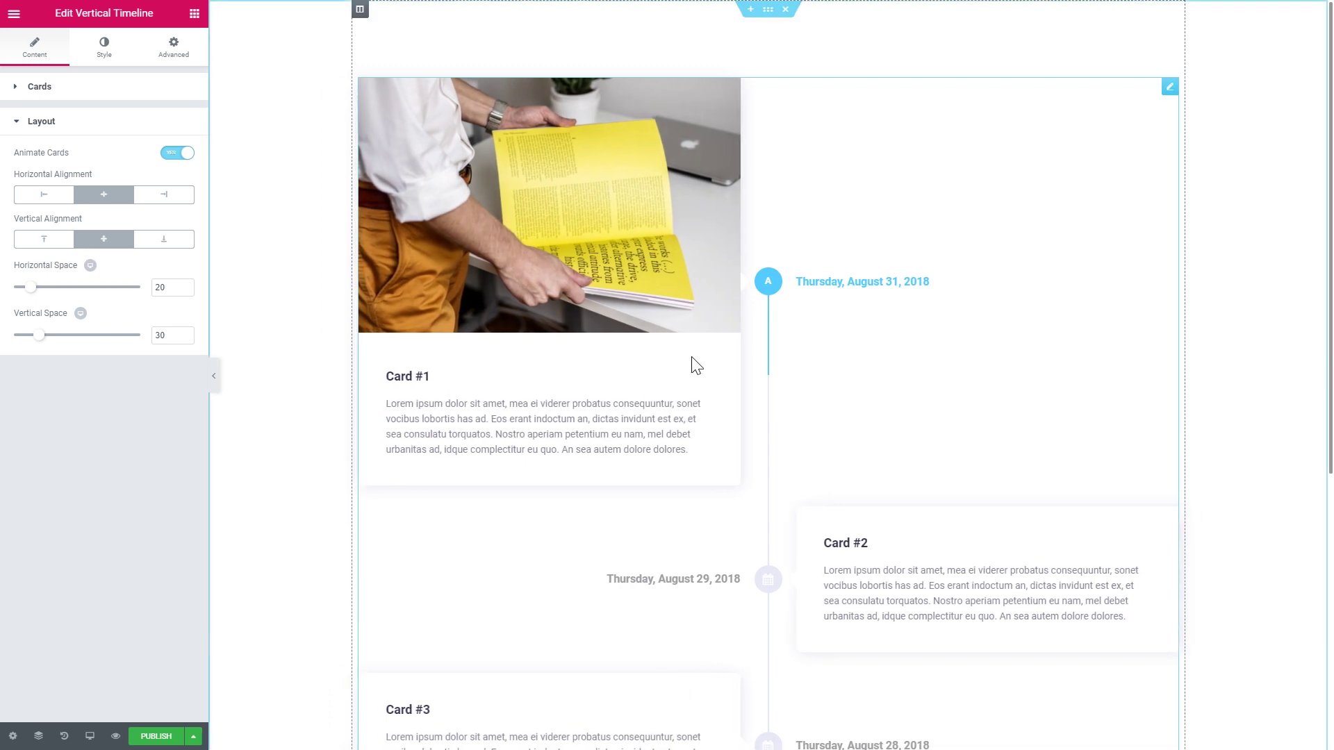
pyautogui.scroll(-5, 758, 337)
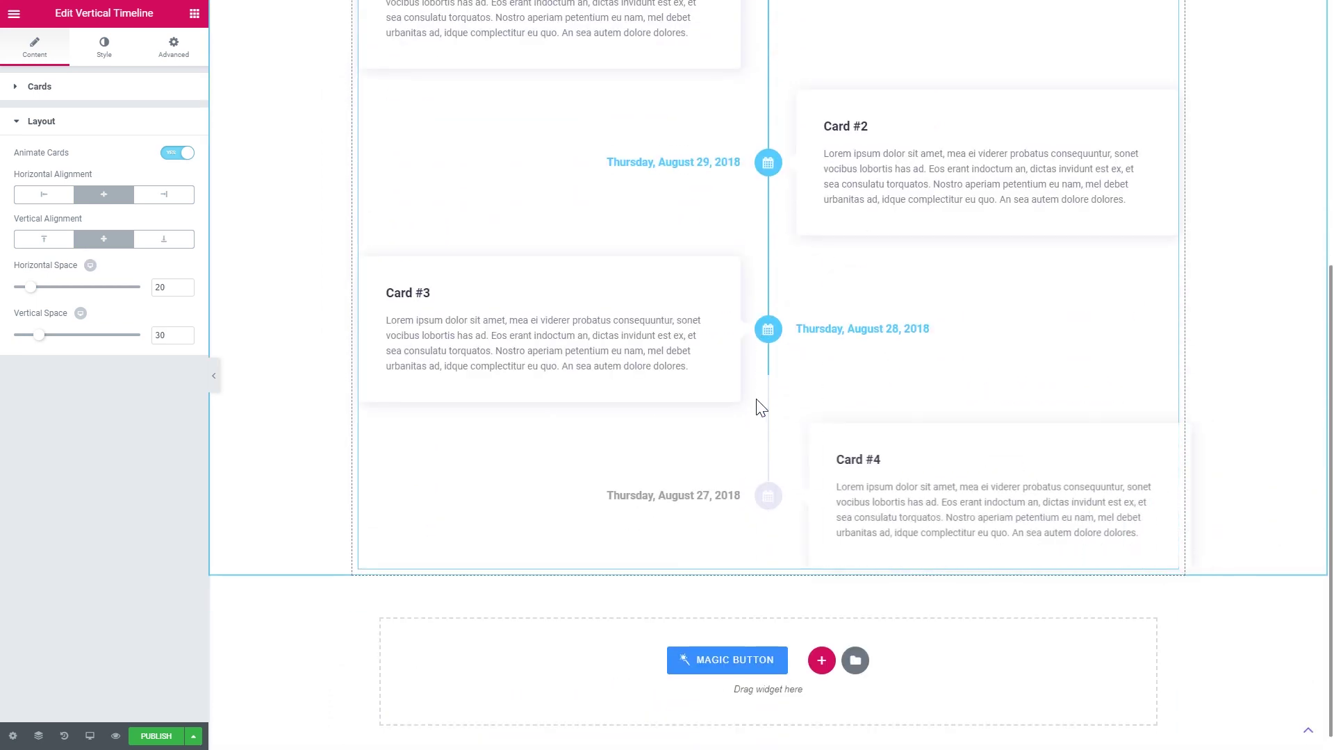
pyautogui.scroll(5, 756, 408)
pyautogui.click(110, 54)
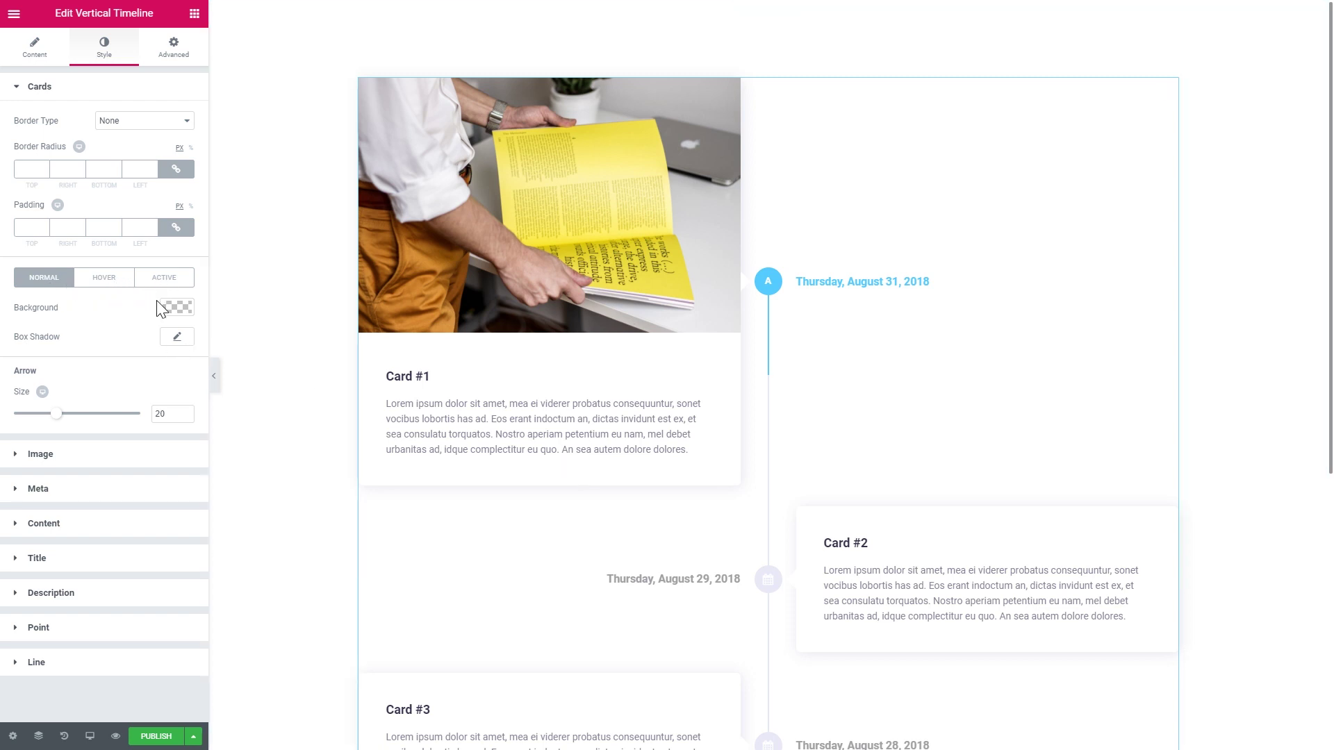
# In the Cards Hover tab, try then clear a light-blue background, and set a light-blue border colour.
pyautogui.click(113, 281)
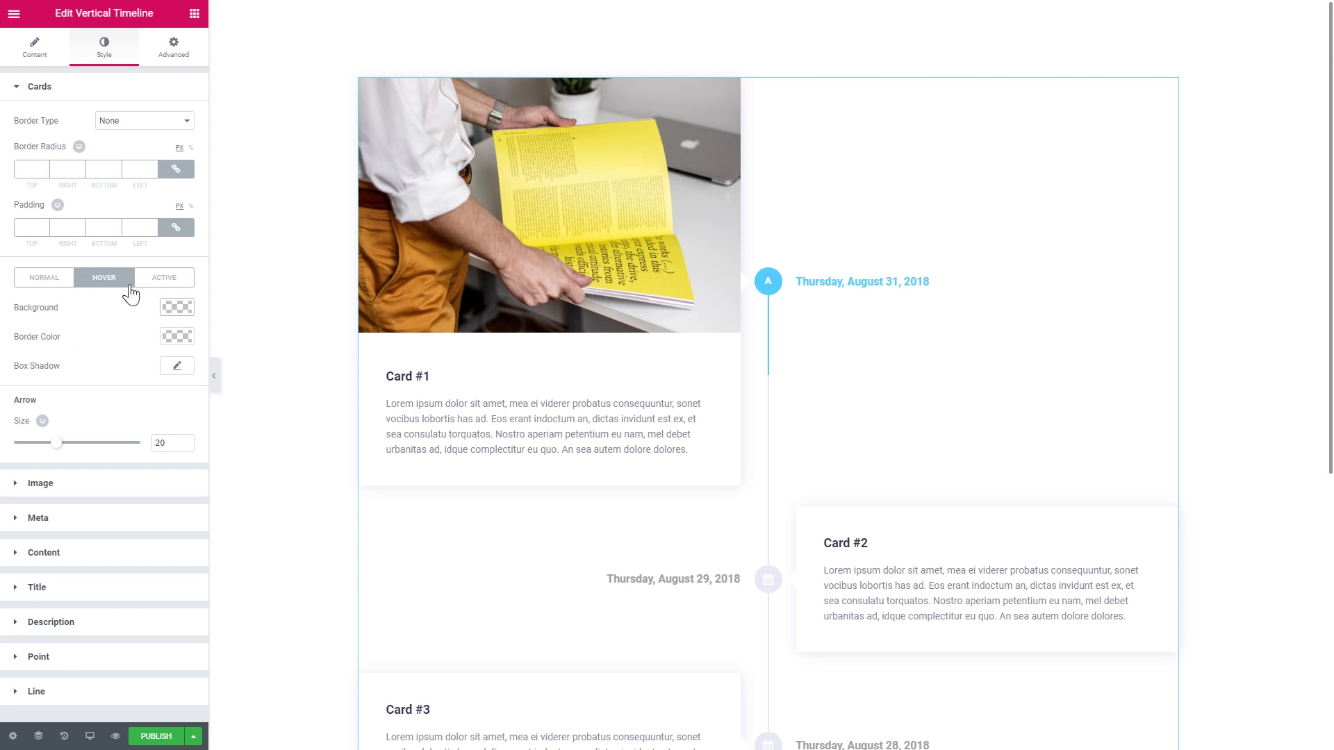
pyautogui.click(176, 308)
pyautogui.click(24, 475)
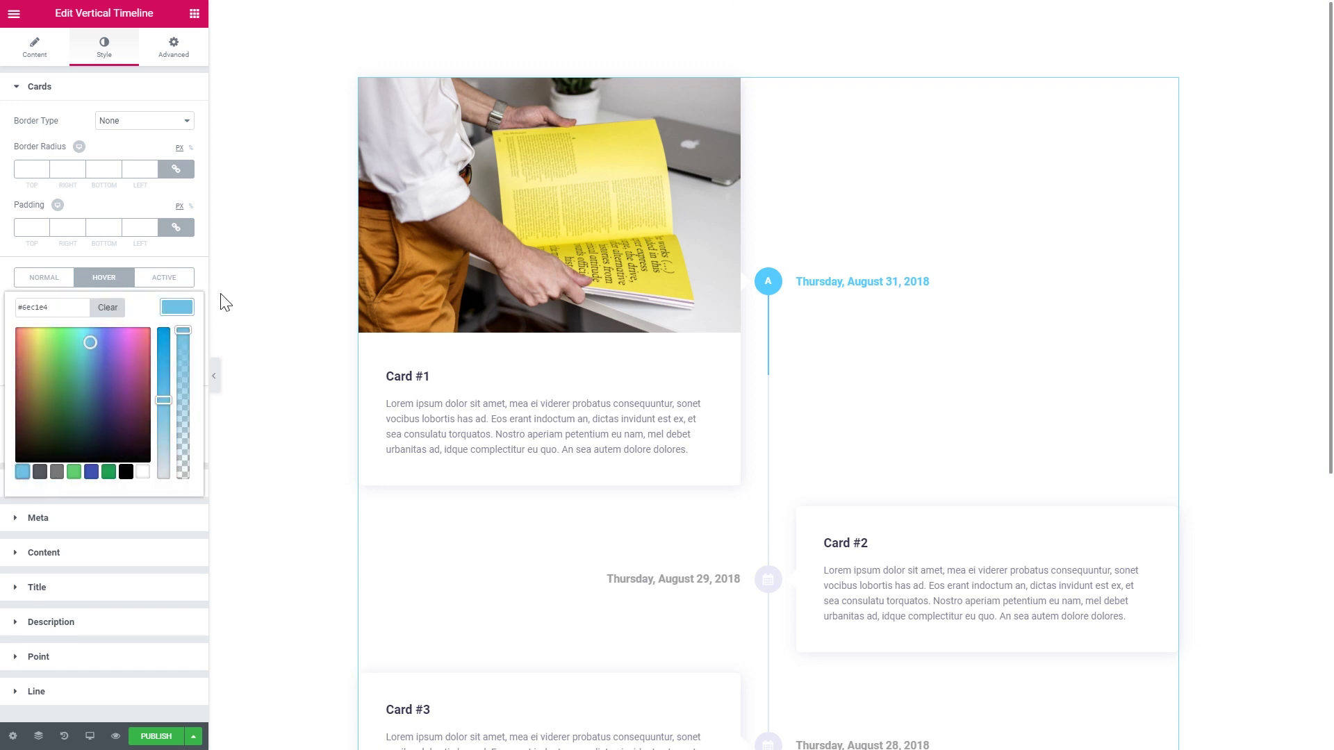
pyautogui.click(179, 307)
pyautogui.click(176, 306)
pyautogui.click(111, 338)
pyautogui.click(177, 337)
pyautogui.click(24, 474)
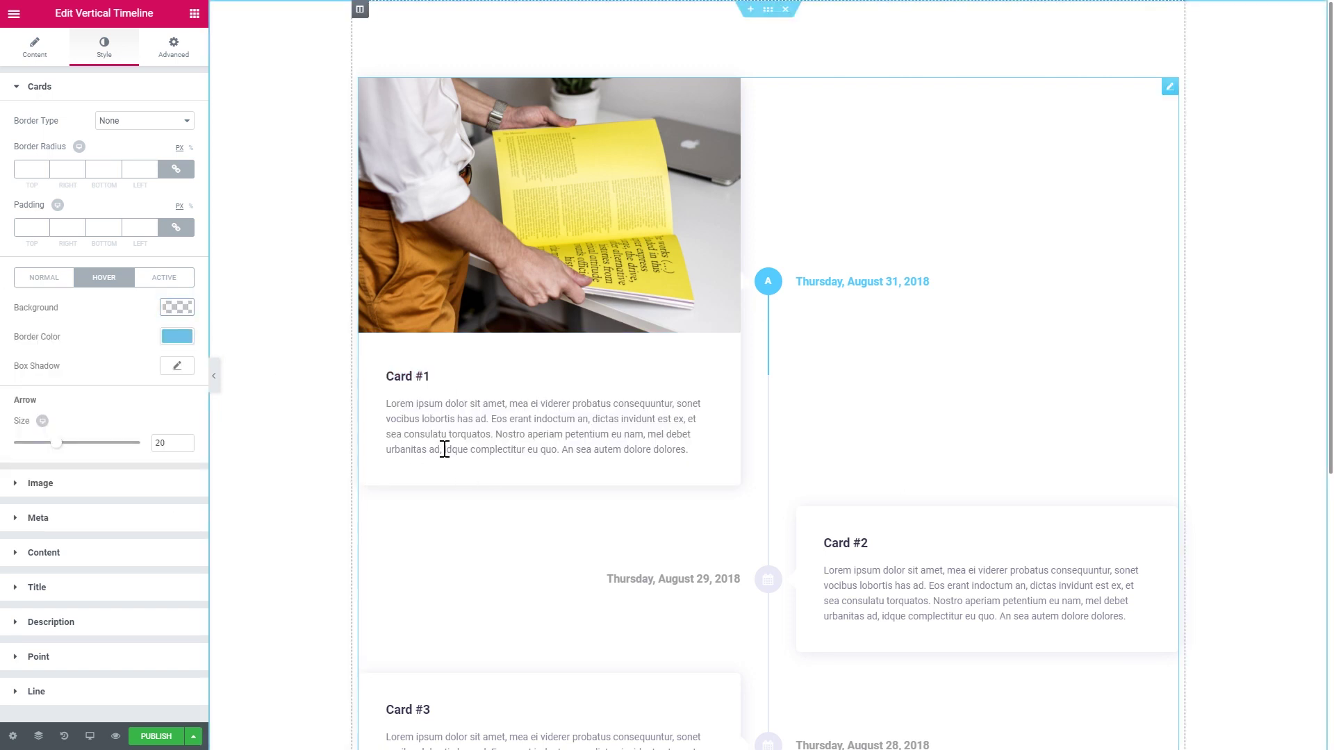
# Try a Solid card border, revert to None, and nudge the card arrow size slider.
pyautogui.click(119, 136)
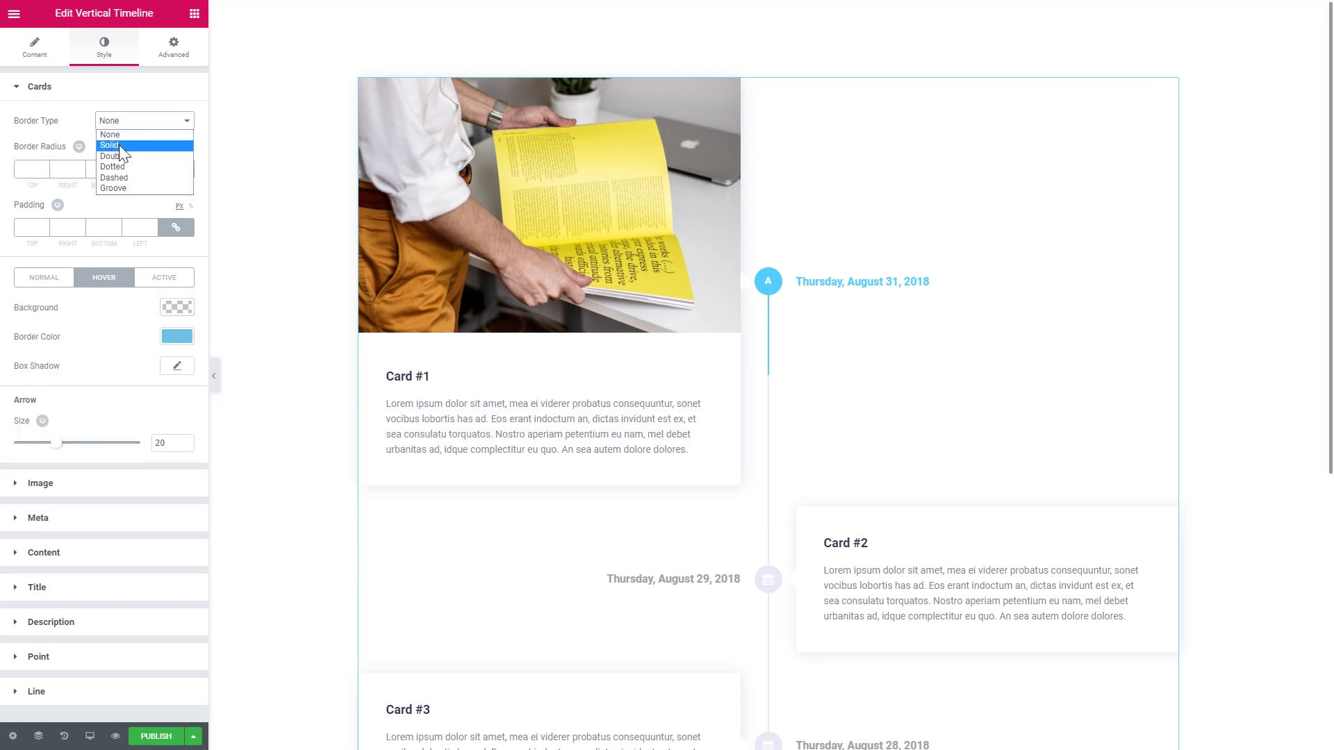
pyautogui.click(119, 145)
pyautogui.scroll(-2, 695, 455)
pyautogui.scroll(2, 697, 456)
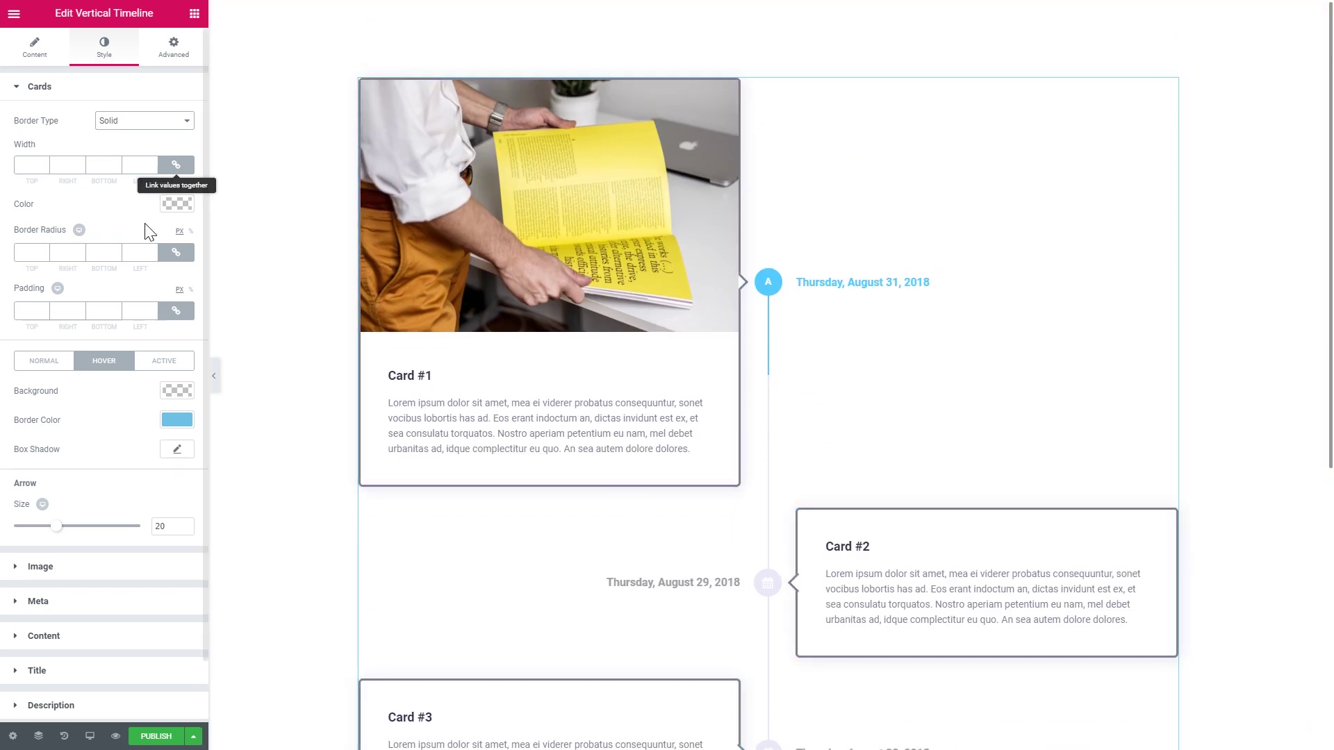
pyautogui.click(145, 120)
pyautogui.click(118, 132)
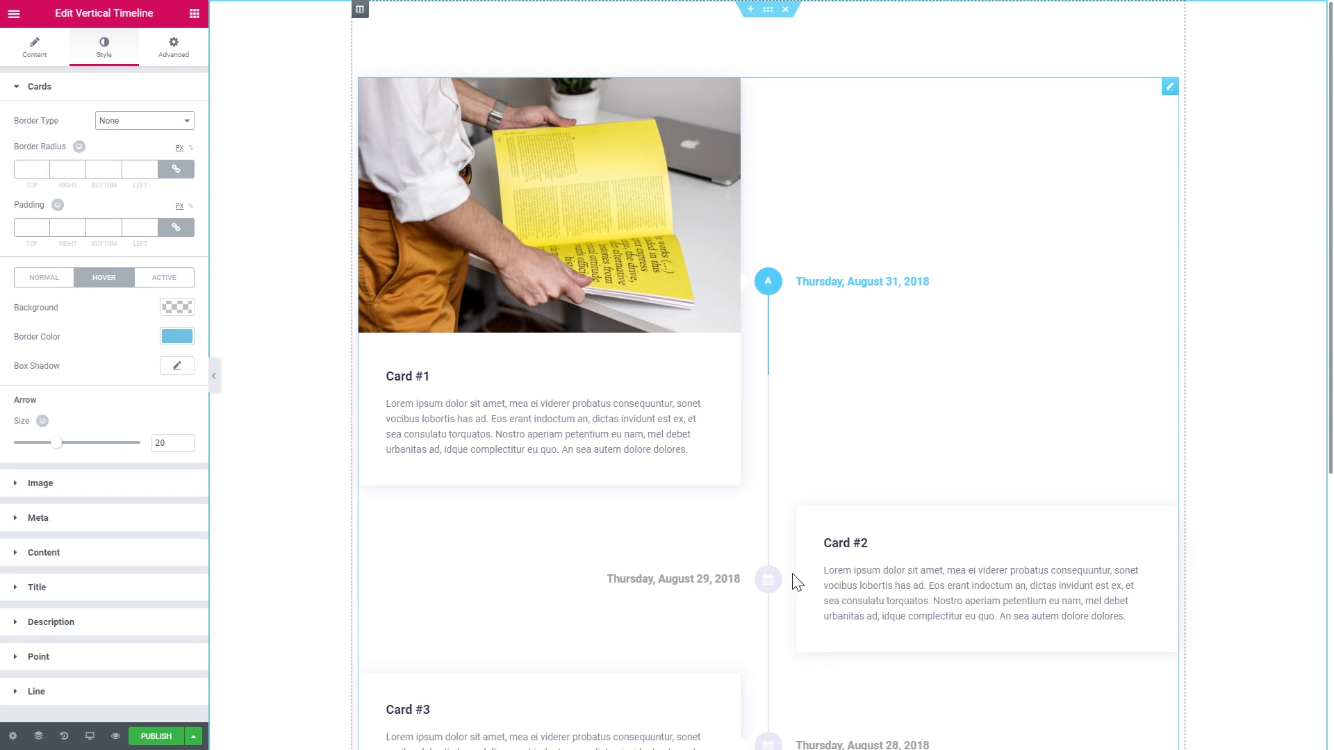
pyautogui.moveTo(56, 452)
pyautogui.mouseDown()
pyautogui.moveTo(74, 447)
pyautogui.moveTo(56, 452)
pyautogui.mouseUp()
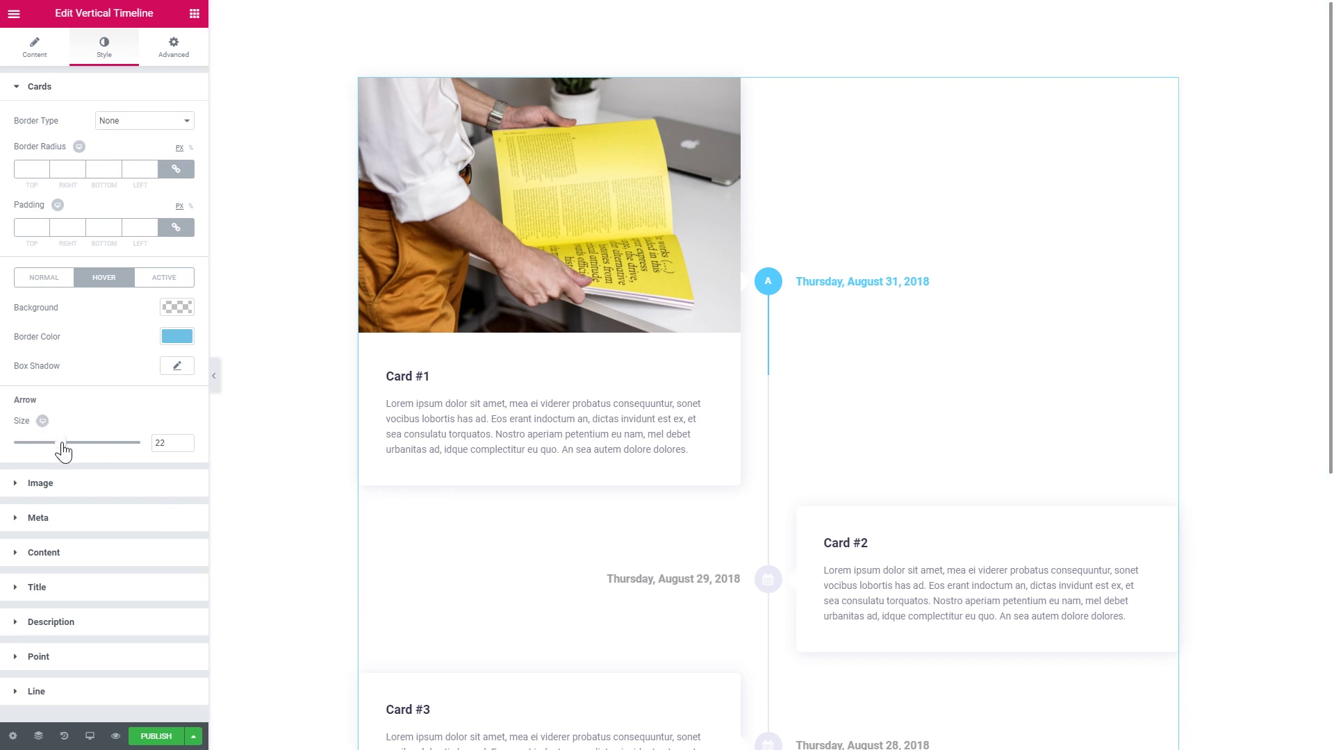
pyautogui.click(87, 483)
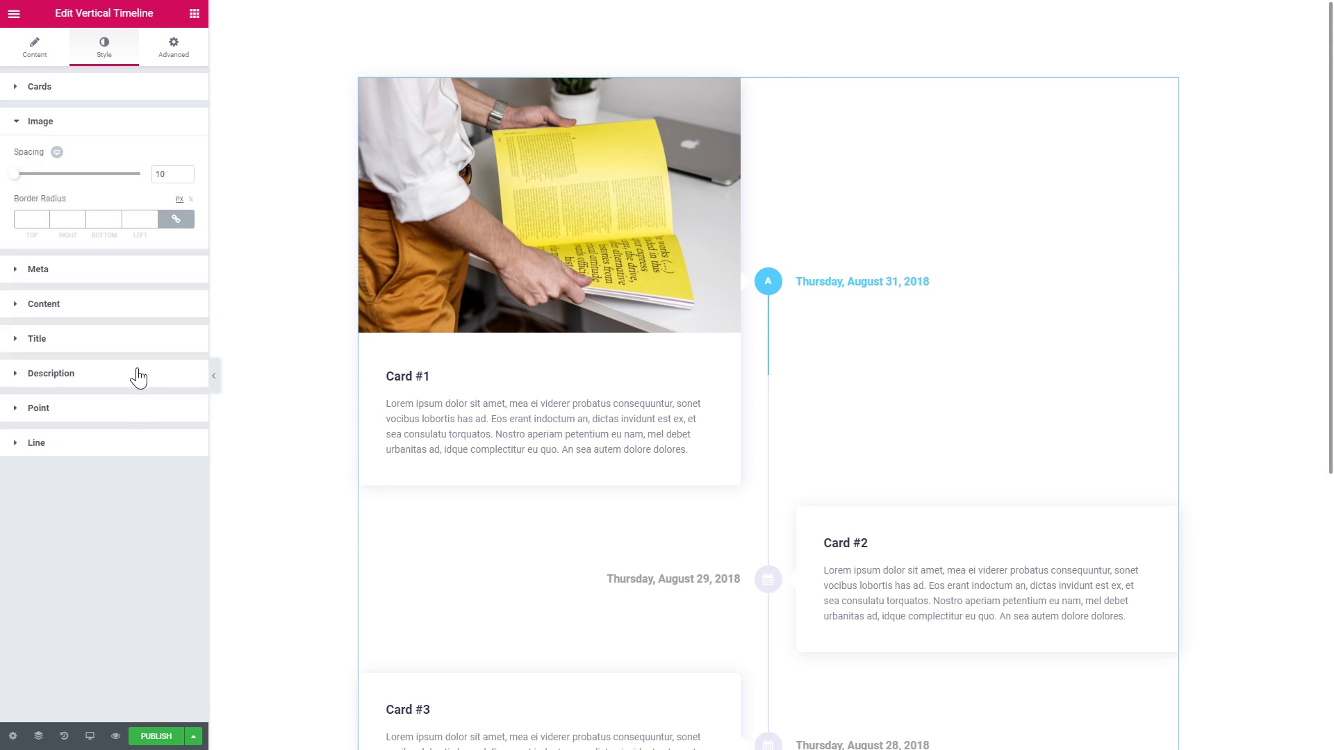
# Set Image Spacing to 20, then review the Meta style section at its defaults and collapse it.
pyautogui.moveTo(16, 175)
pyautogui.mouseDown()
pyautogui.moveTo(39, 179)
pyautogui.moveTo(21, 179)
pyautogui.mouseUp()
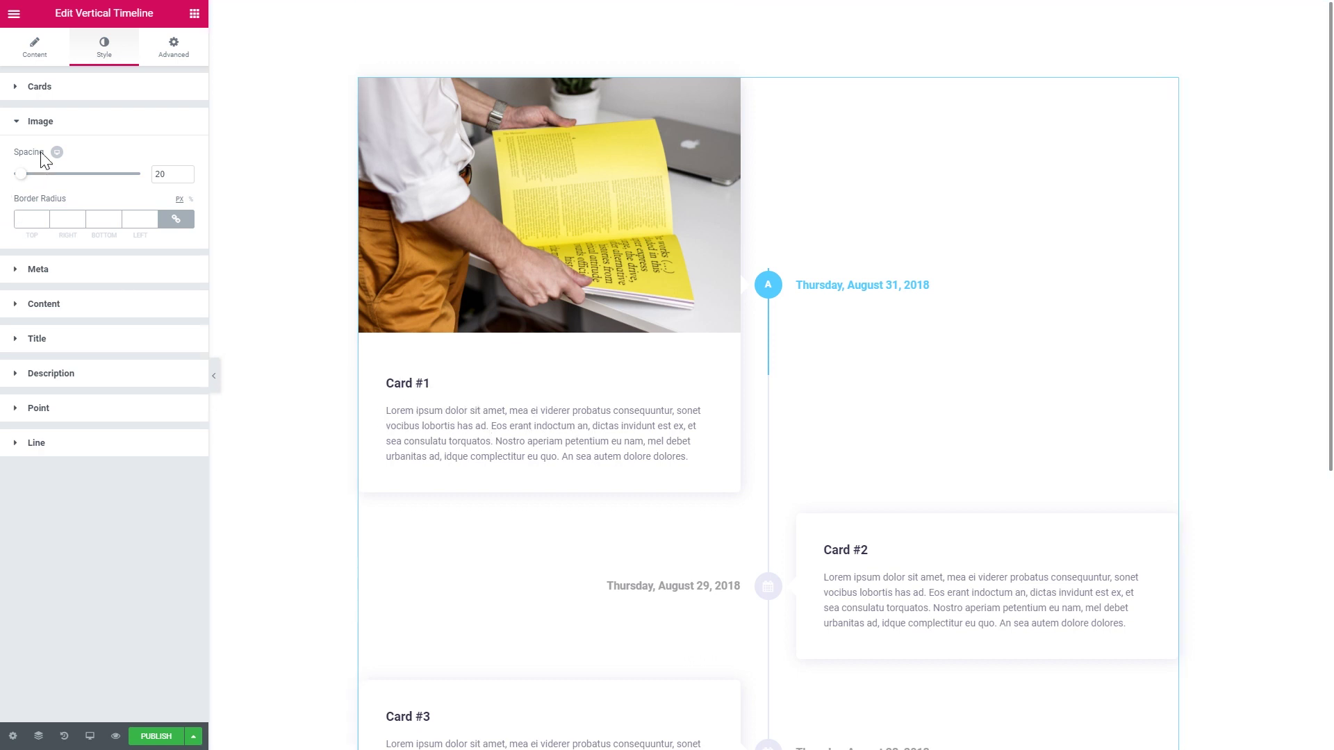
pyautogui.click(54, 129)
pyautogui.click(54, 167)
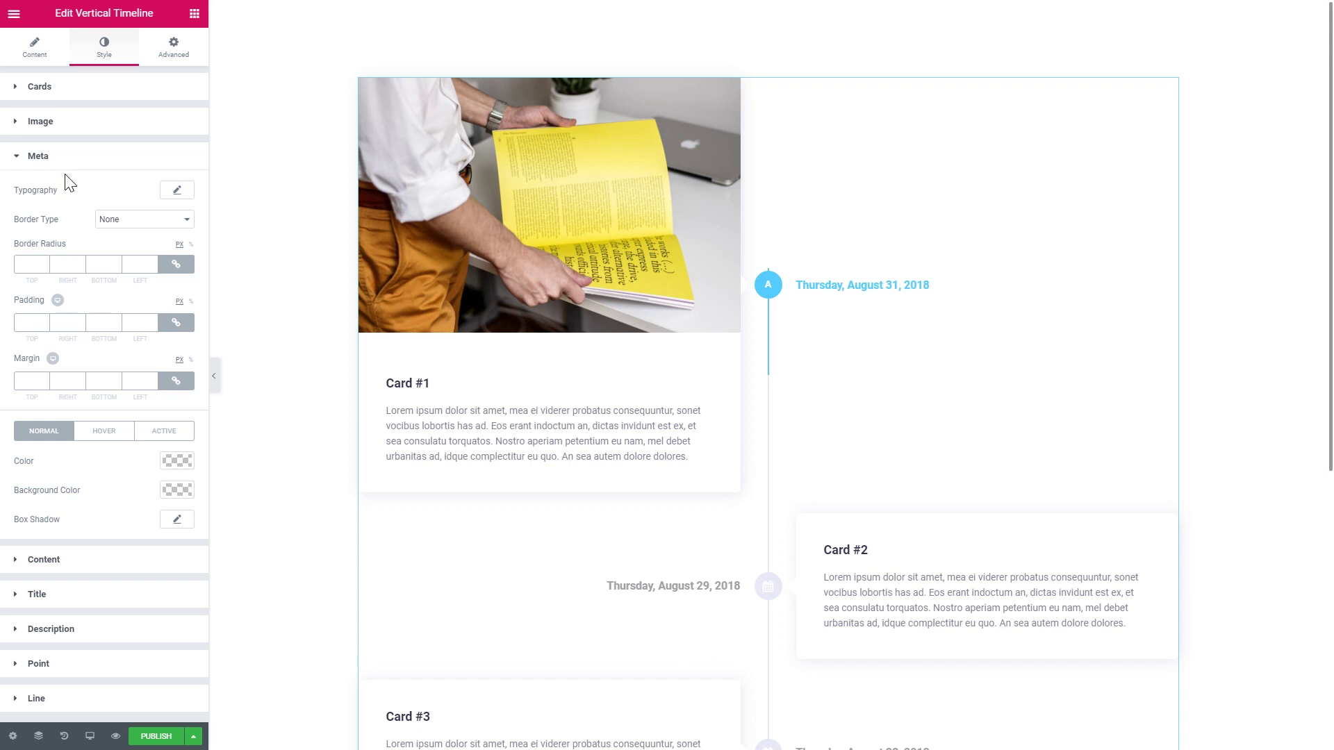
pyautogui.scroll(-3, 889, 286)
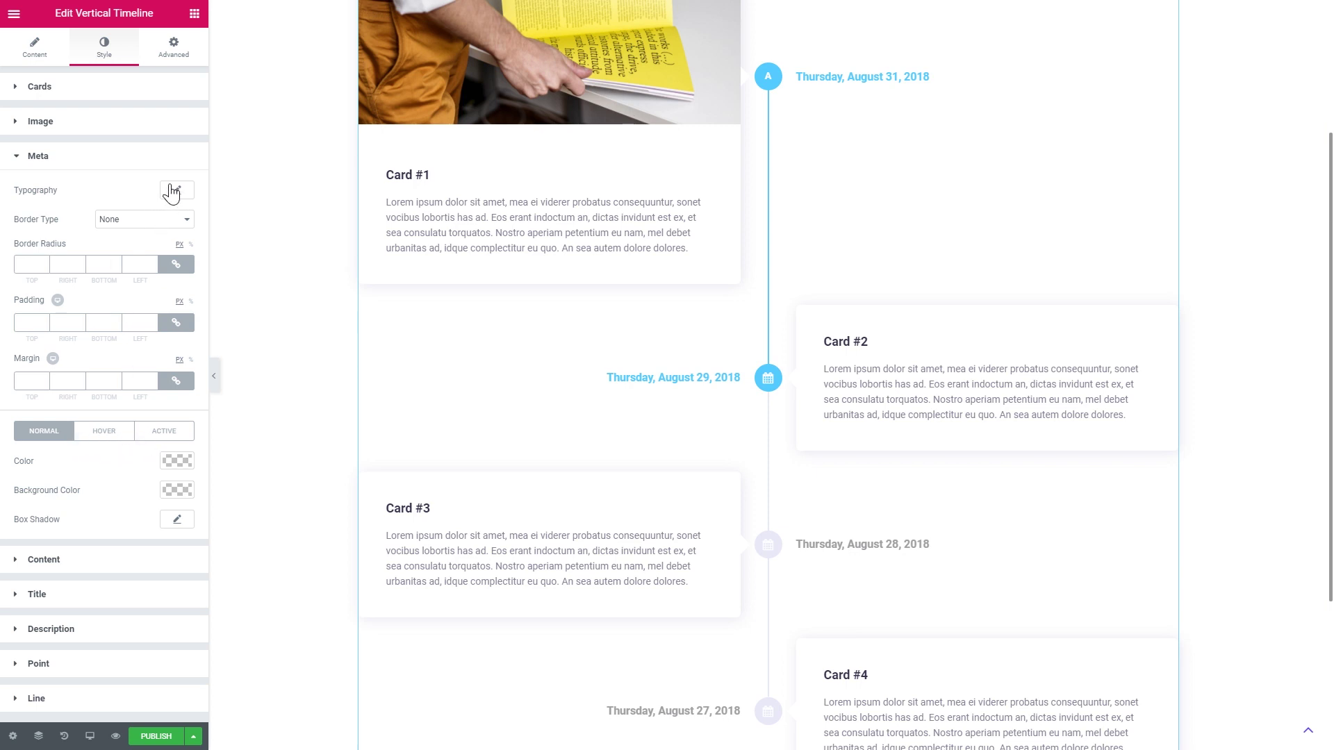
pyautogui.click(105, 165)
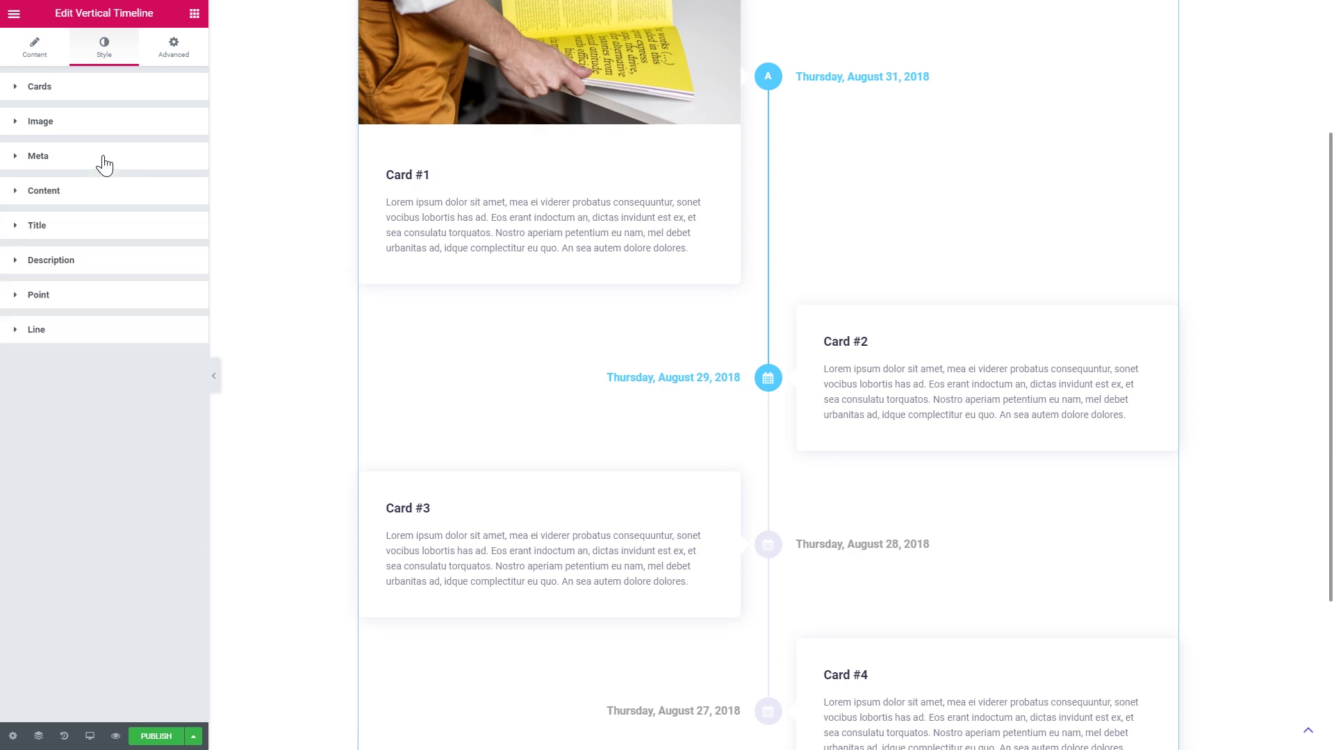
# Set the card content Border Type to None after briefly trying a Solid border.
pyautogui.click(72, 198)
pyautogui.scroll(3, 530, 345)
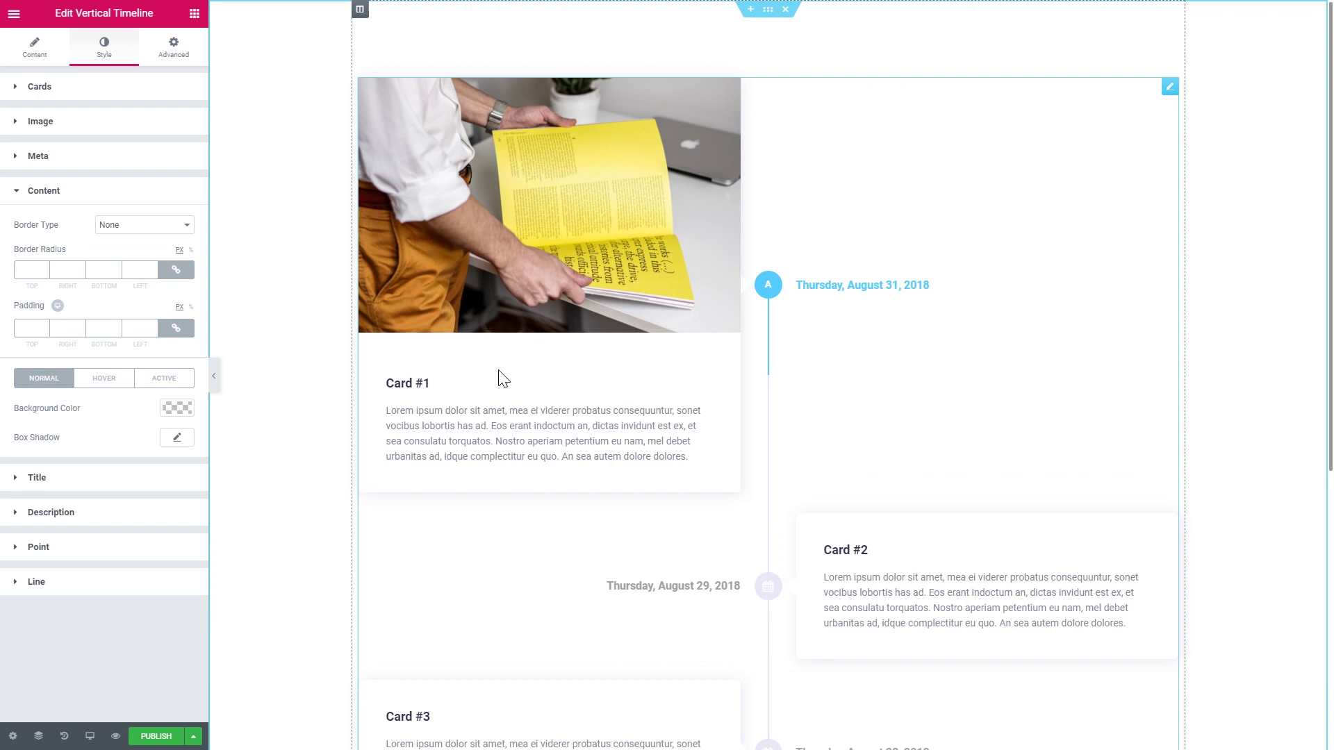
pyautogui.click(143, 224)
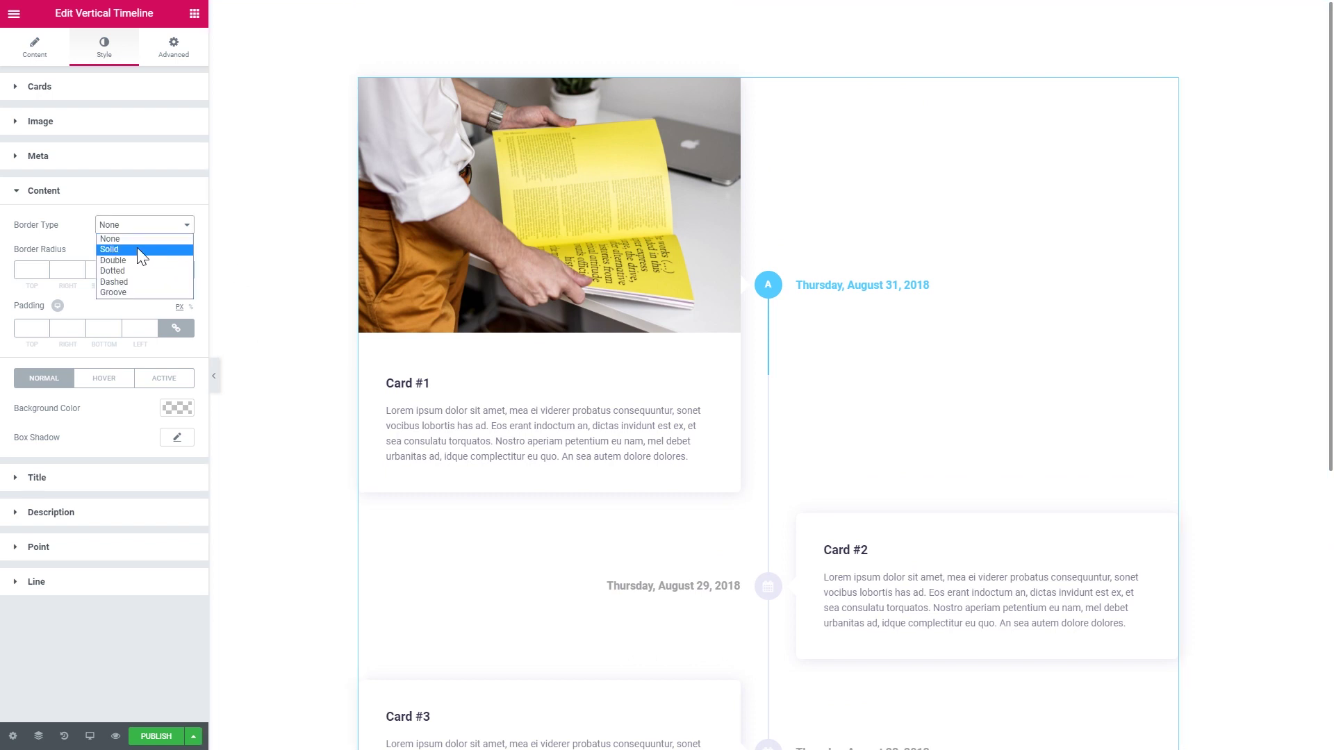
pyautogui.click(136, 247)
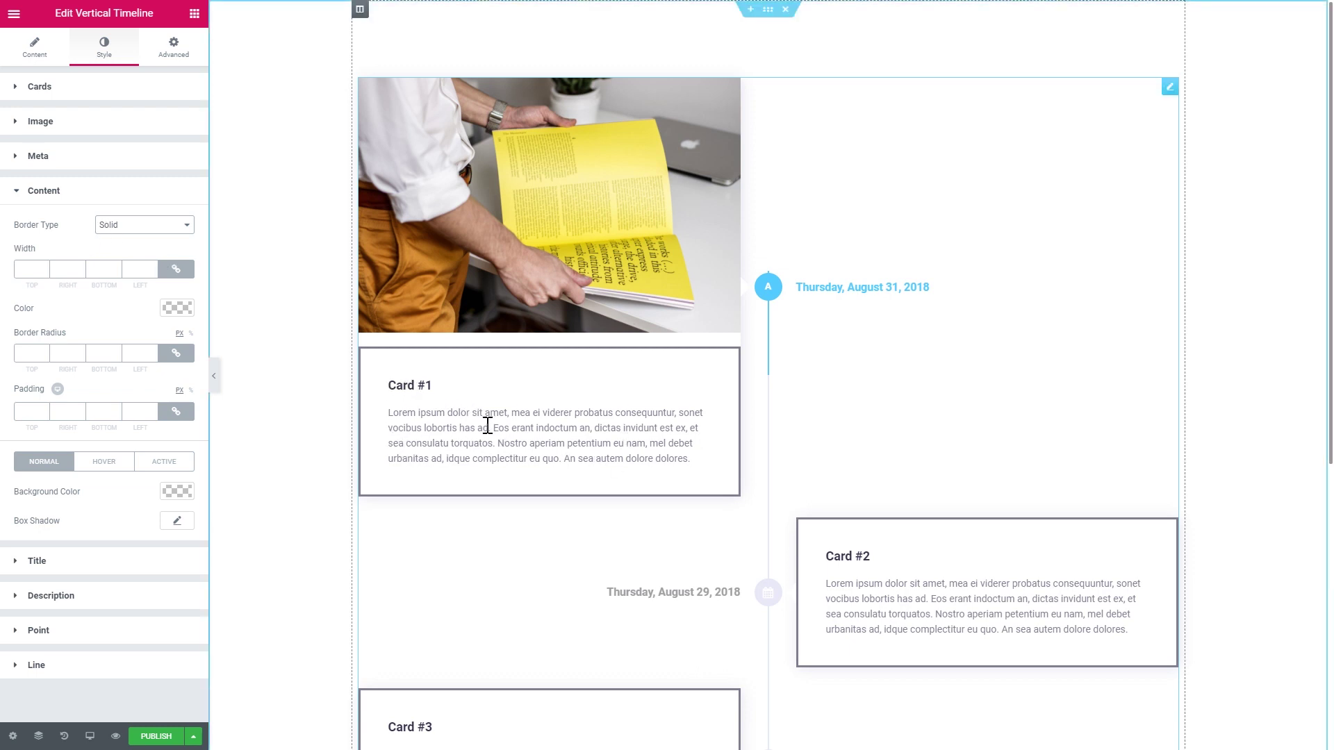
pyautogui.click(154, 227)
pyautogui.click(150, 239)
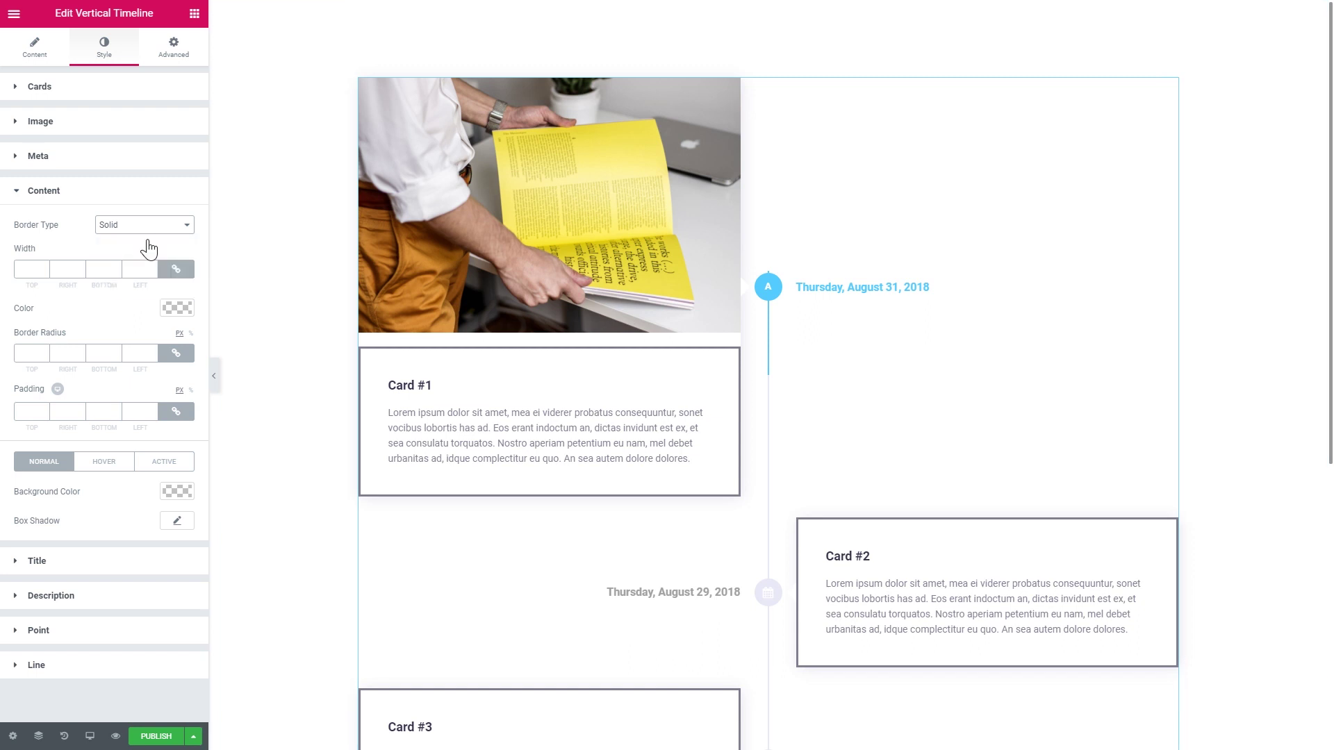
pyautogui.click(104, 189)
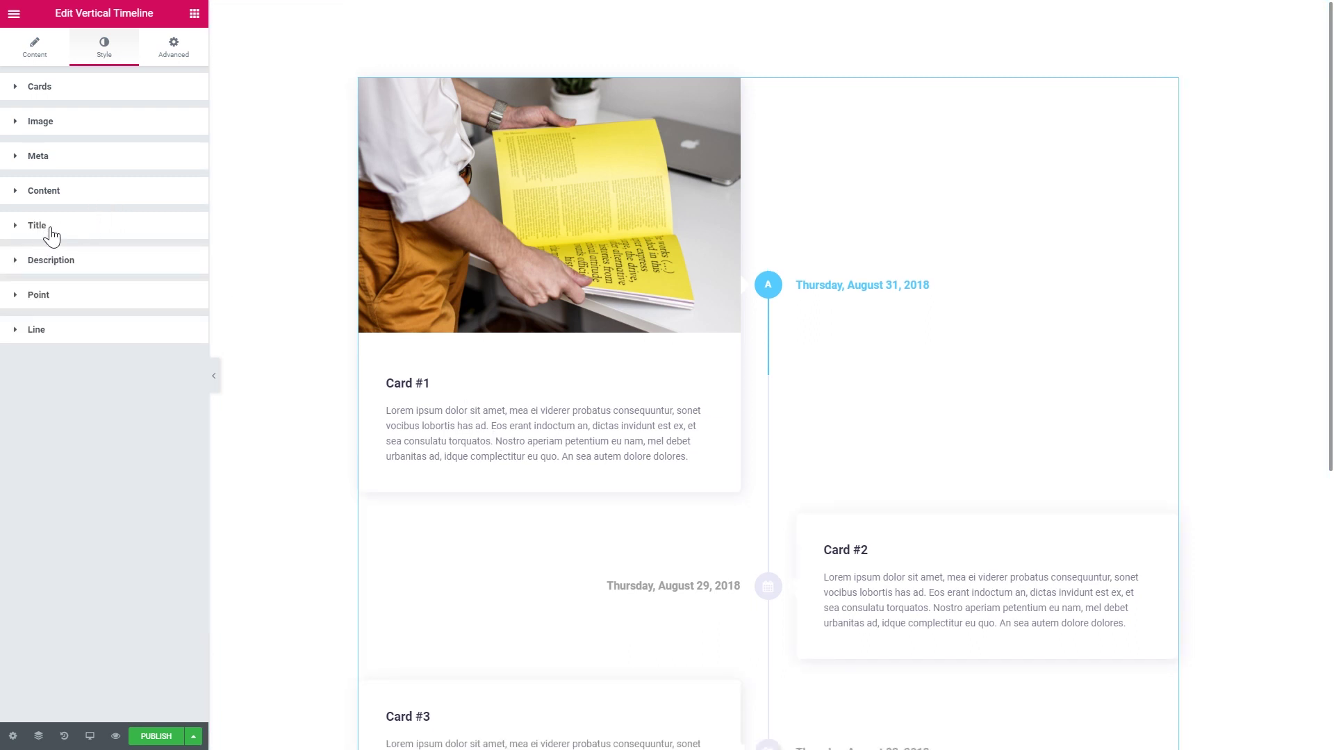
# Enlarge the timeline points from Point Size 40 to 54 in the Point style section.
pyautogui.click(55, 233)
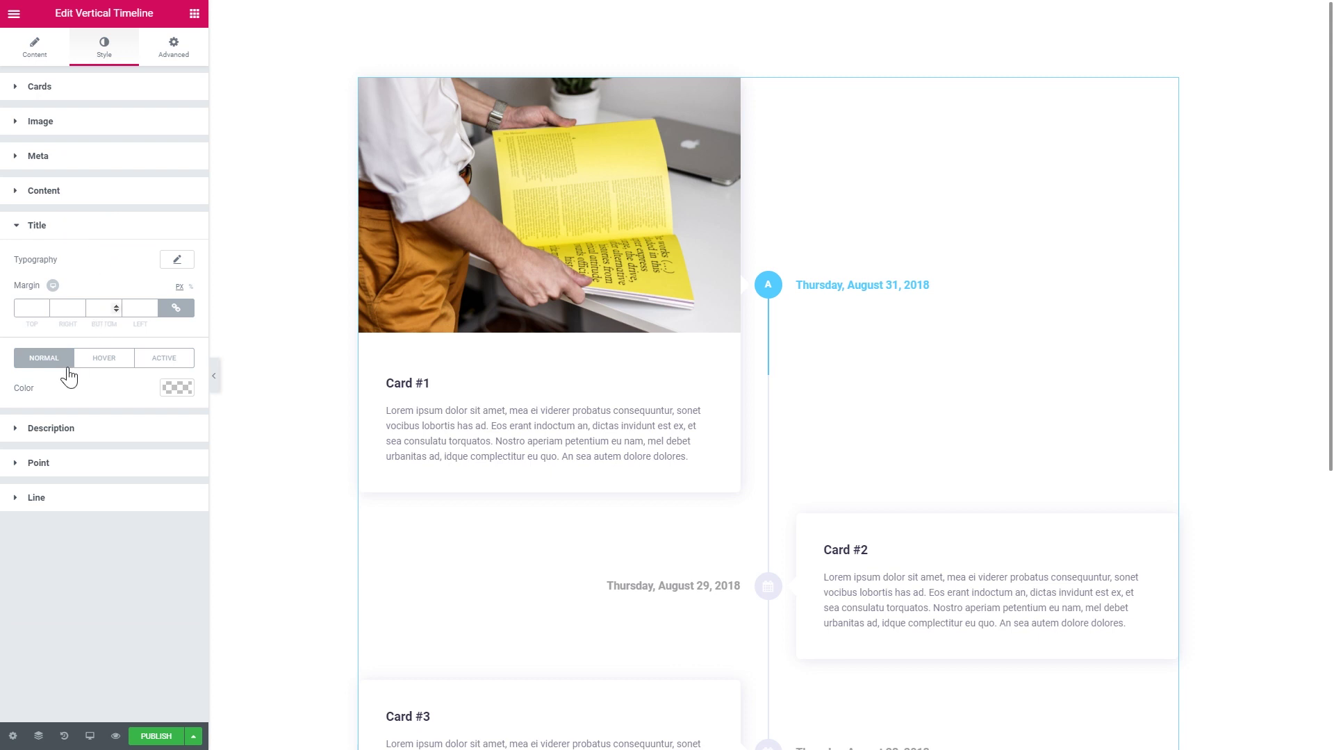
pyautogui.click(75, 229)
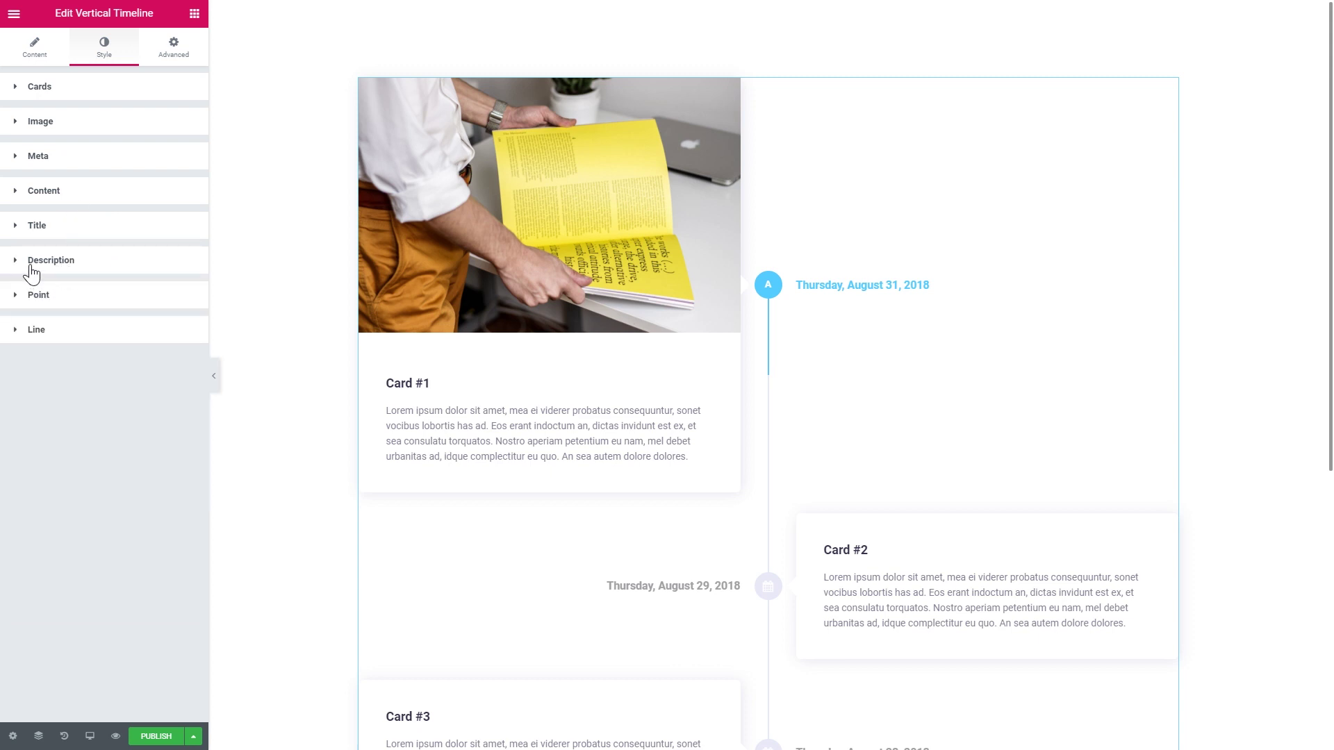
pyautogui.click(59, 268)
pyautogui.click(84, 262)
pyautogui.click(70, 296)
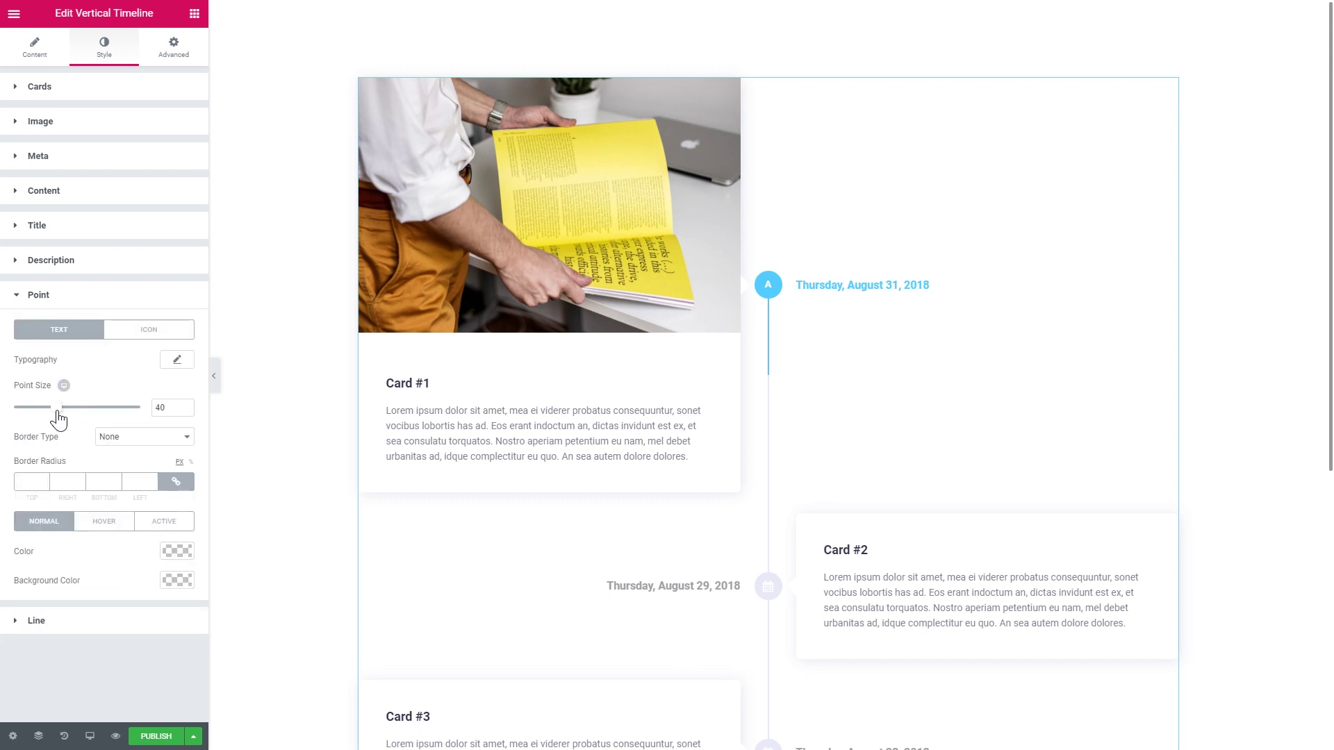
pyautogui.moveTo(56, 408); pyautogui.dragTo(75, 413)
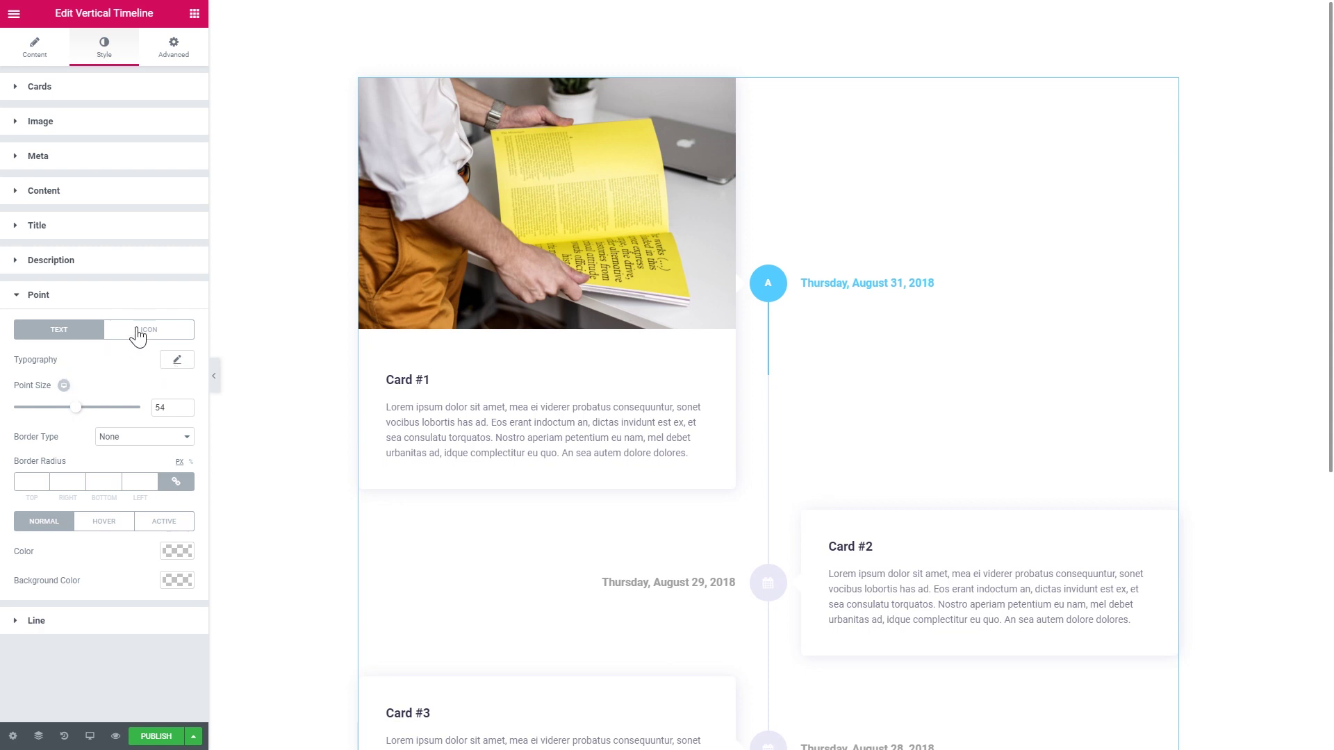
pyautogui.click(79, 625)
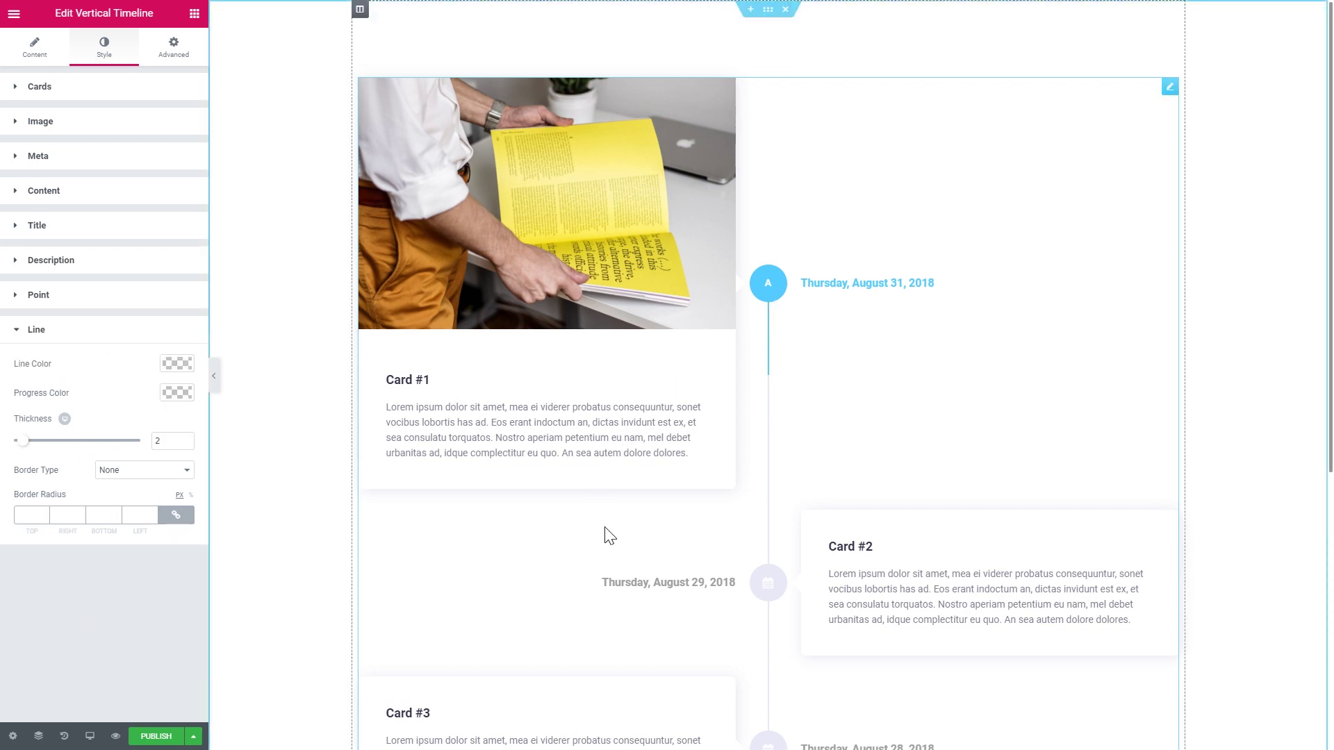
# Thicken the timeline line to 5 and try a black progress colour and light-blue line colour.
pyautogui.scroll(-5, 741, 345)
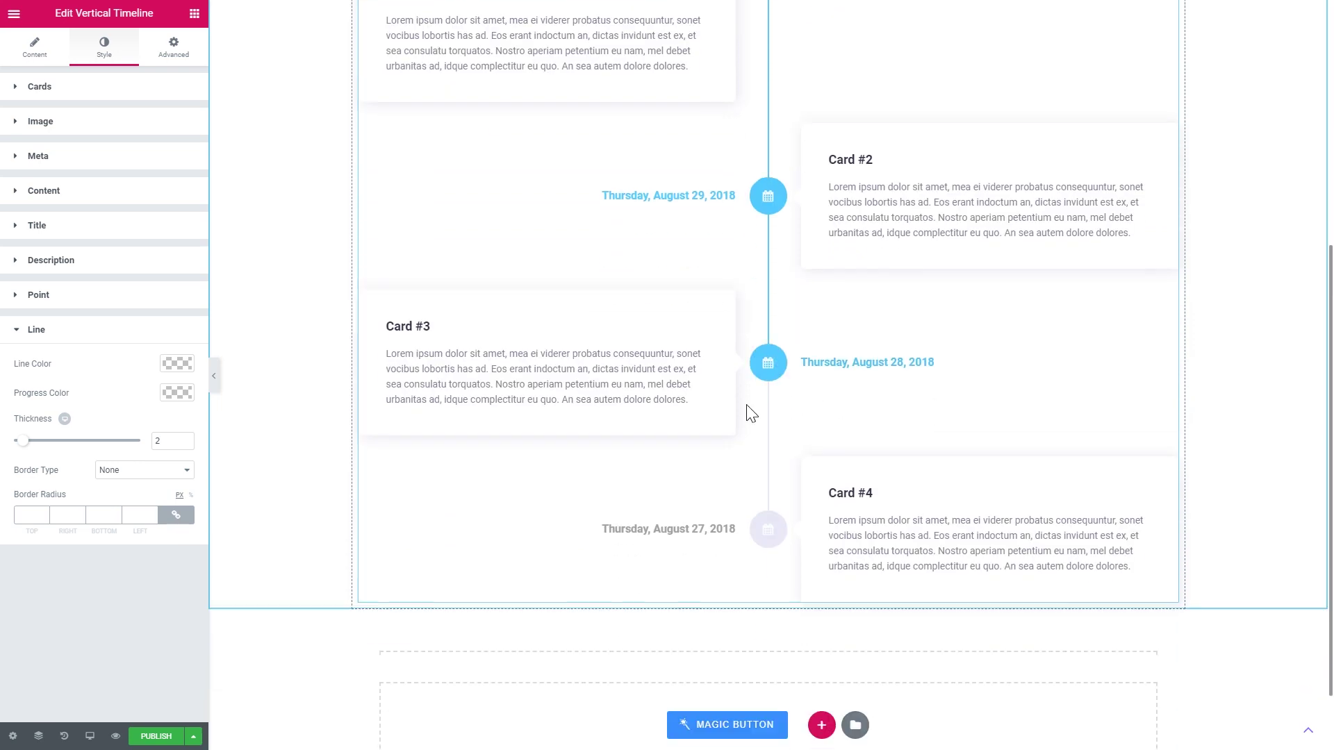
pyautogui.scroll(6, 774, 440)
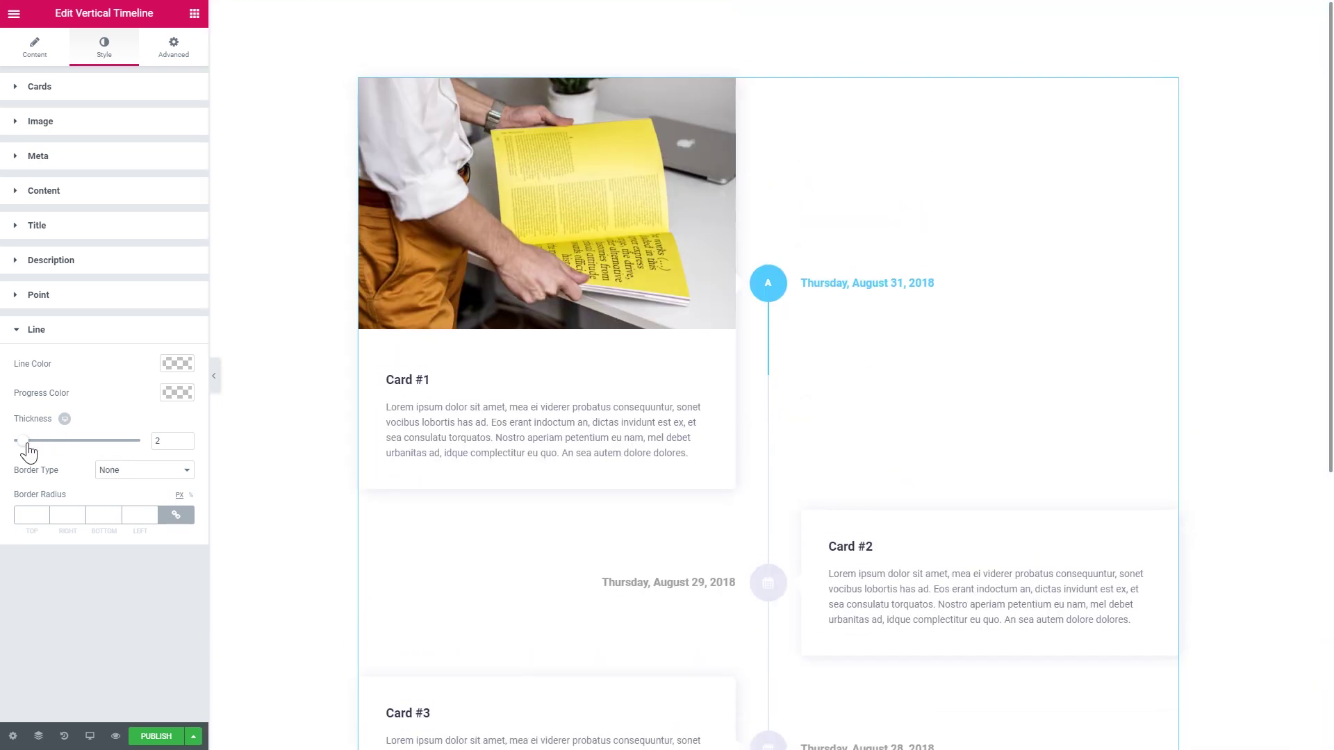
pyautogui.moveTo(25, 443); pyautogui.dragTo(56, 450)
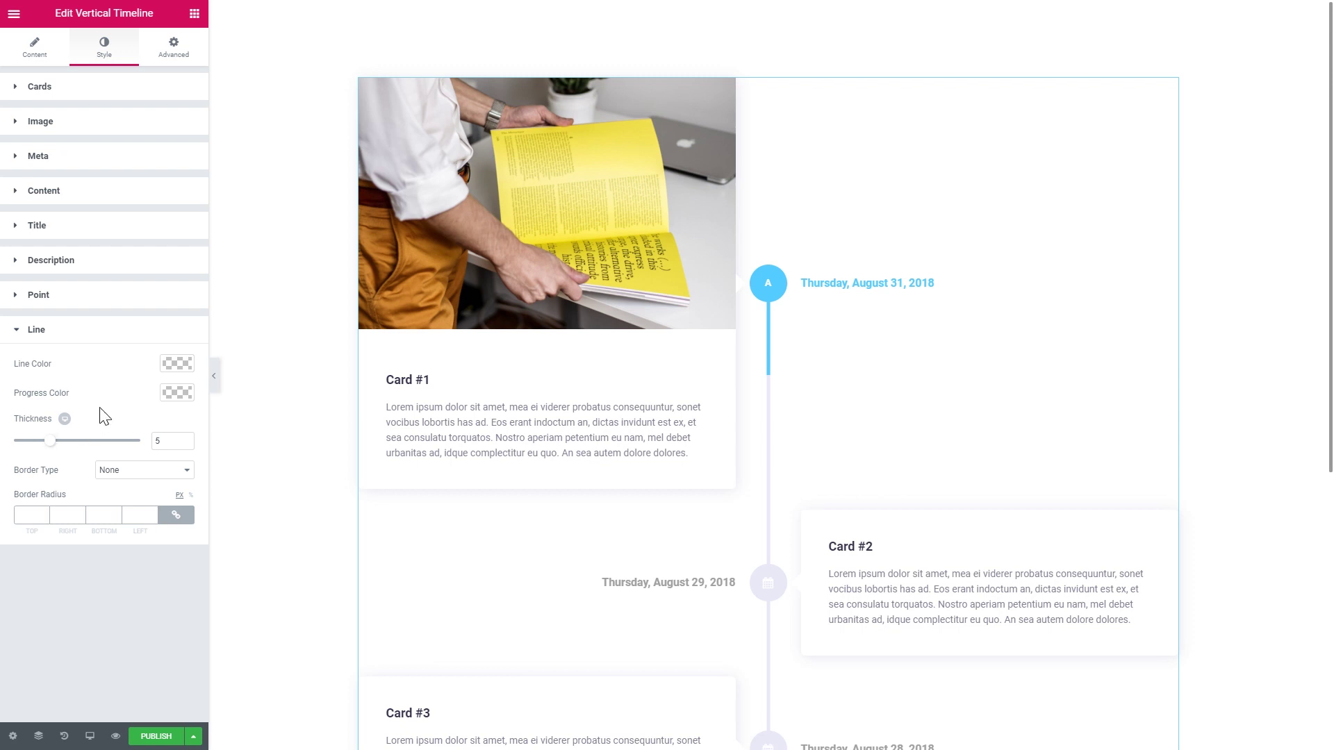
pyautogui.click(174, 392)
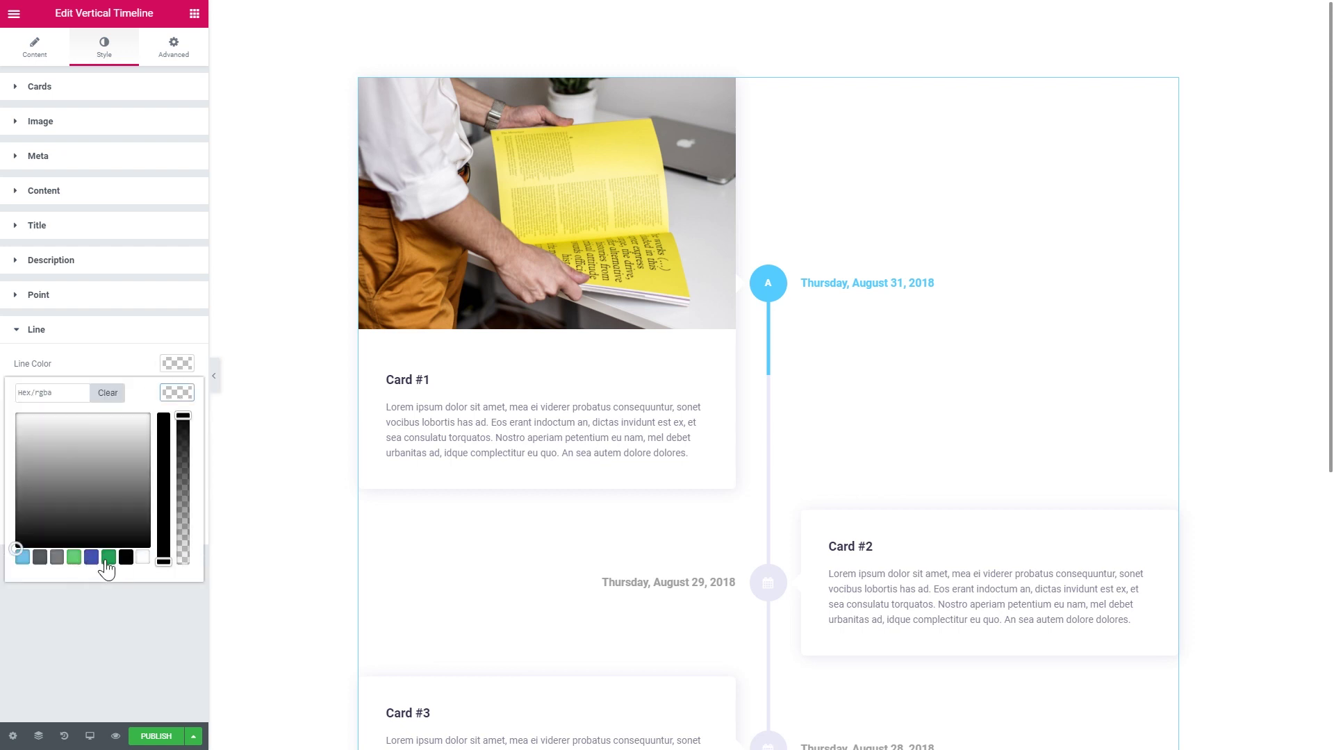
pyautogui.click(126, 557)
pyautogui.click(177, 392)
pyautogui.click(177, 364)
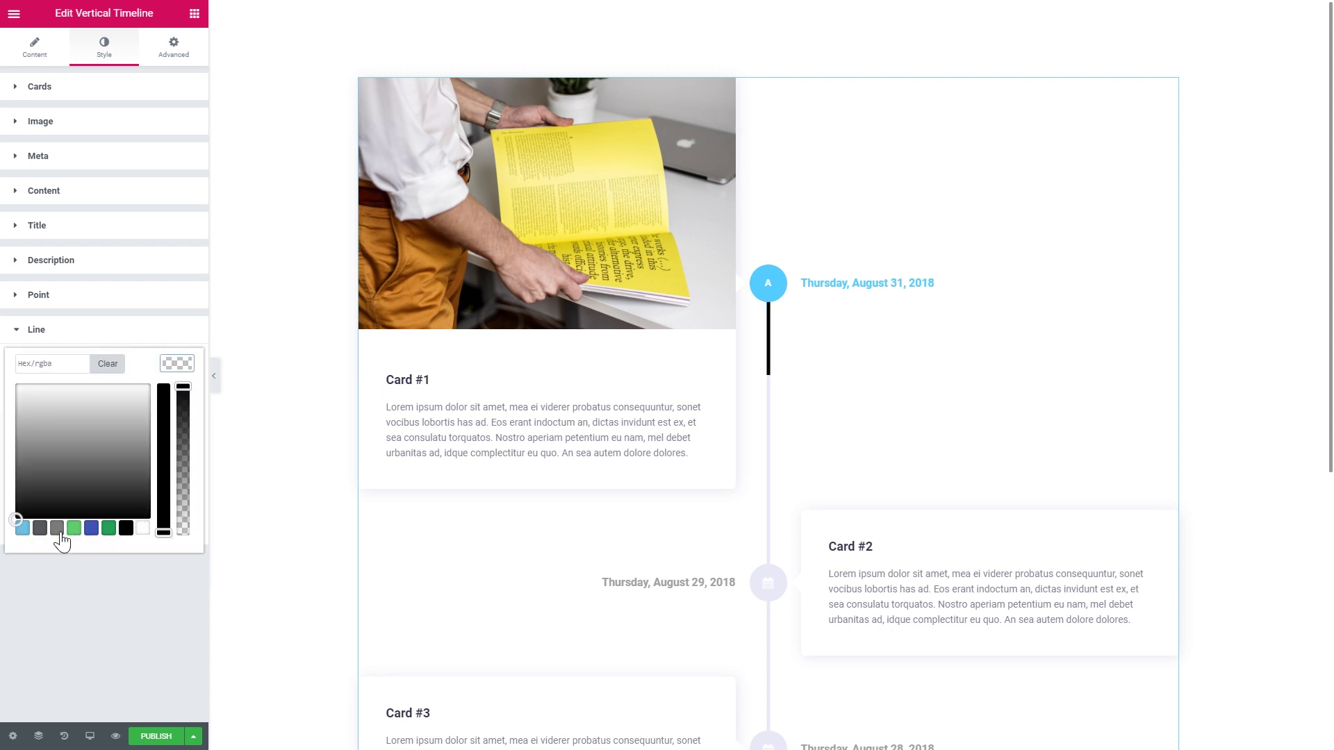
pyautogui.click(23, 529)
pyautogui.click(581, 387)
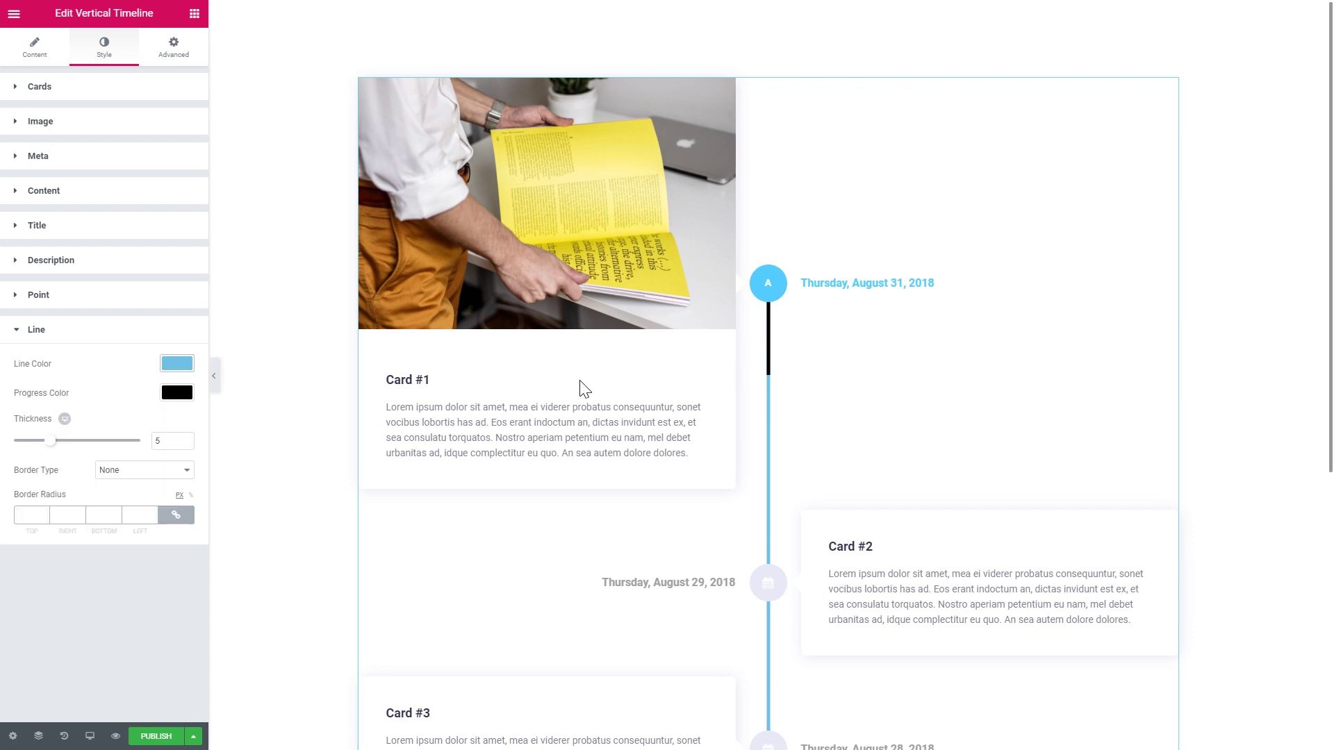
# Clear the custom line and progress colours back to their defaults.
pyautogui.scroll(-7, 595, 390)
pyautogui.scroll(6, 598, 392)
pyautogui.scroll(1, 599, 394)
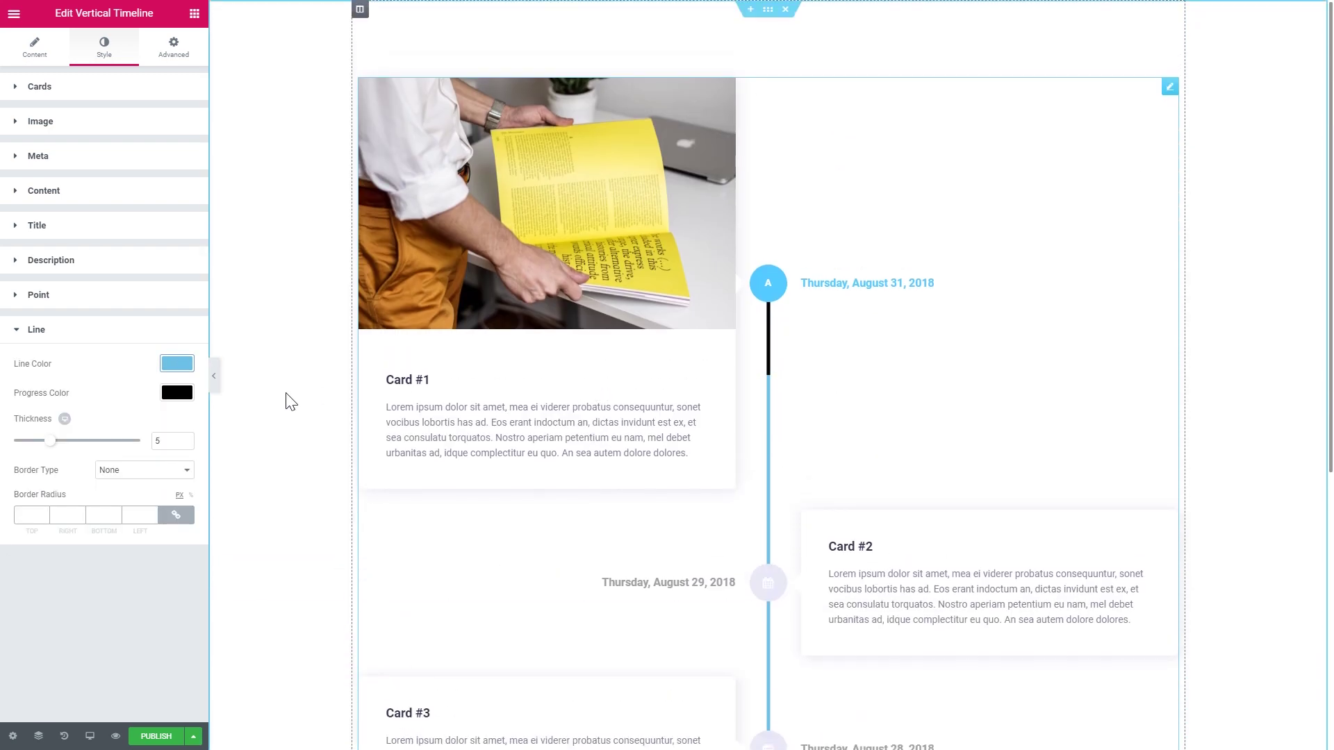
pyautogui.click(177, 364)
pyautogui.click(118, 369)
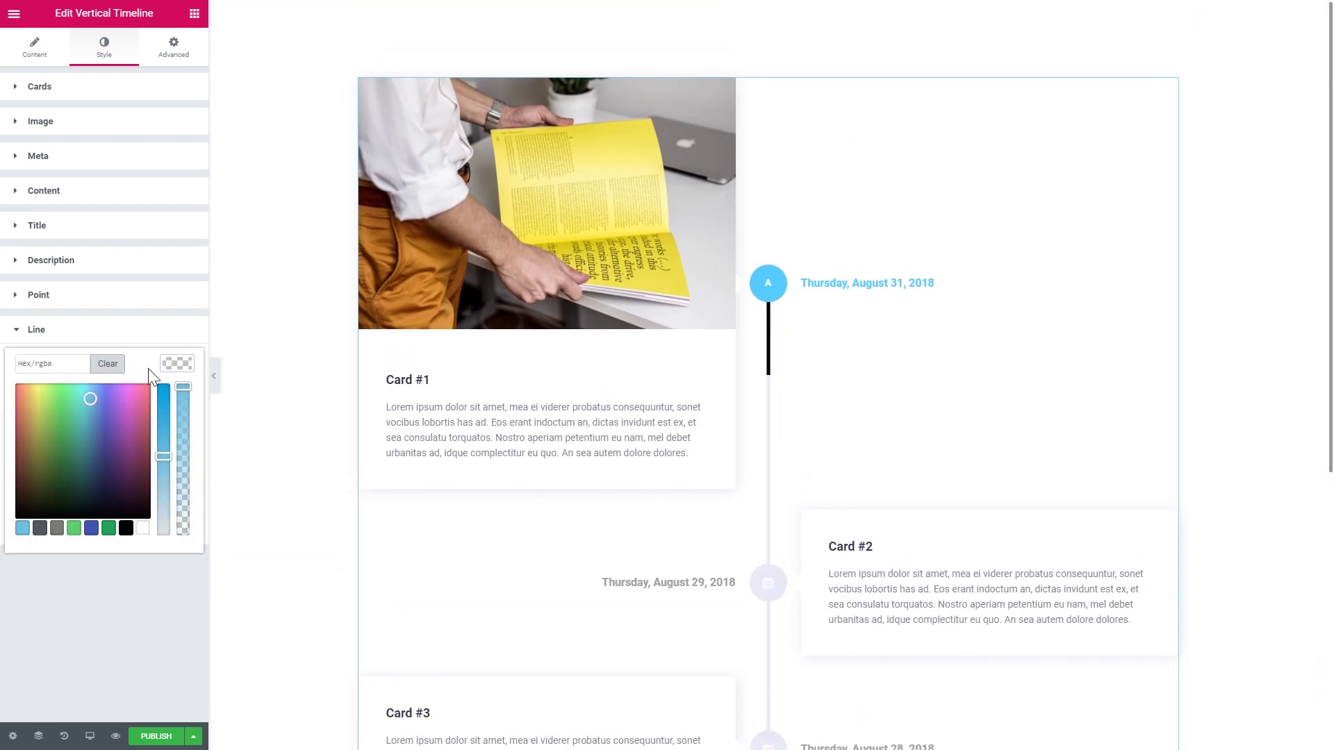
pyautogui.click(177, 363)
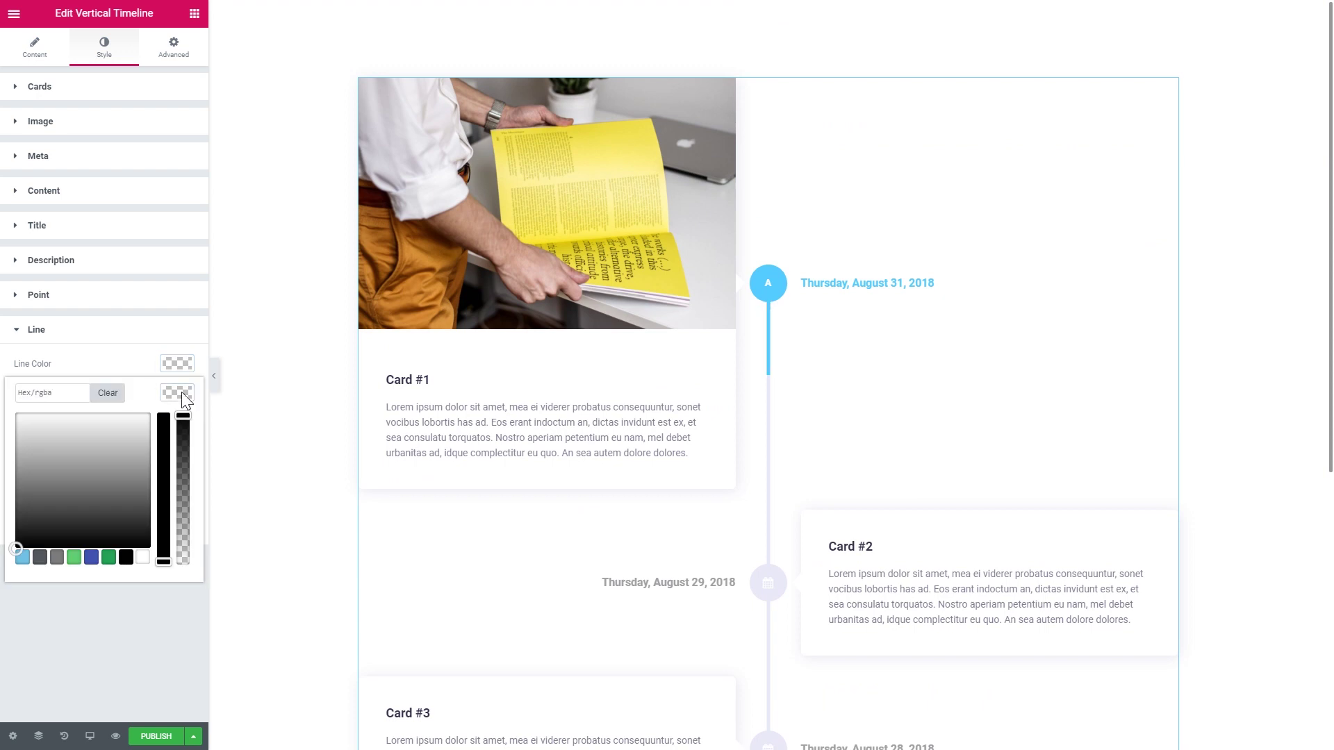
pyautogui.click(181, 391)
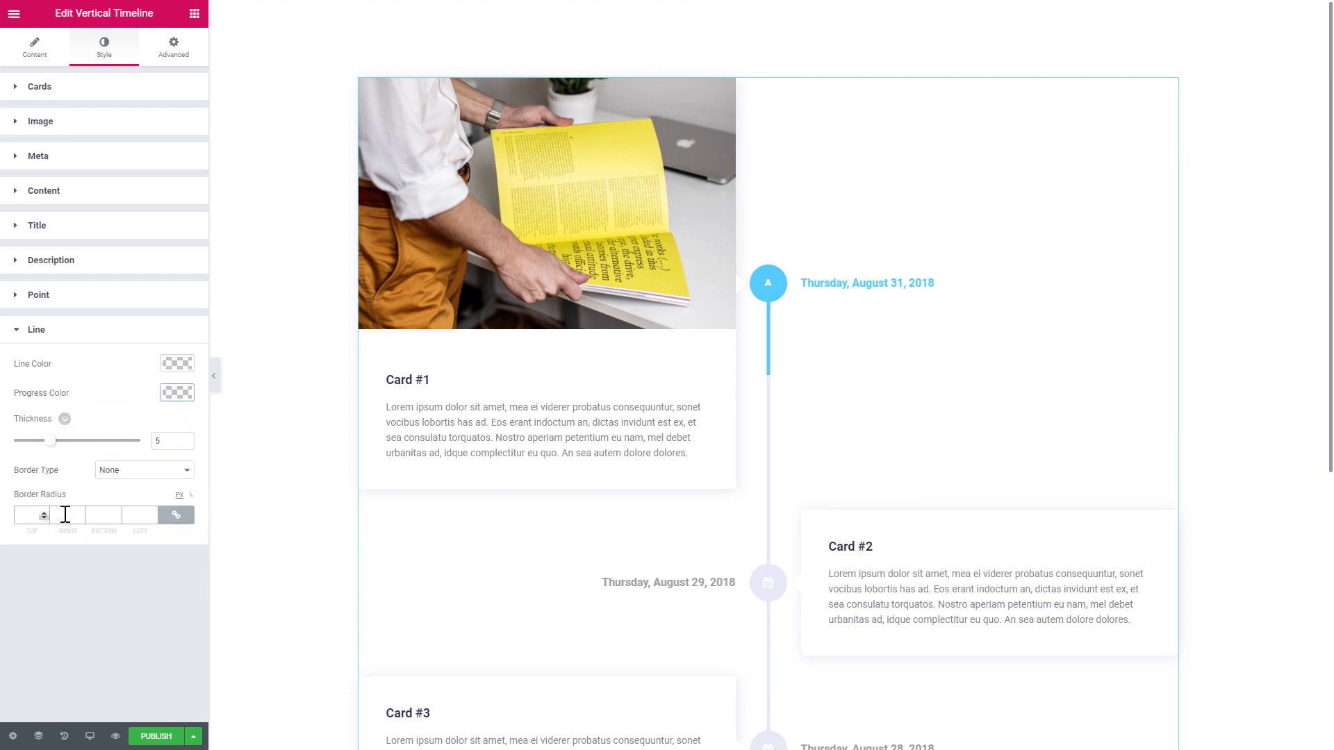
pyautogui.click(100, 335)
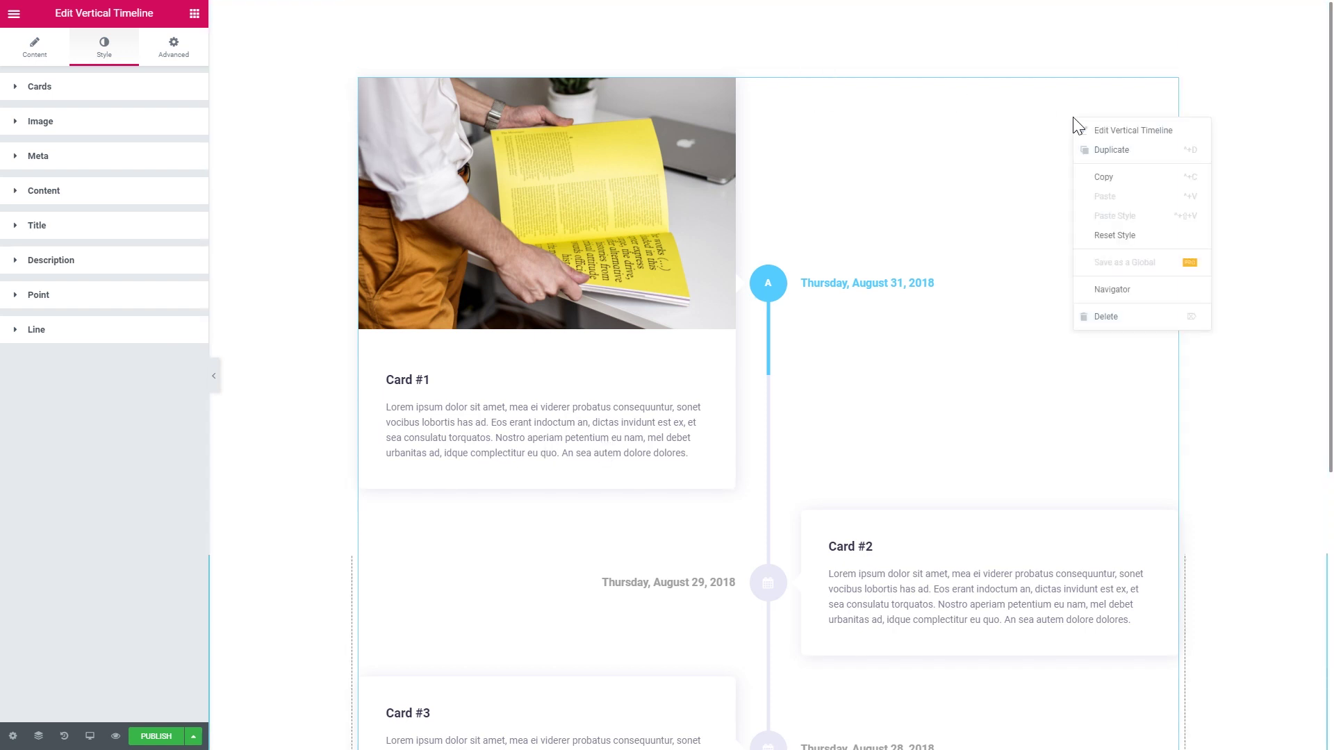
# Delete the vertical timeline and drop a Horizontal Timeline, found by searching 'time', into the section.
pyautogui.click(1111, 318)
pyautogui.click(135, 71)
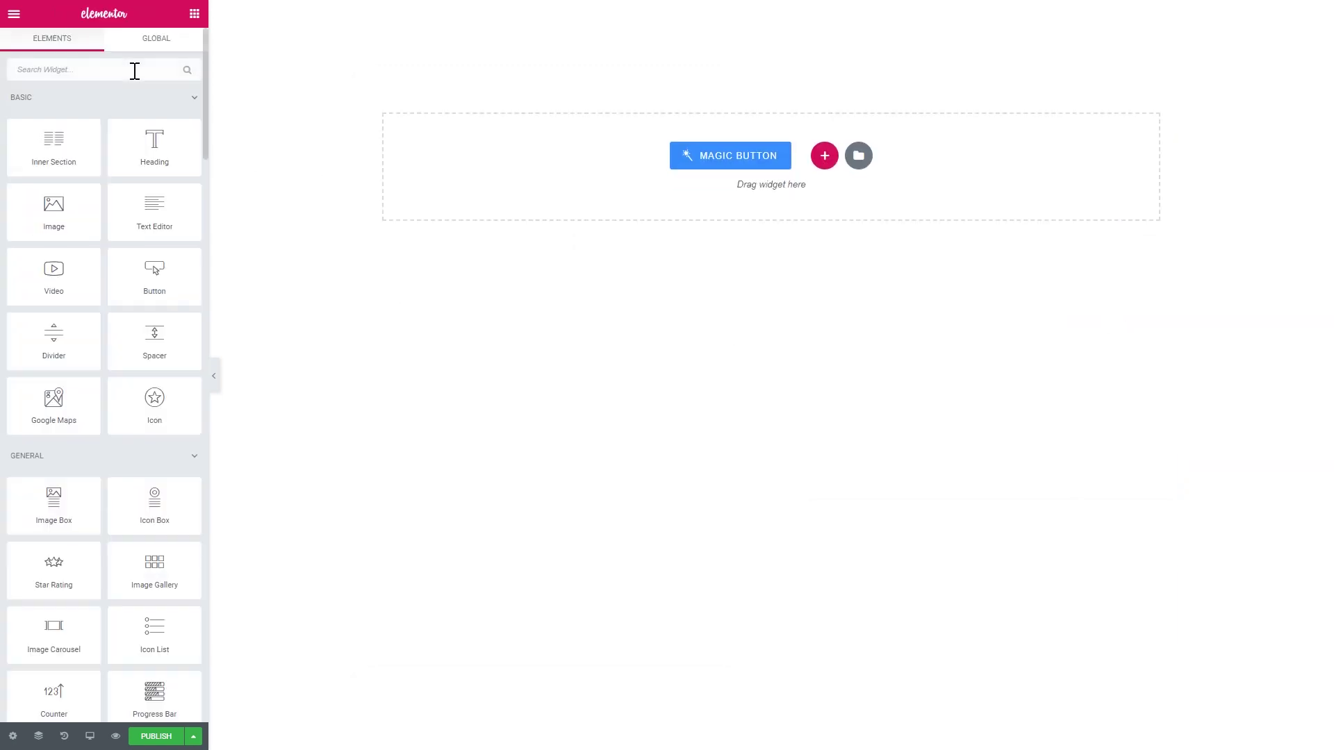
pyautogui.write('time')
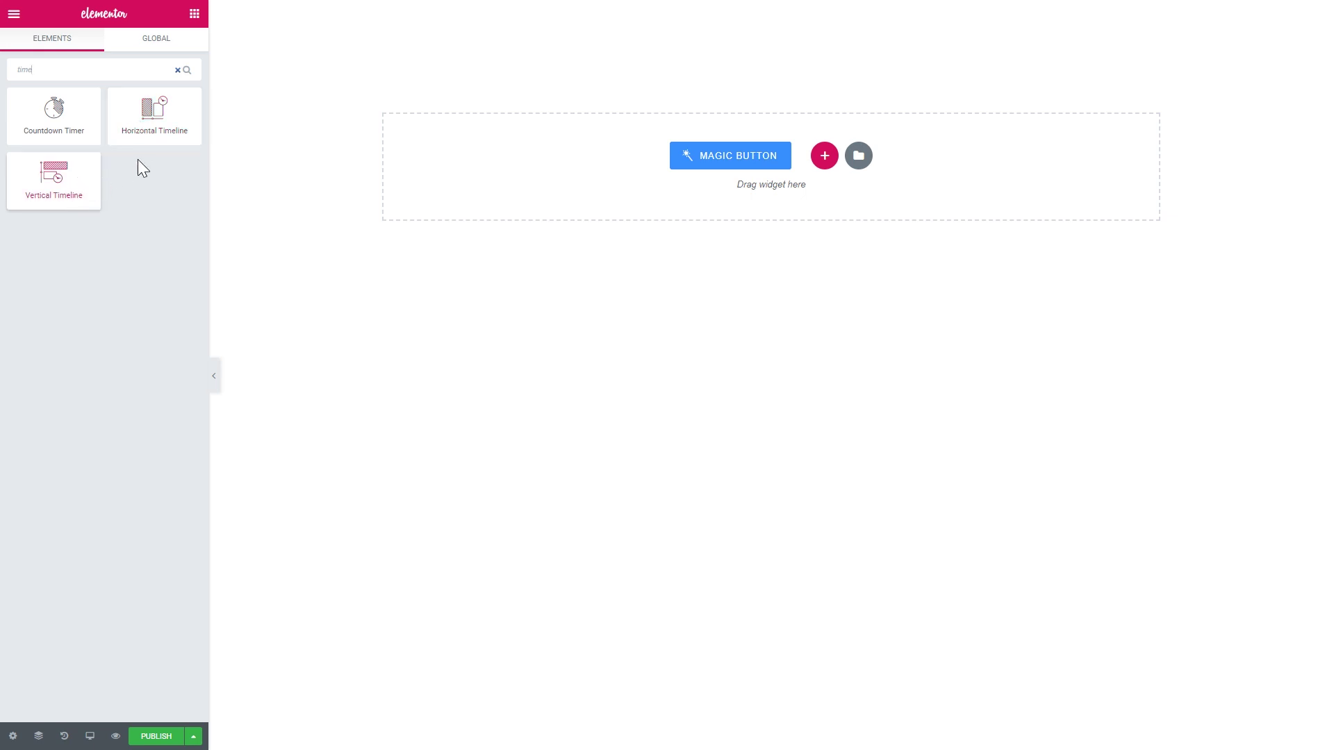
pyautogui.moveTo(142, 121); pyautogui.dragTo(497, 179)
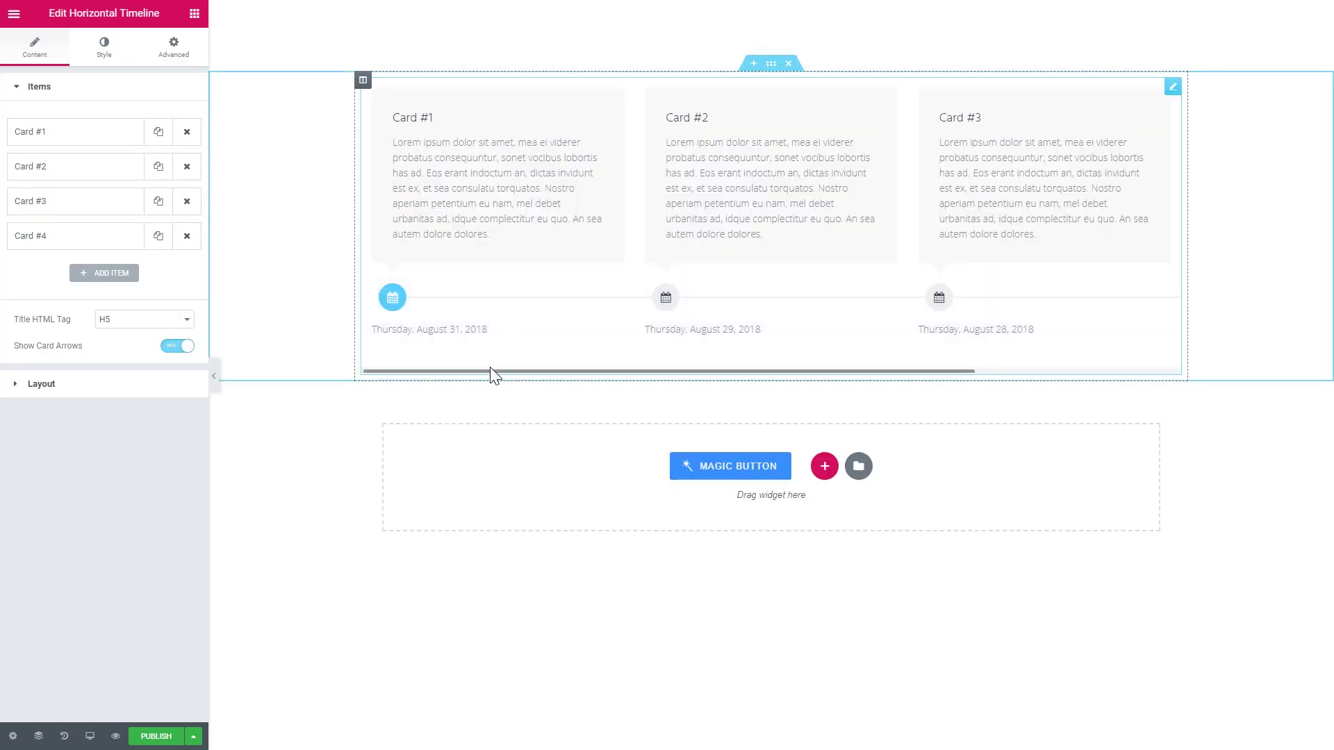
pyautogui.moveTo(491, 375)
pyautogui.mouseDown()
pyautogui.moveTo(723, 378)
pyautogui.moveTo(484, 377)
pyautogui.mouseUp()
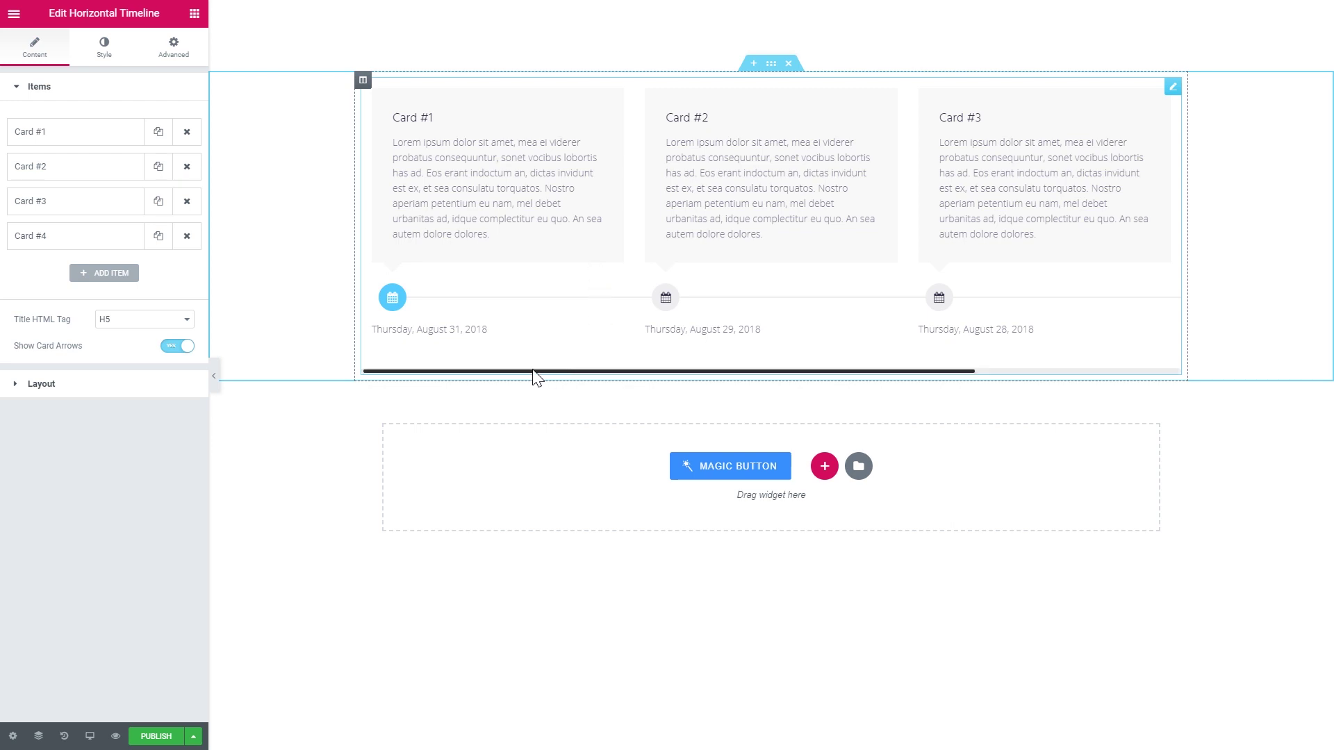
pyautogui.moveTo(536, 376)
pyautogui.mouseDown()
pyautogui.moveTo(706, 372)
pyautogui.moveTo(494, 372)
pyautogui.moveTo(522, 375)
pyautogui.mouseUp()
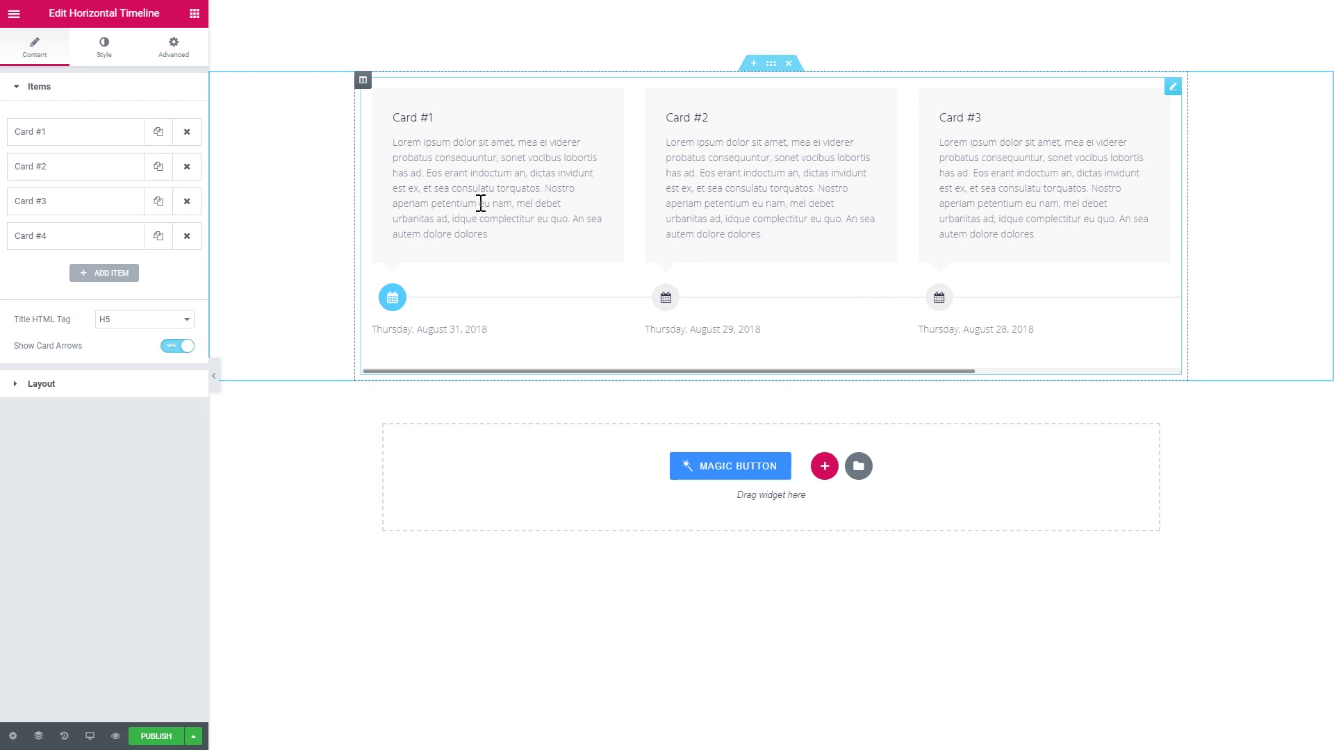
# Check Card #1's settings, then expand Layout showing 3 columns and Scroll Bar navigation.
pyautogui.click(93, 143)
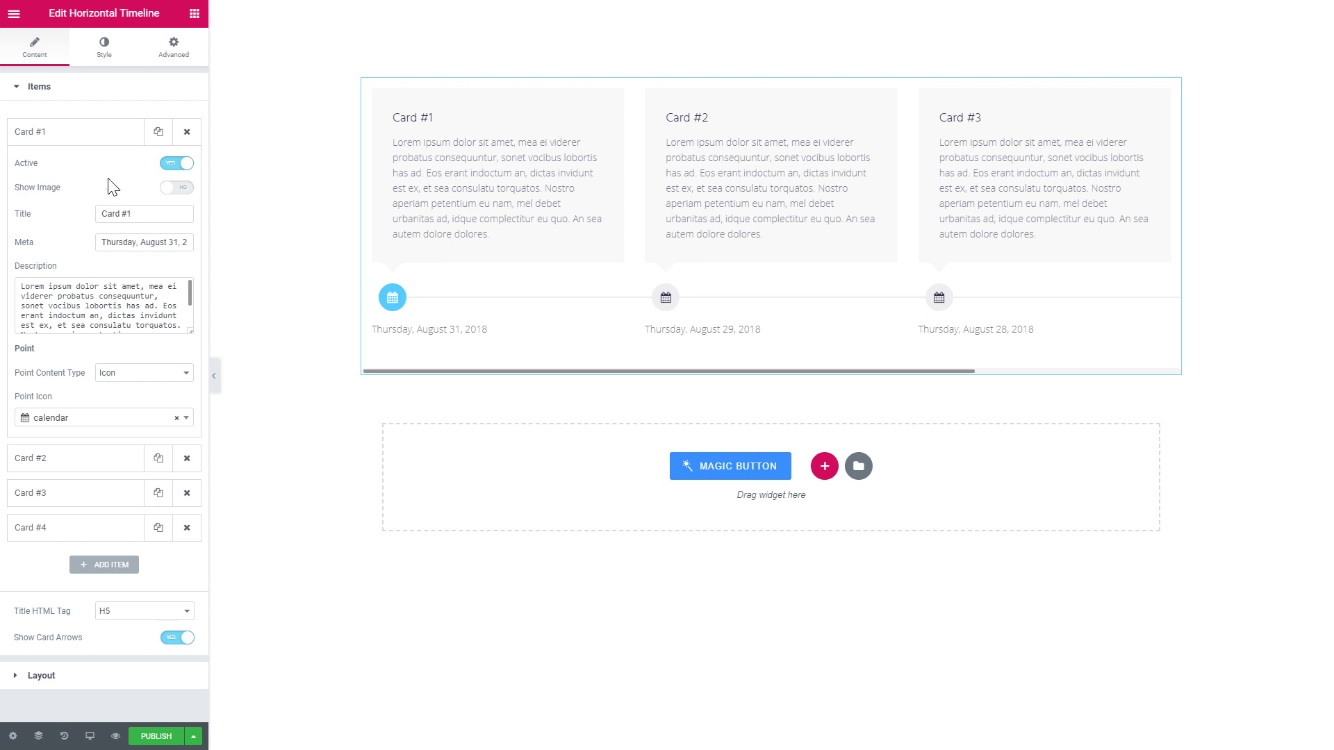
pyautogui.click(87, 142)
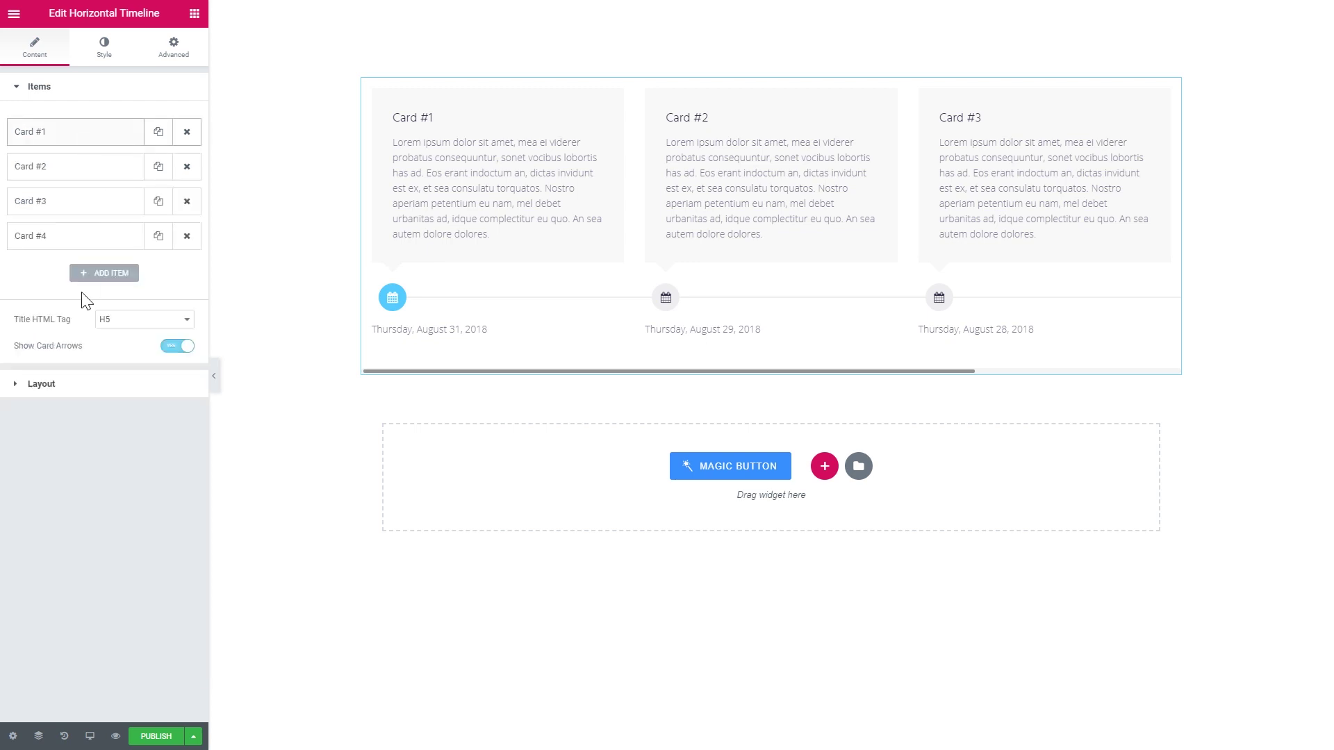
pyautogui.click(87, 383)
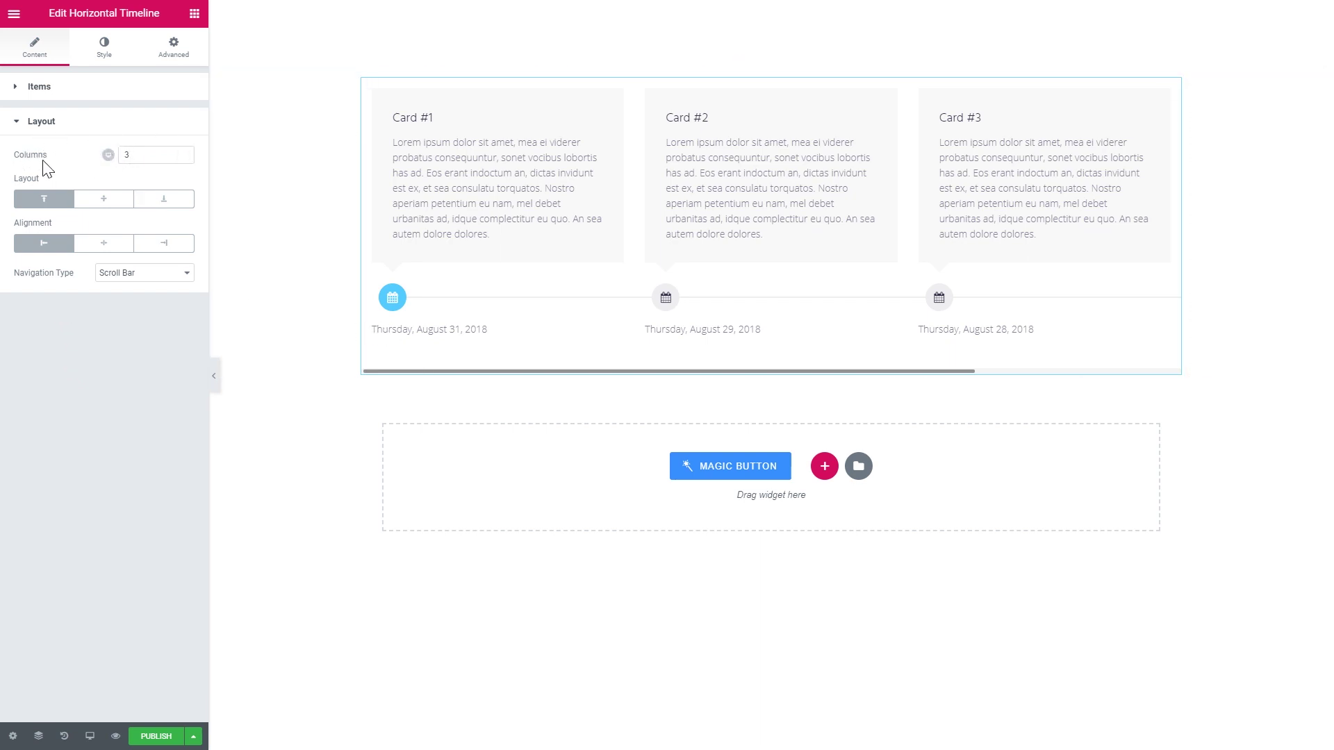
# Try 5 then 3 columns and scroll the timeline to test the scrollbar.
pyautogui.doubleClick(152, 154)
pyautogui.write('5')
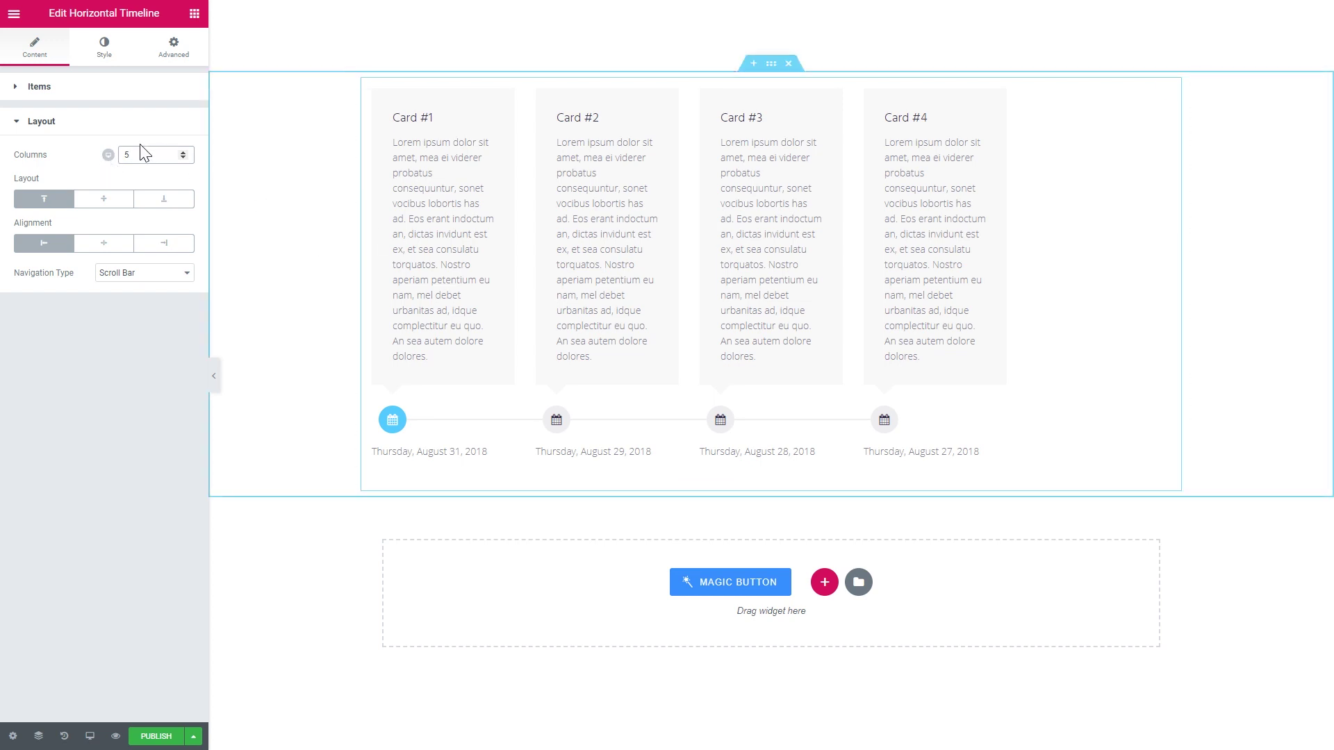
pyautogui.press('BackSpace')
pyautogui.write('3')
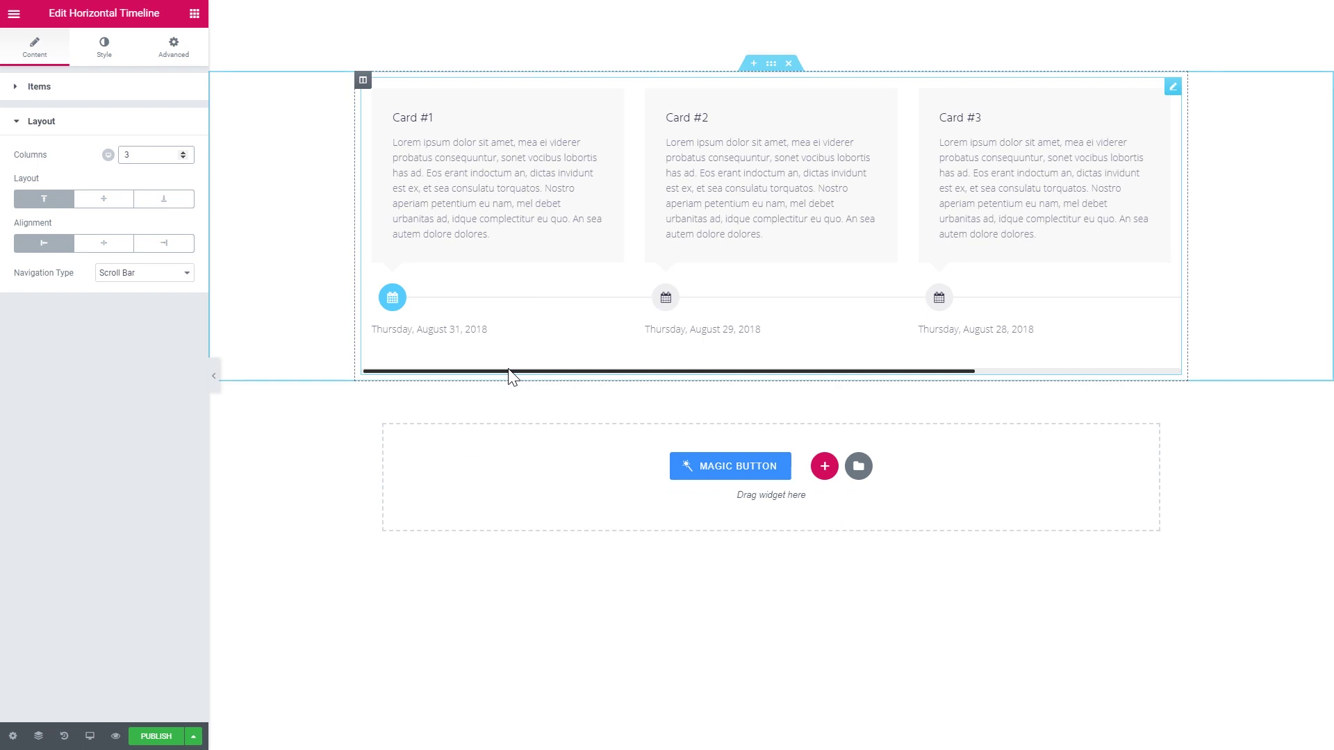
pyautogui.moveTo(506, 374)
pyautogui.mouseDown()
pyautogui.moveTo(798, 378)
pyautogui.moveTo(492, 375)
pyautogui.mouseUp()
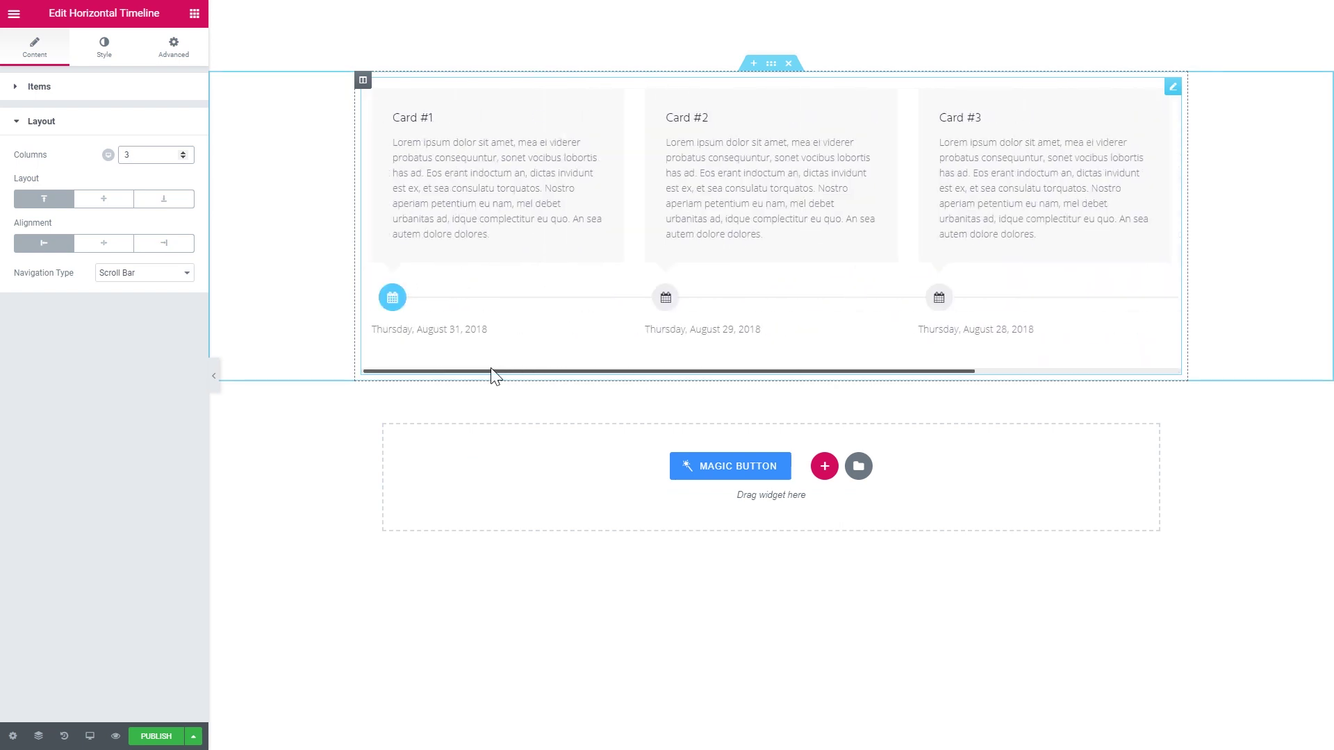
# Change Columns to 4 and switch to the Chess layout with alternating cards.
pyautogui.doubleClick(163, 154)
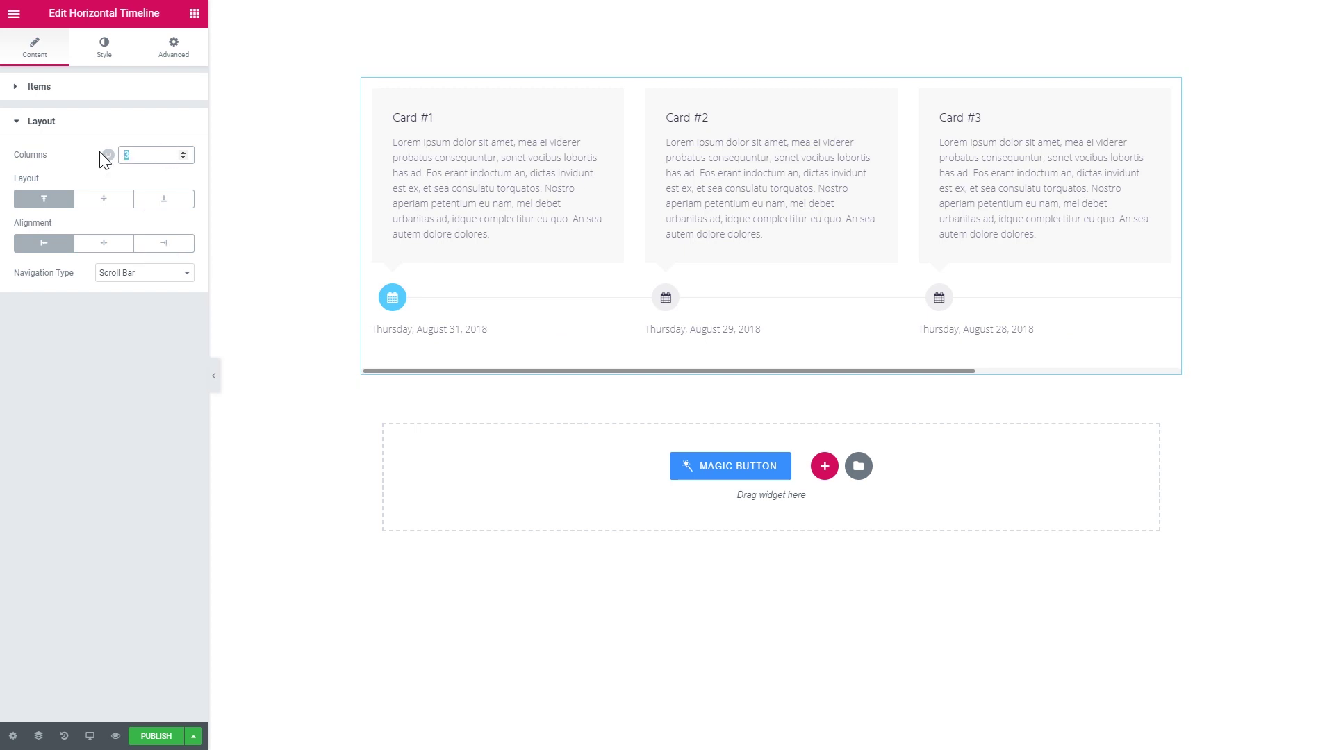
pyautogui.write('4')
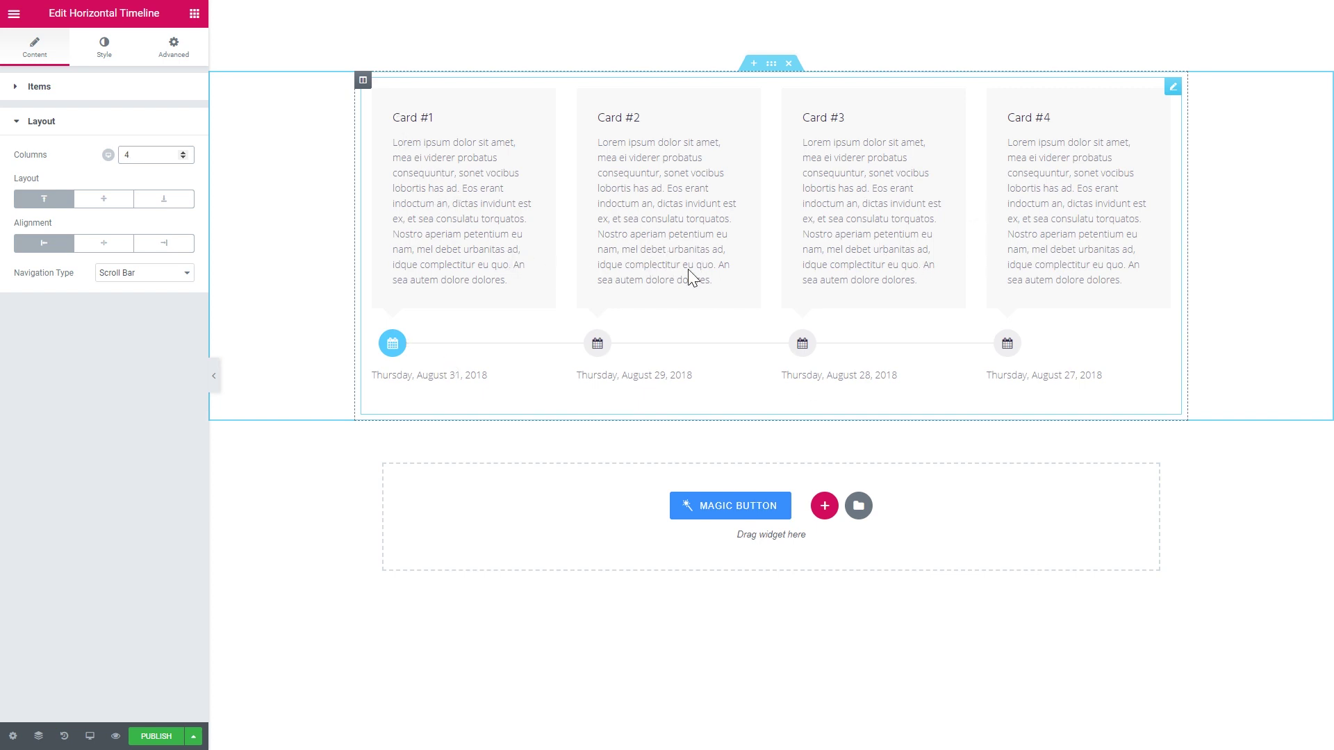
pyautogui.click(105, 202)
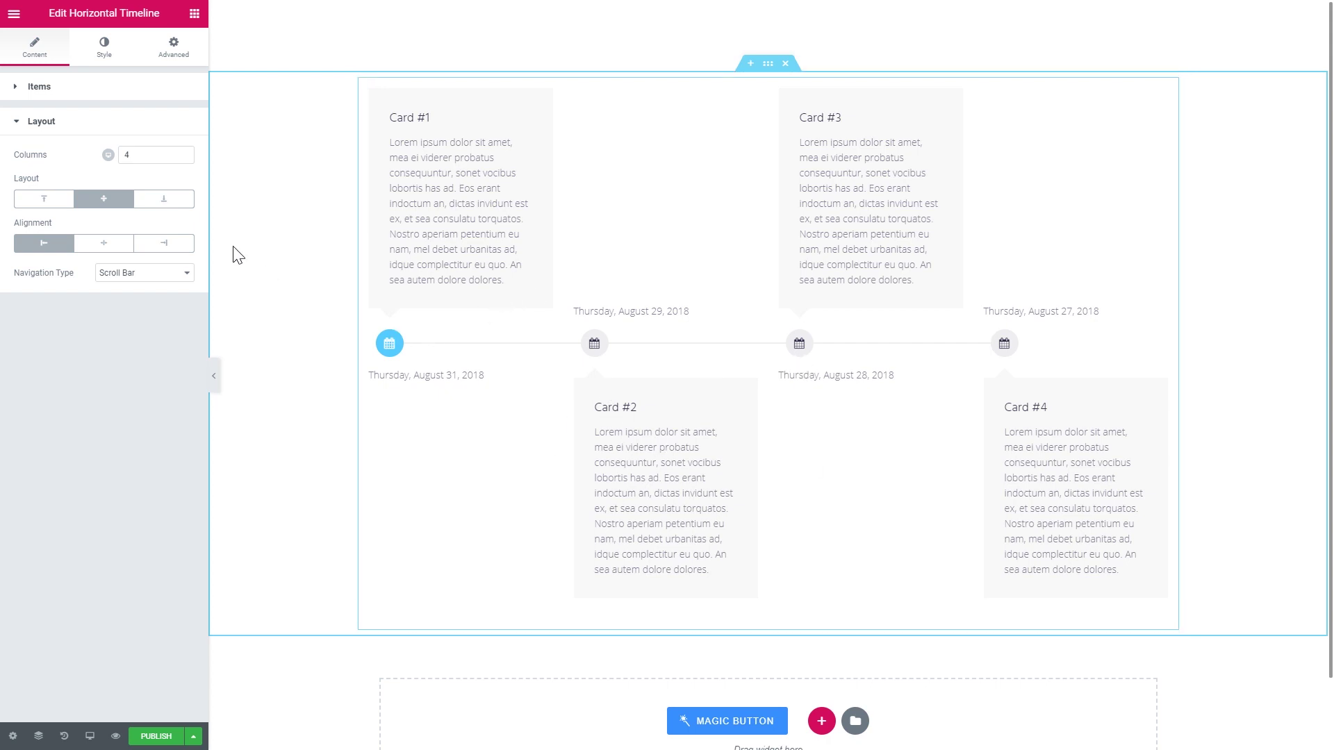
# Try Bottom, Chess, Center and Right options, settling on Top layout with Left alignment.
pyautogui.click(178, 213)
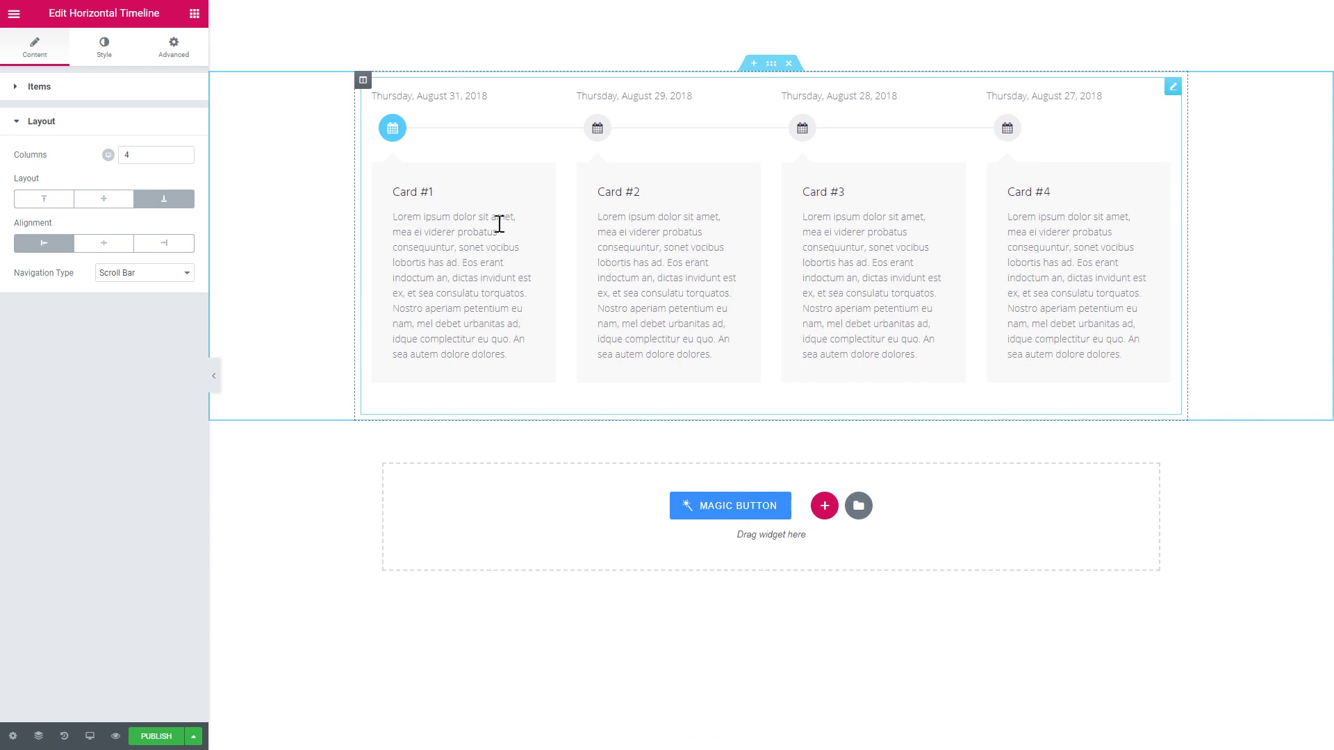
pyautogui.click(121, 203)
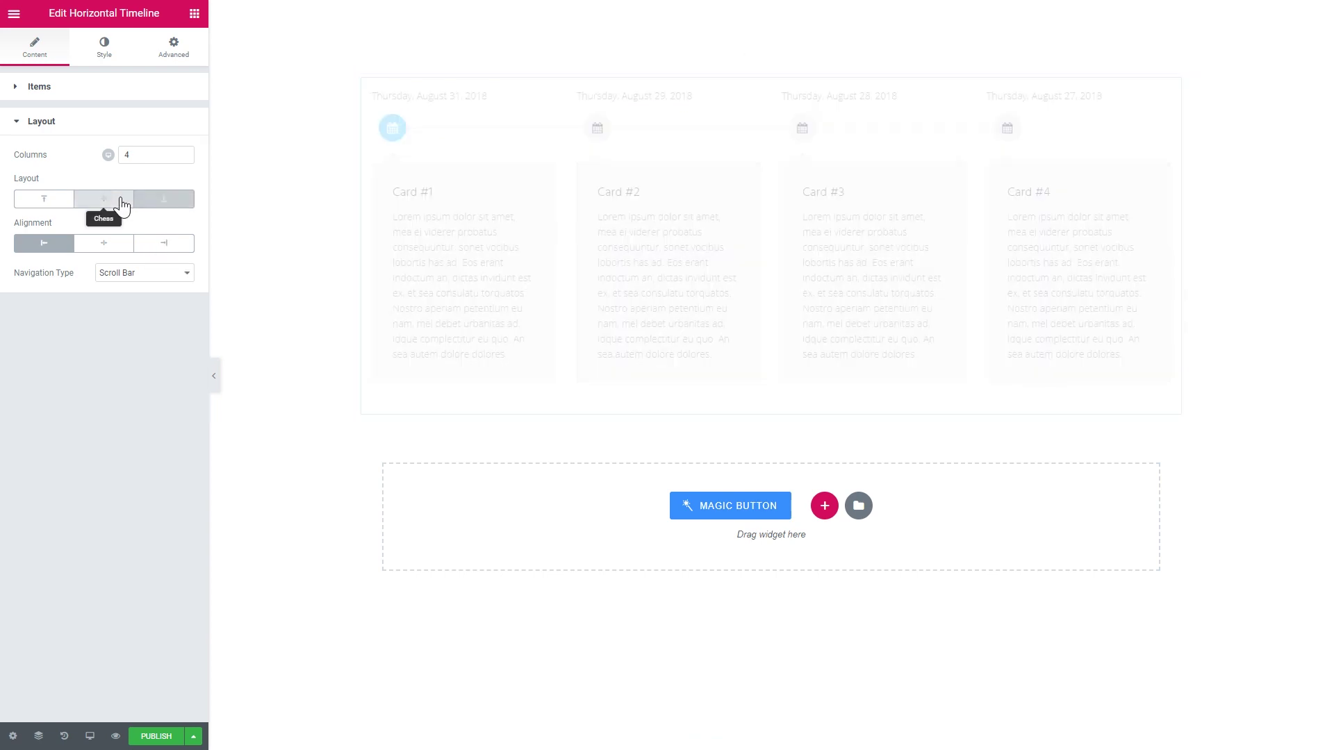
pyautogui.click(53, 206)
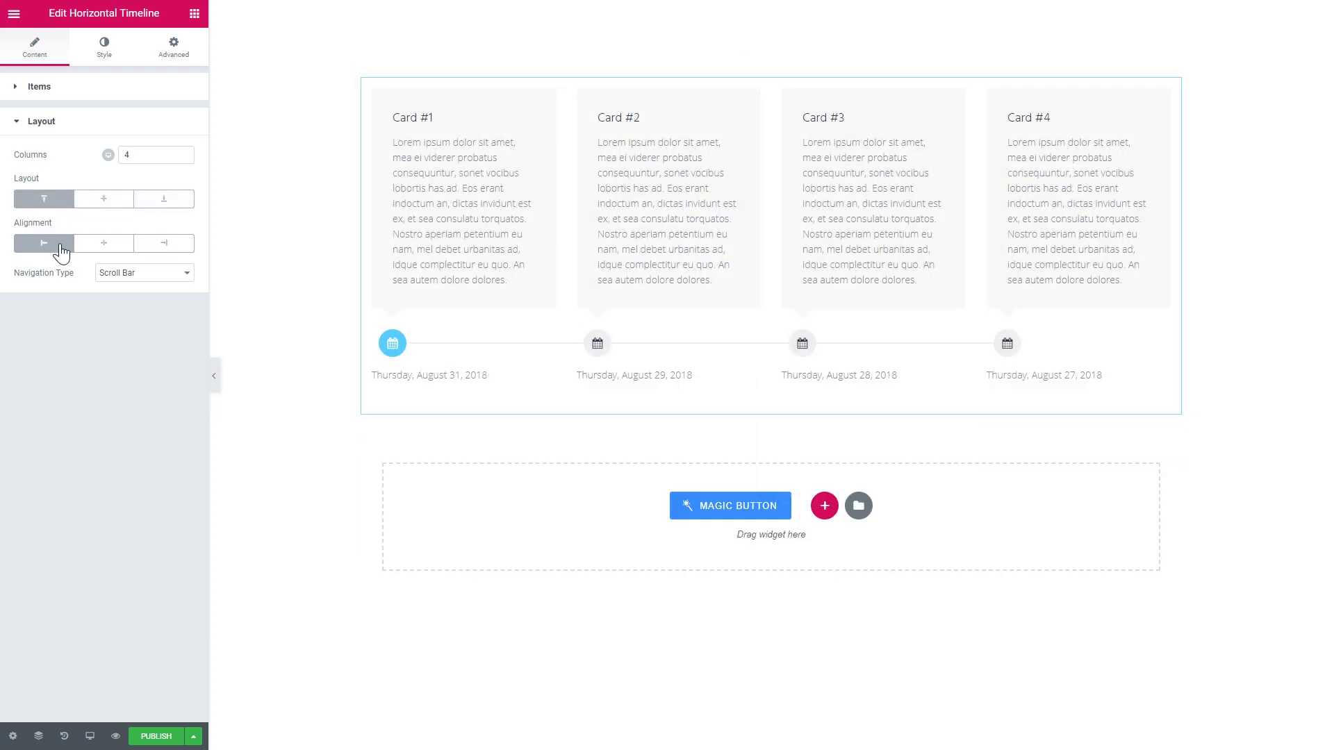
pyautogui.click(103, 247)
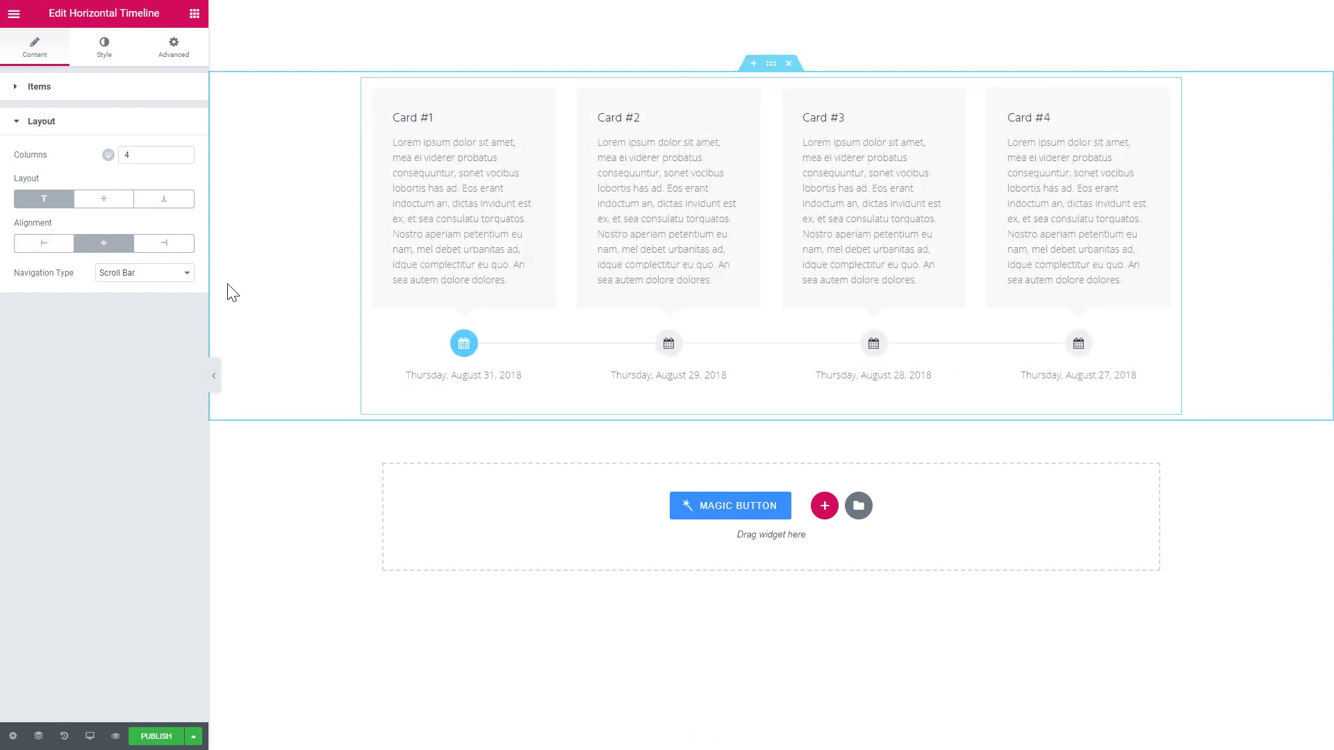
pyautogui.click(180, 249)
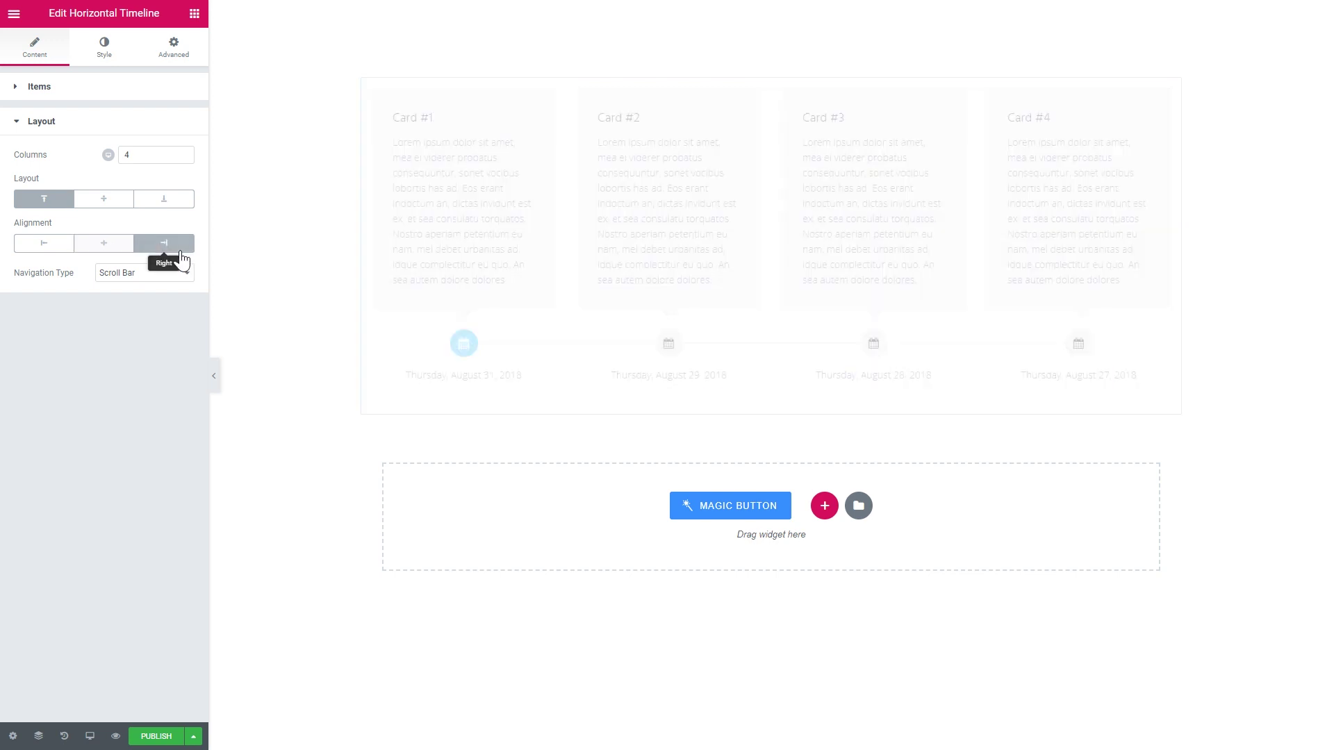
pyautogui.click(44, 247)
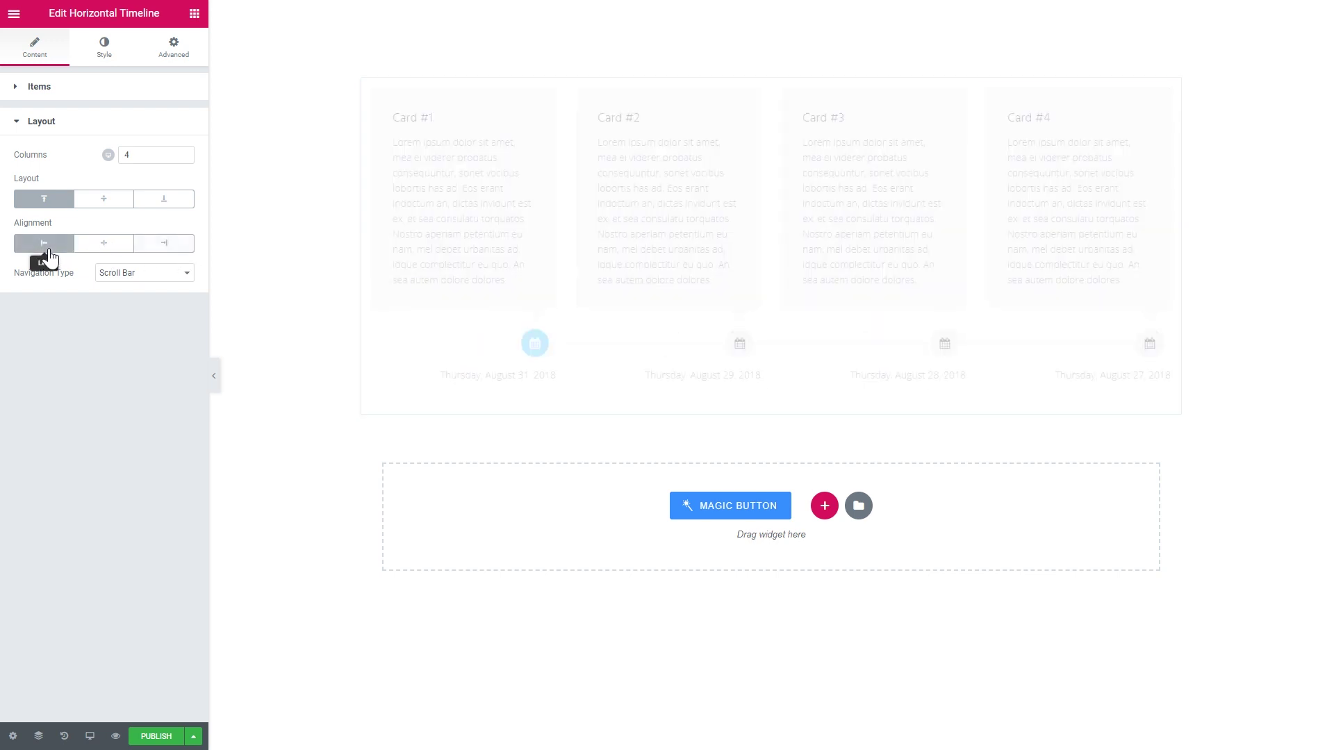
# Set Columns back to 3 and switch Navigation Type to Arrows Navigation.
pyautogui.doubleClick(137, 155)
pyautogui.write('3')
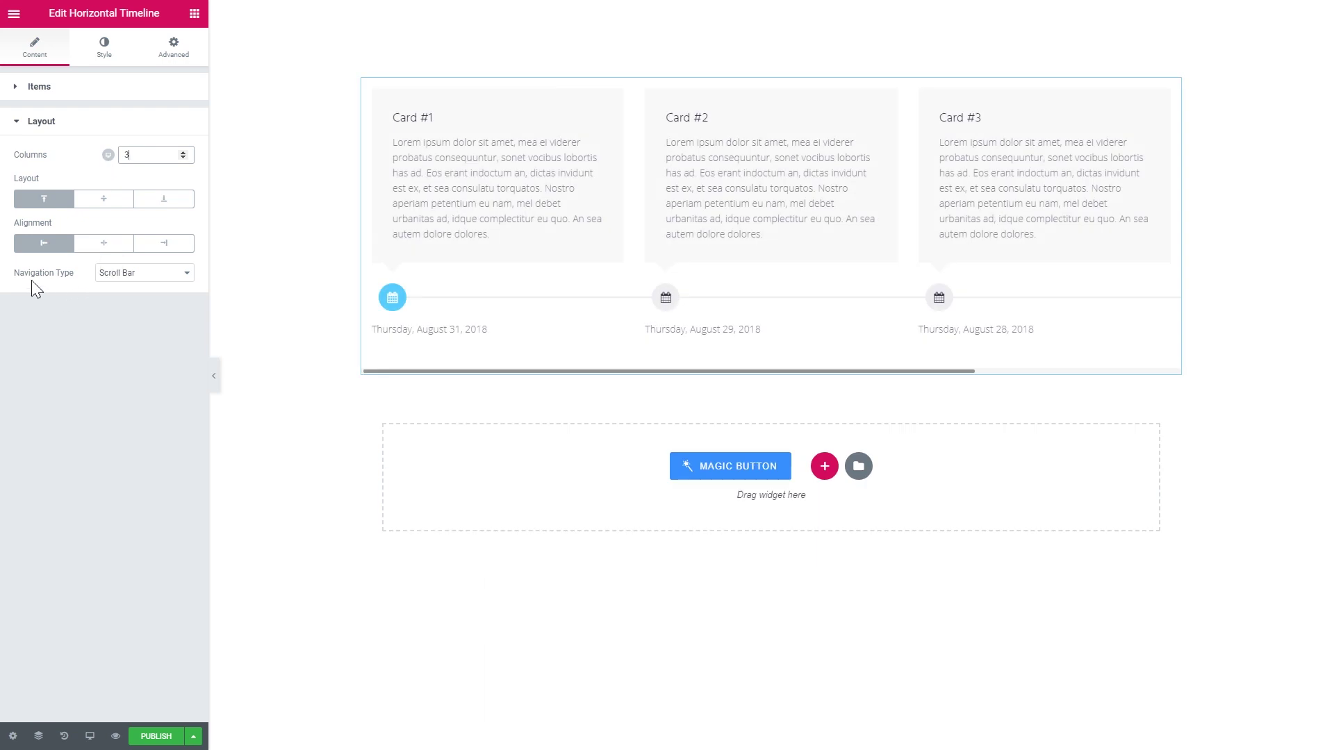
pyautogui.click(116, 277)
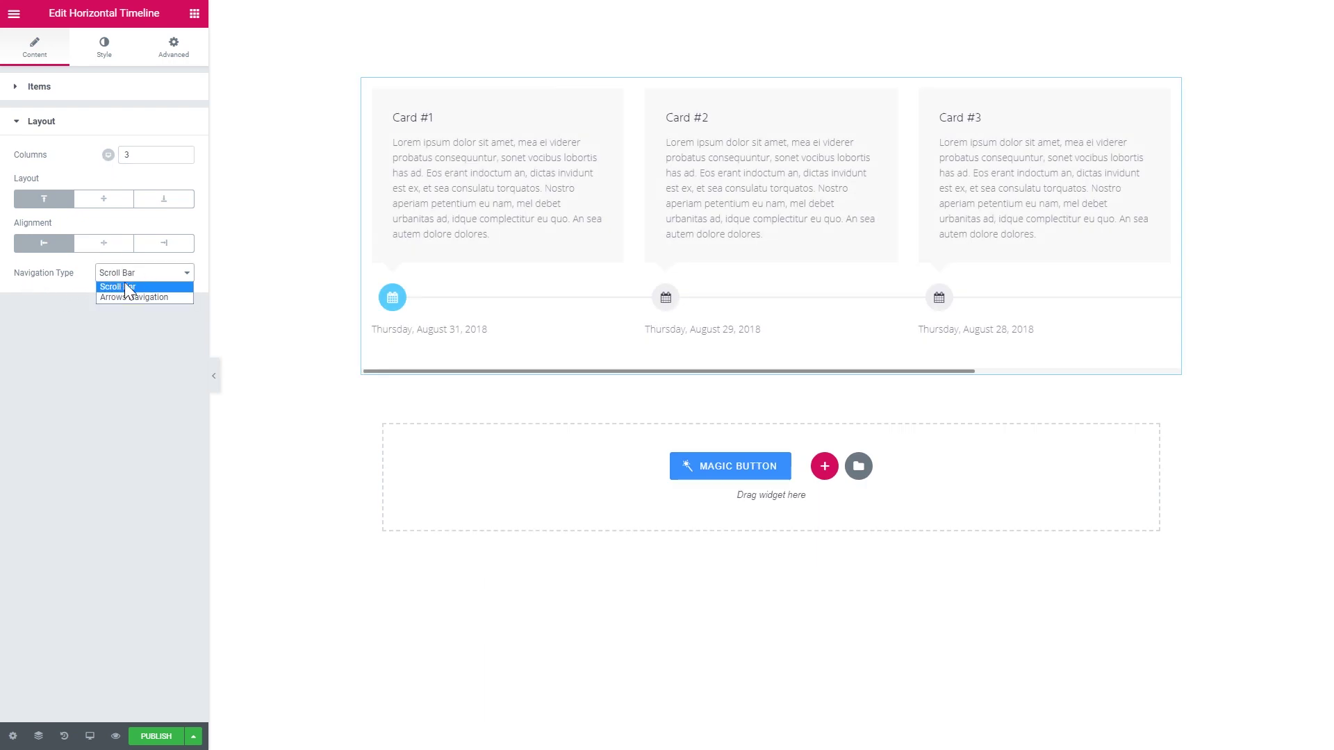
pyautogui.click(128, 295)
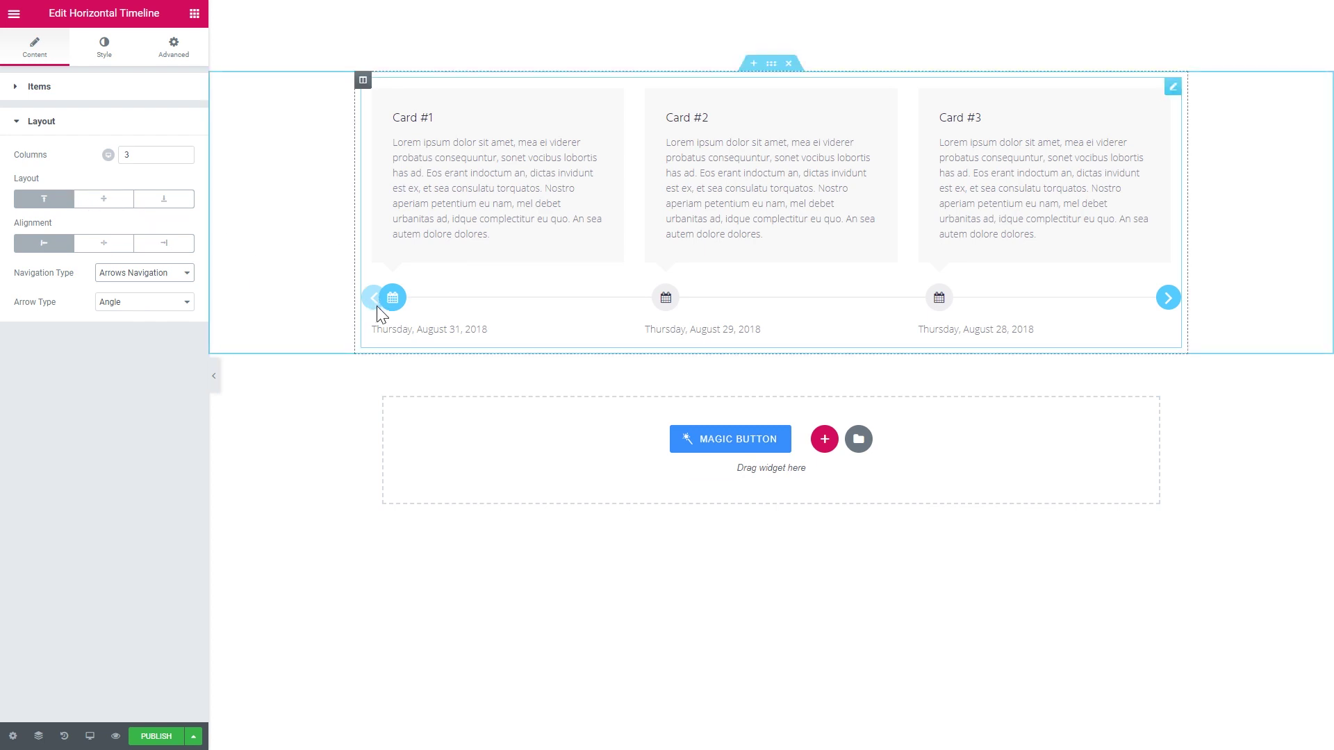
pyautogui.click(104, 62)
# Set both arrows' Left and Right Indent to -62 and test paging forward and back through cards.
pyautogui.click(82, 351)
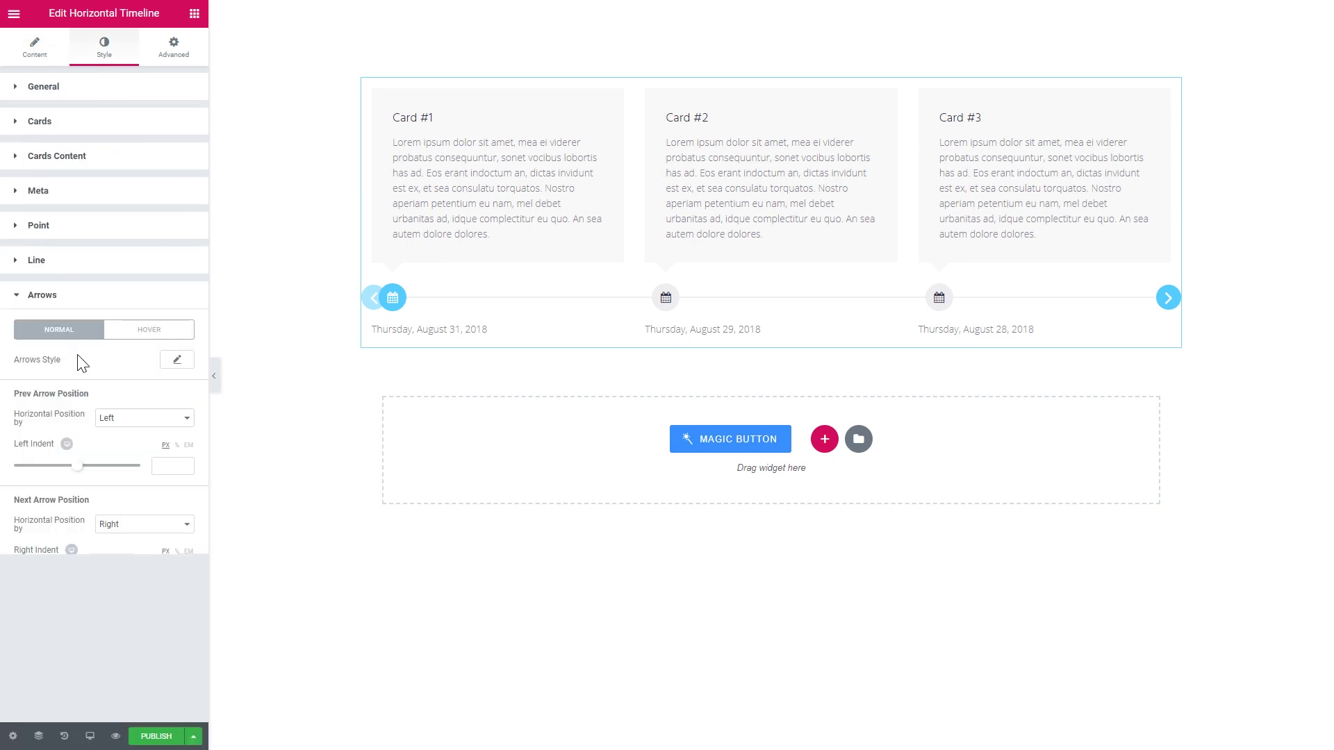
pyautogui.moveTo(78, 466); pyautogui.dragTo(67, 468)
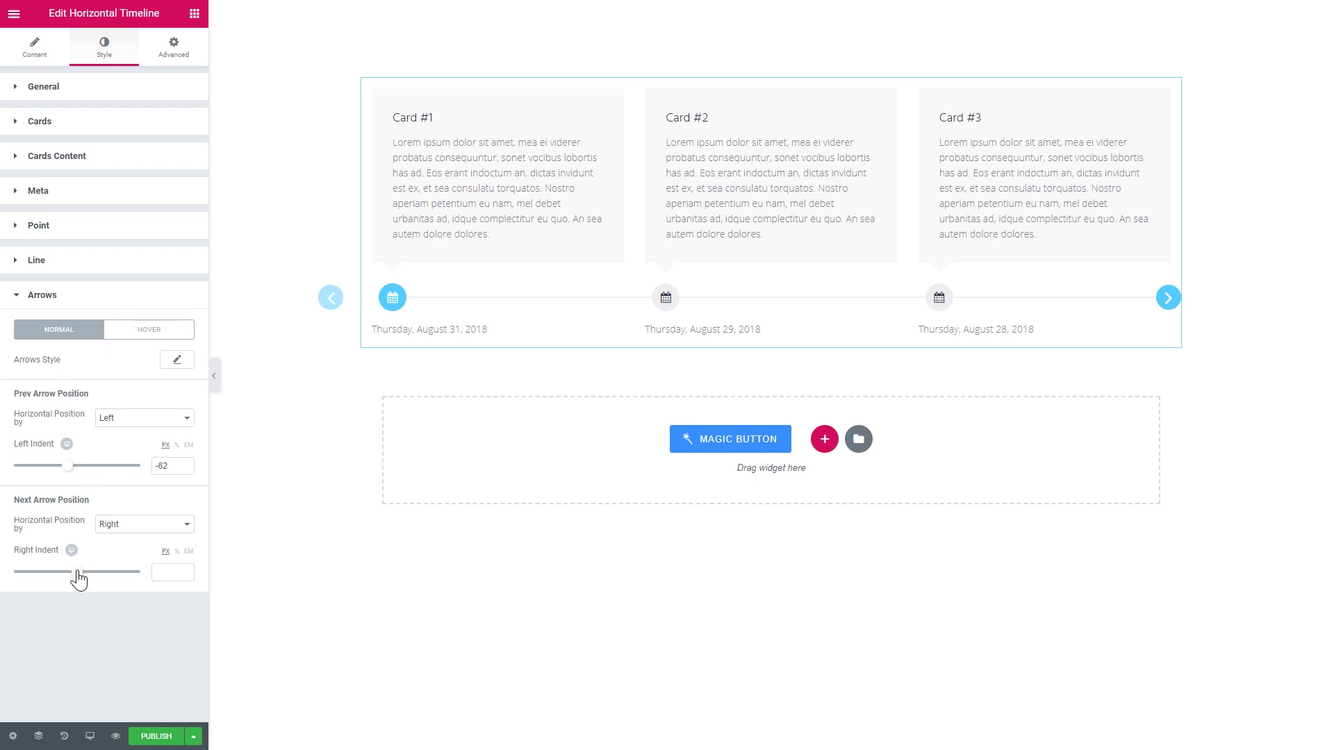
pyautogui.click(163, 575)
pyautogui.write('-62')
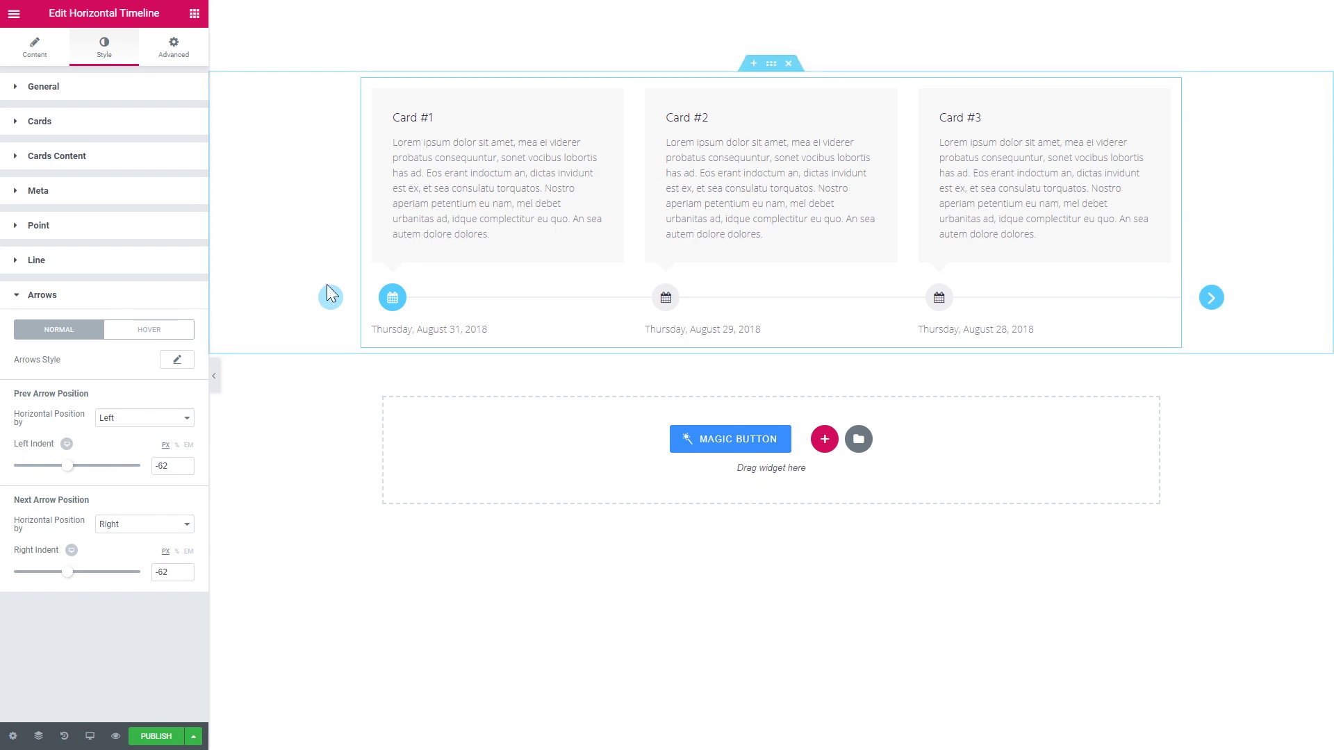
pyautogui.click(1209, 299)
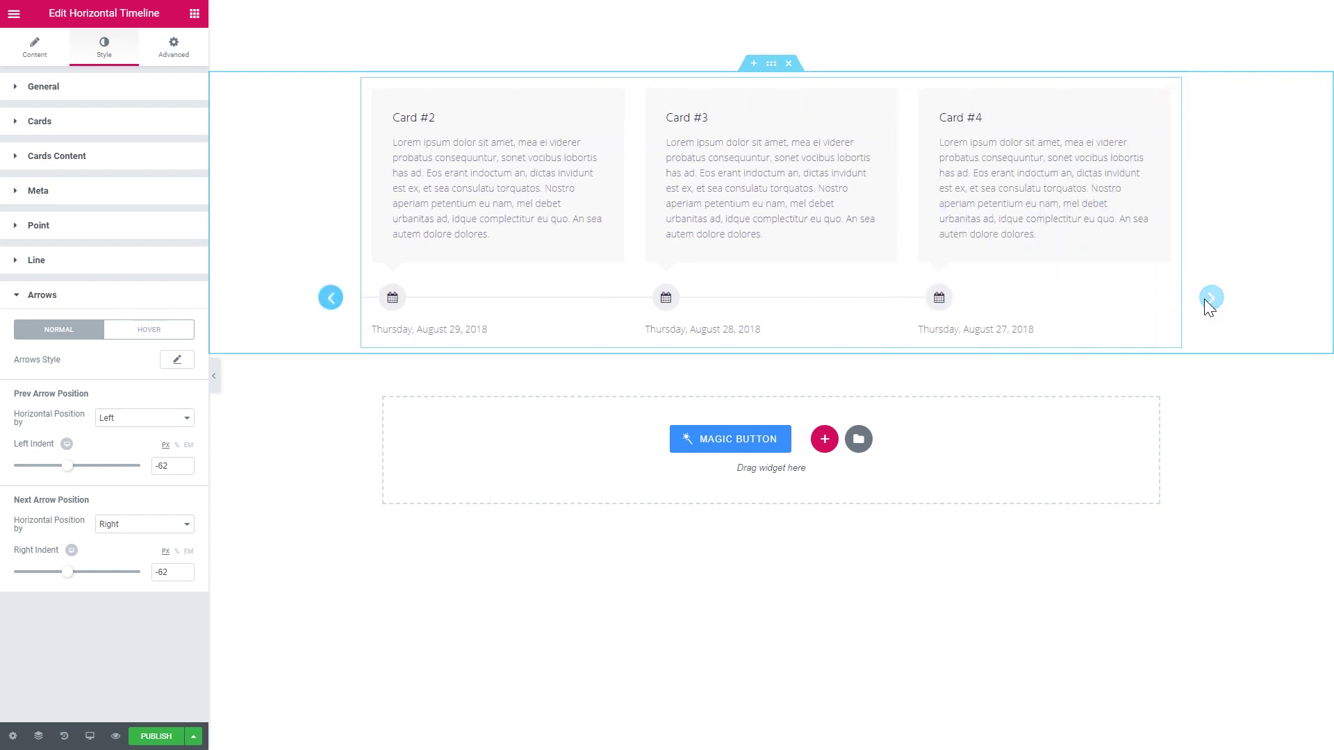
pyautogui.click(334, 301)
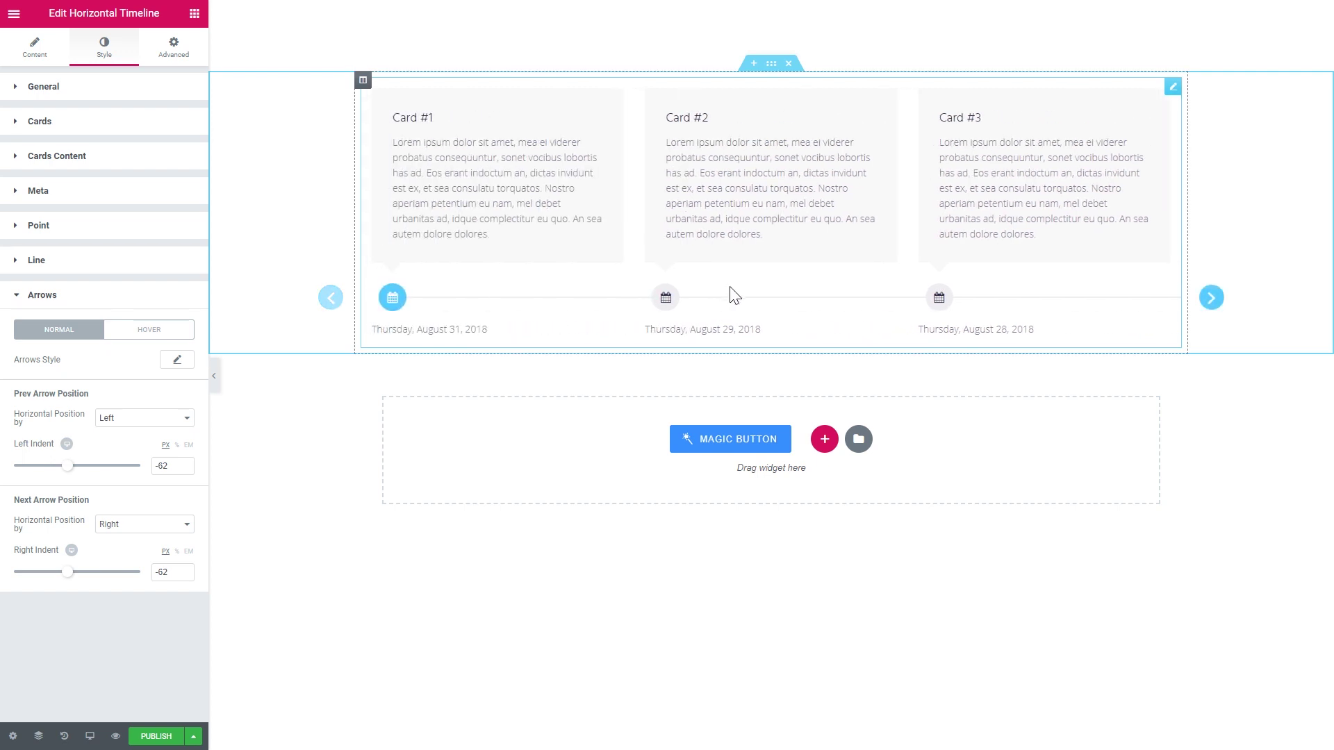
pyautogui.click(116, 298)
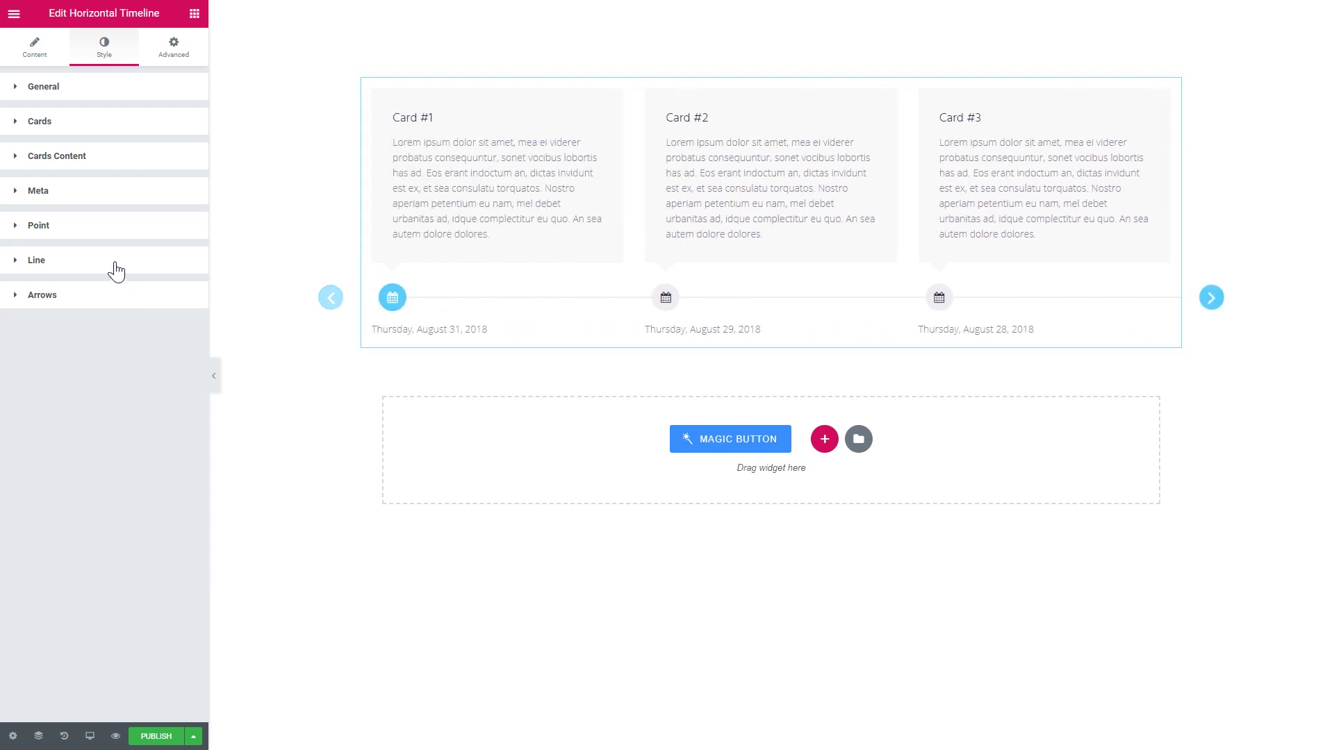
# Set the General Items Gap to 10 after briefly trying 12 and 14.
pyautogui.click(111, 90)
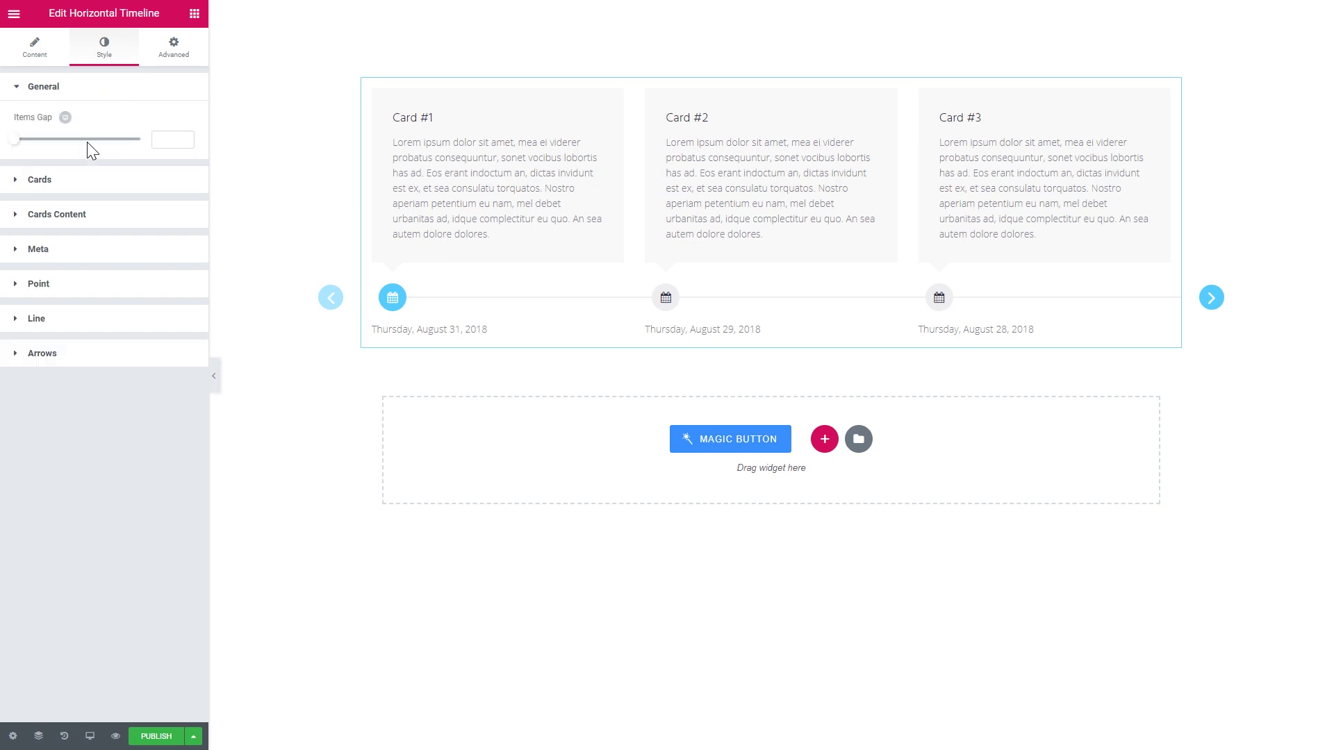
pyautogui.moveTo(17, 140); pyautogui.dragTo(34, 142)
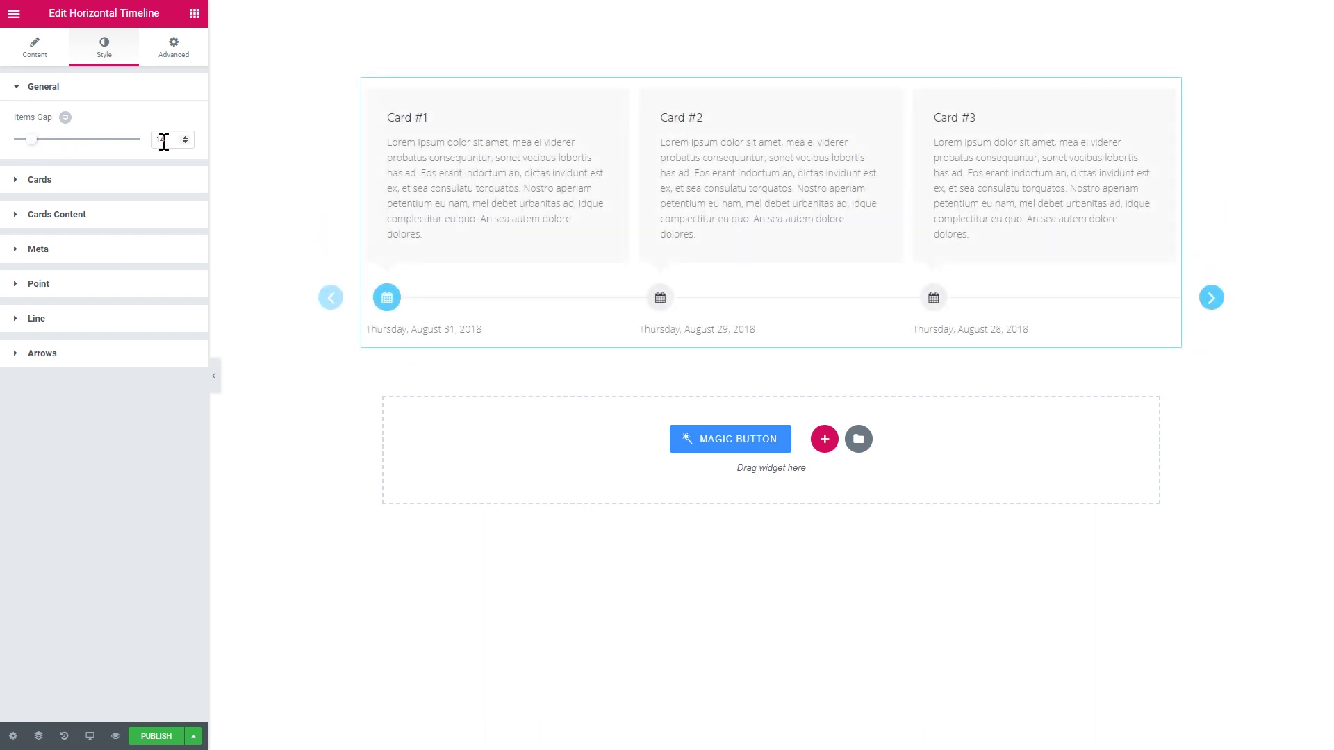
pyautogui.moveTo(166, 140); pyautogui.dragTo(153, 148)
pyautogui.write('10')
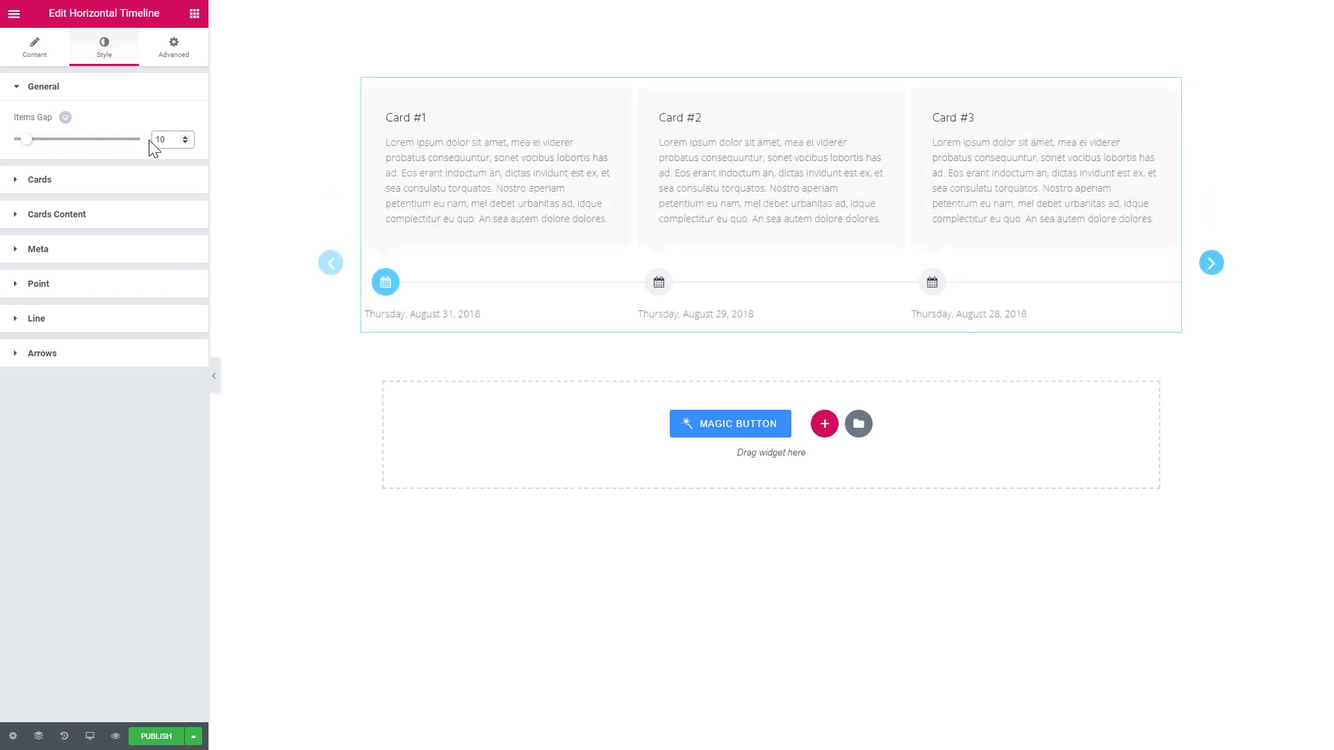